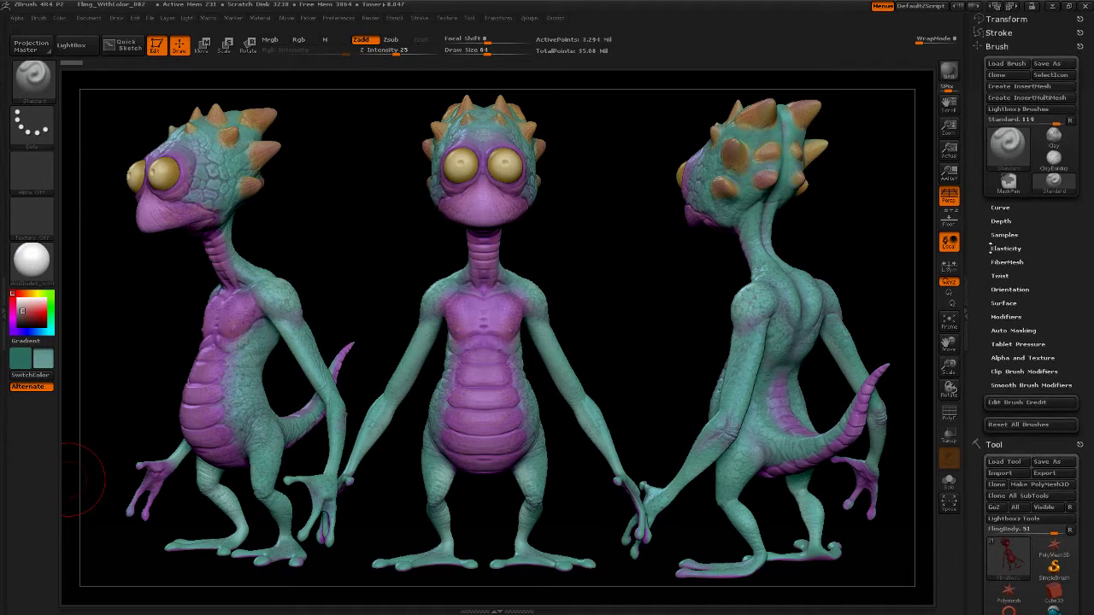
- Dock the Texture palette in the side tray and remove the Stroke and Transform palettes from it
left_click(451, 18)
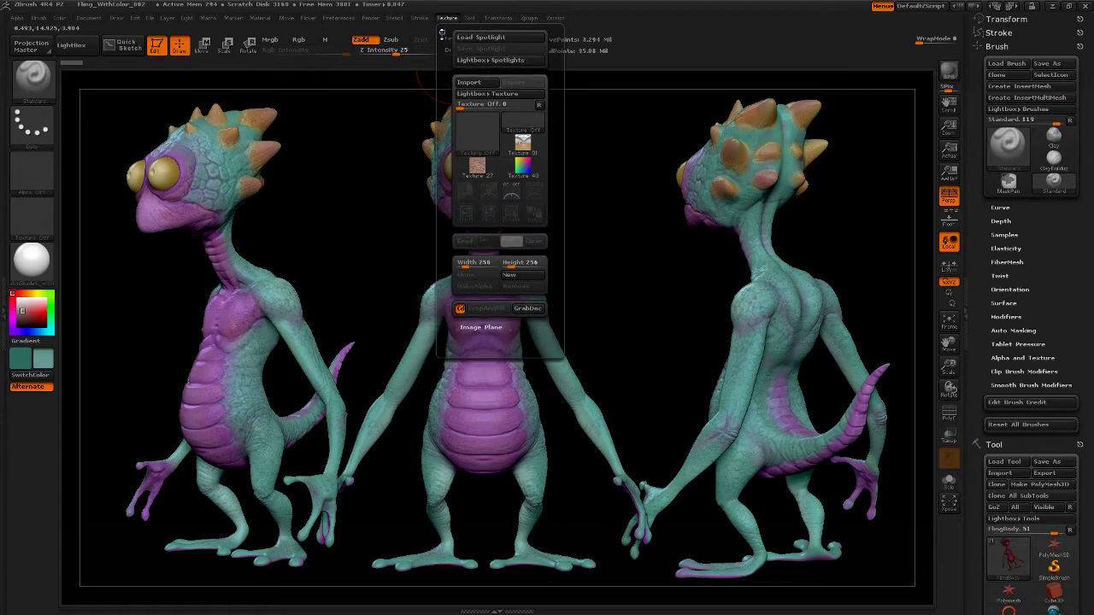
mouse_move(443, 33)
left_mouse_down()
mouse_move(695, 49)
mouse_move(983, 43)
mouse_move(991, 60)
left_mouse_up()
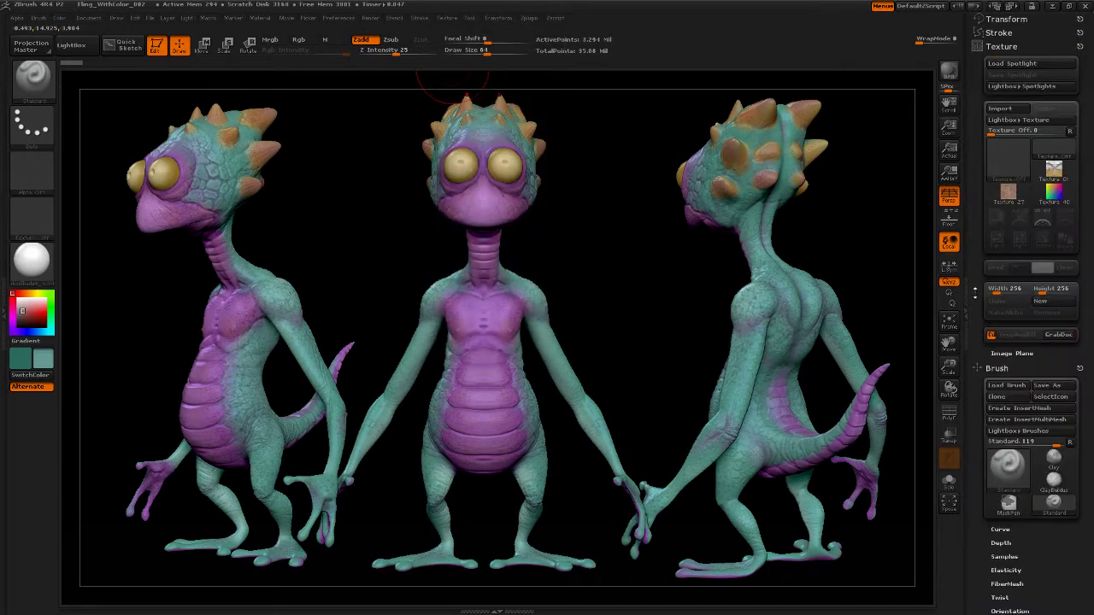
left_click(1078, 33)
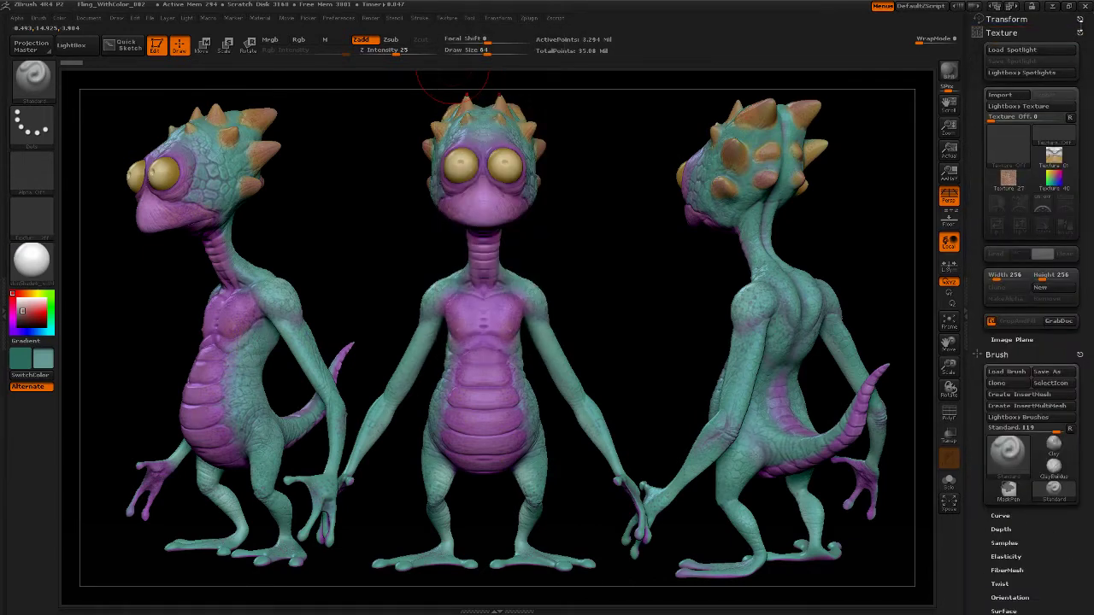
left_click(1079, 21)
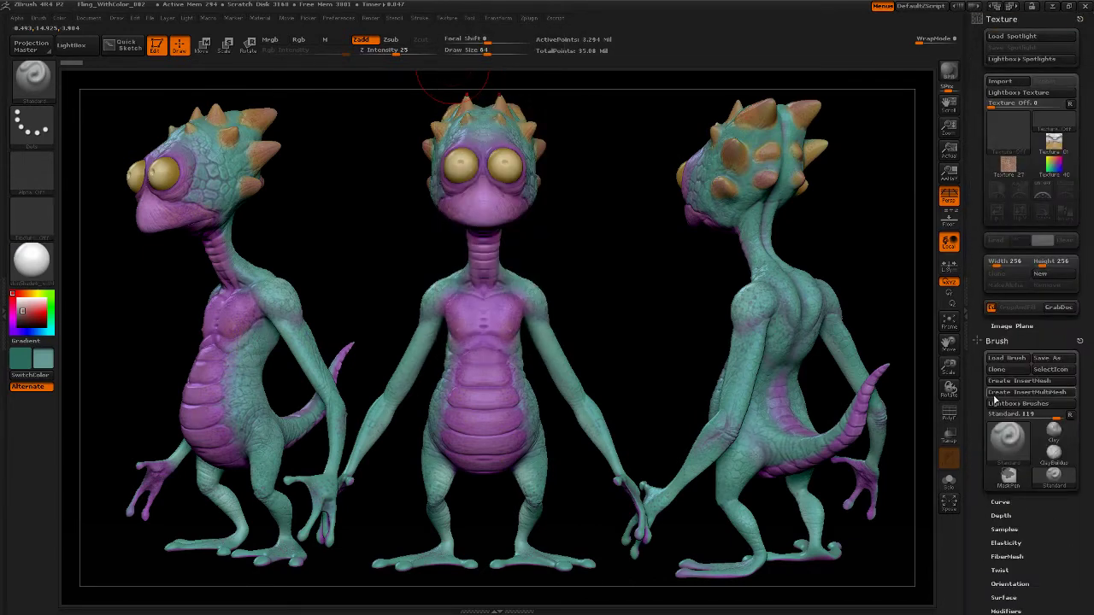
- Start importing a texture and browse to the Textures folder inside ZBrush_L1_Class_003_Polypainting
left_click(1010, 137)
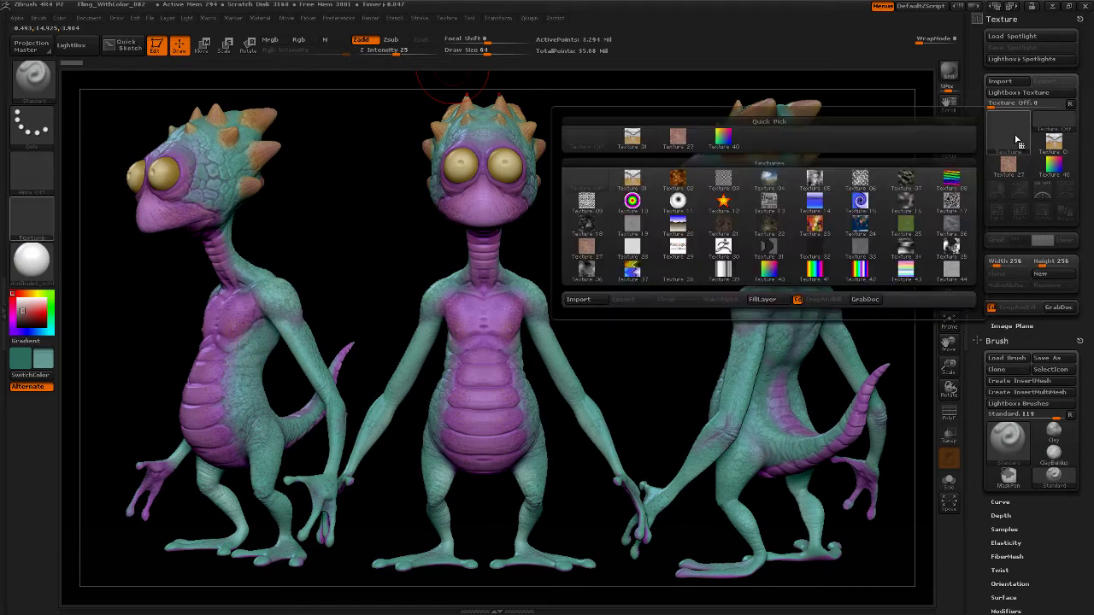
left_click(601, 299)
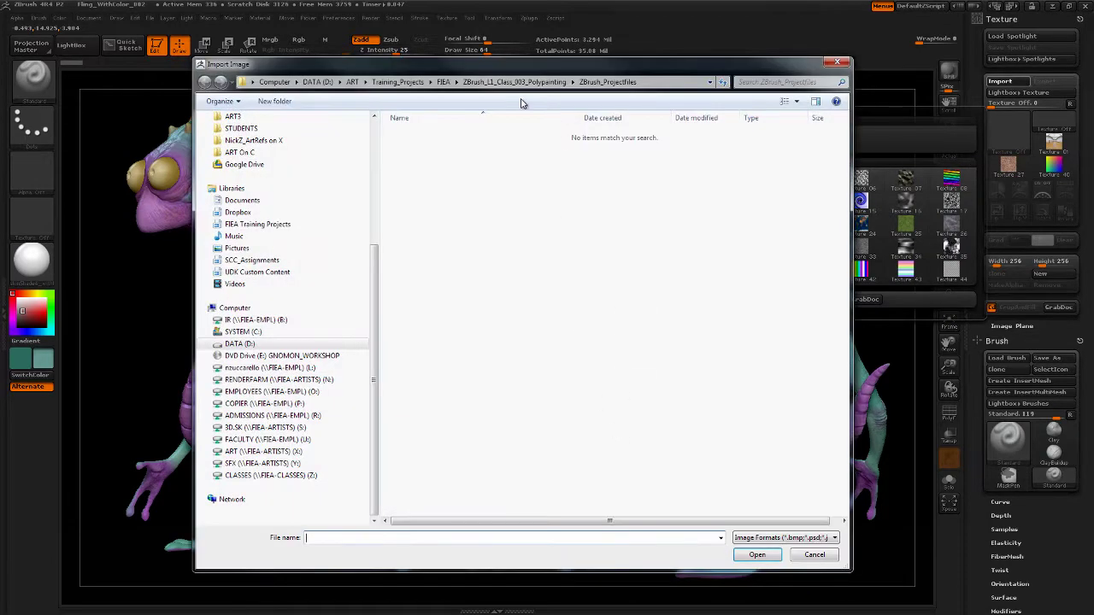
left_click(513, 82)
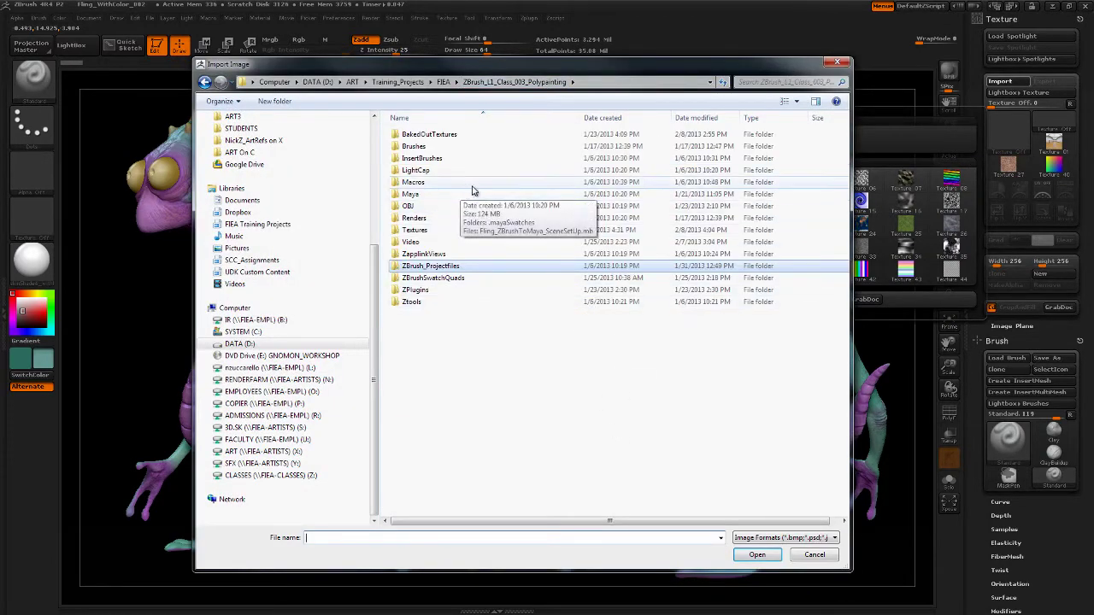
double_click(459, 231)
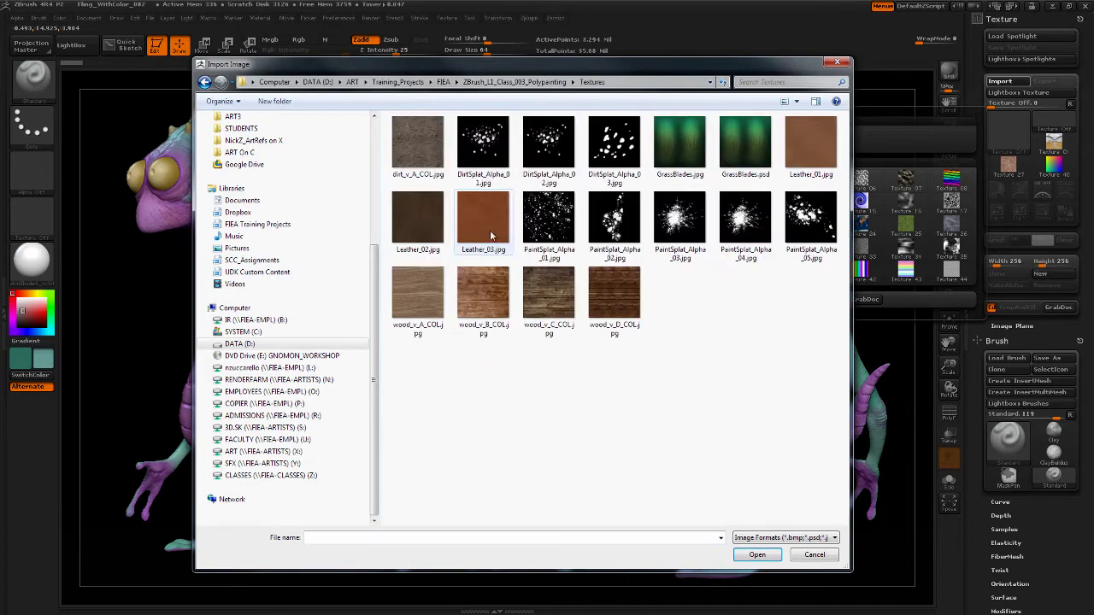
left_click(423, 162)
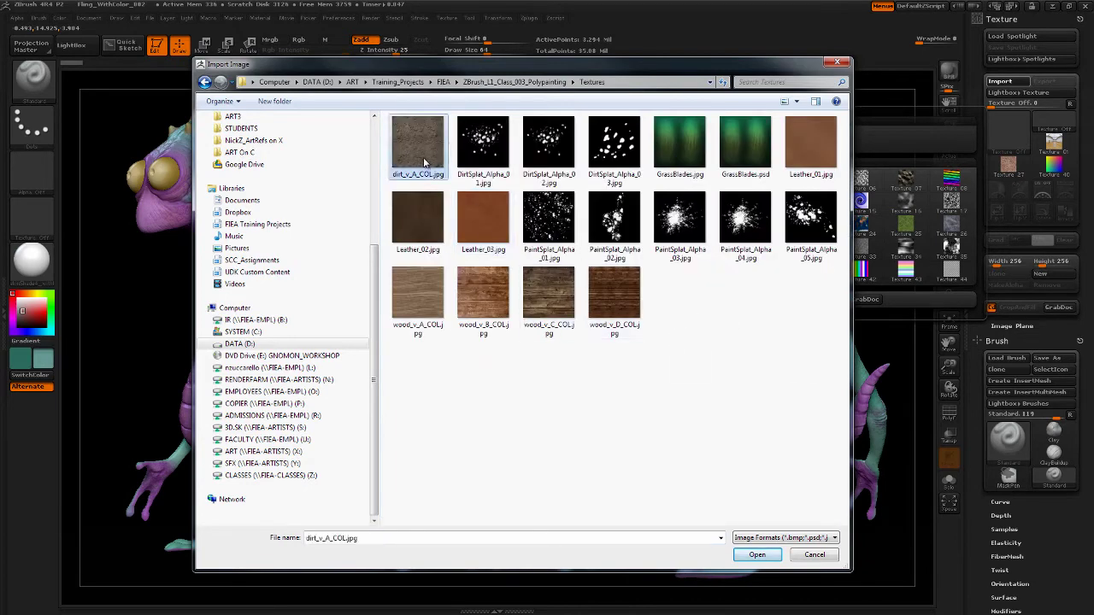
left_click(812, 149, "ctrl")
left_click(418, 218, "ctrl")
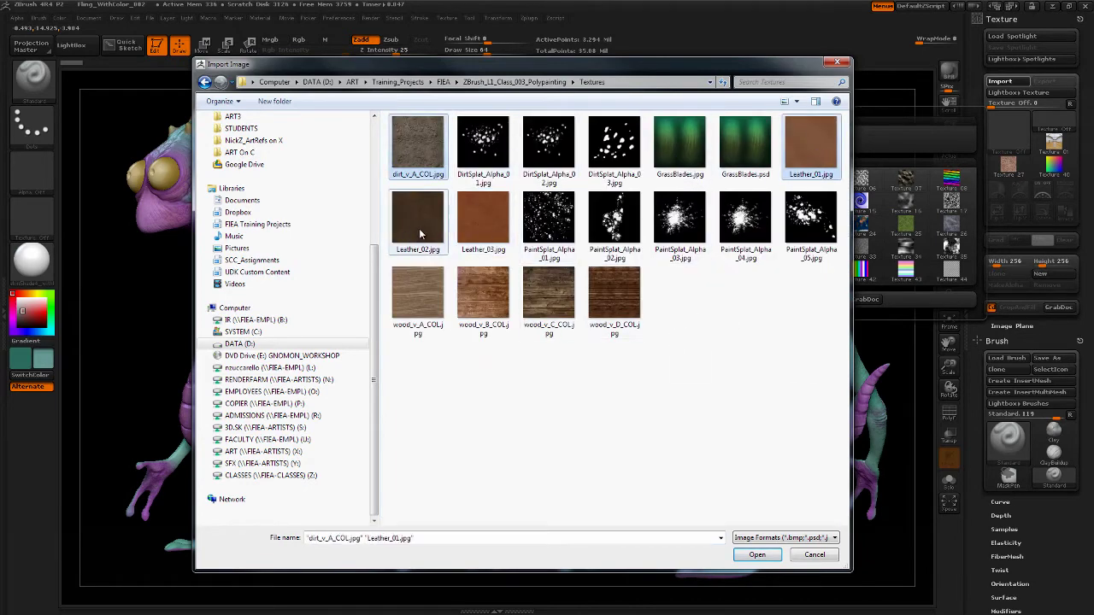
left_click(482, 217, "ctrl")
left_click(471, 309, "ctrl")
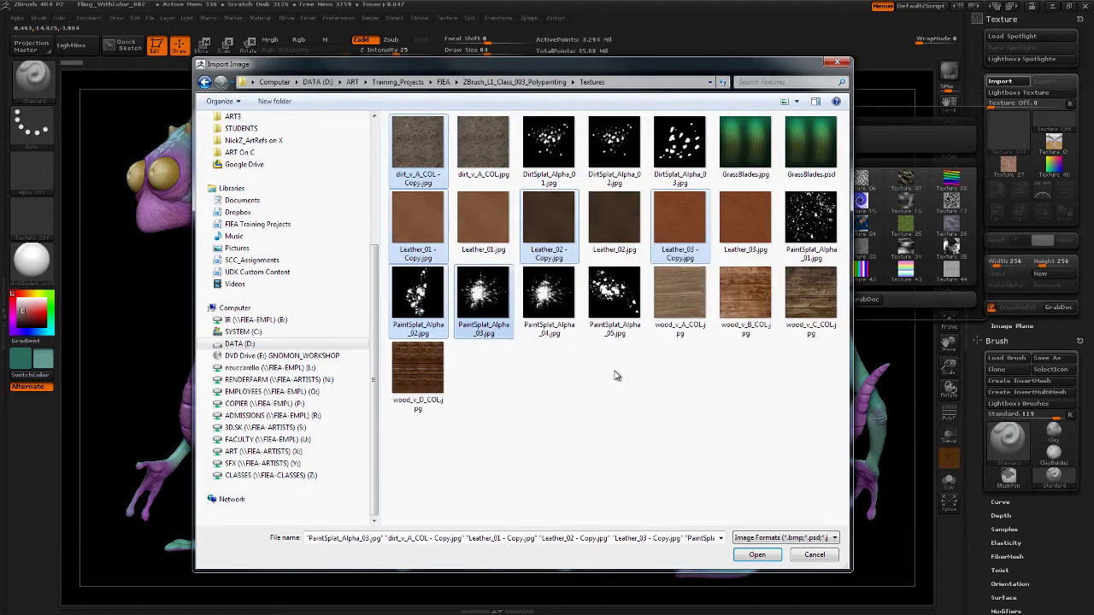
key("Delete")
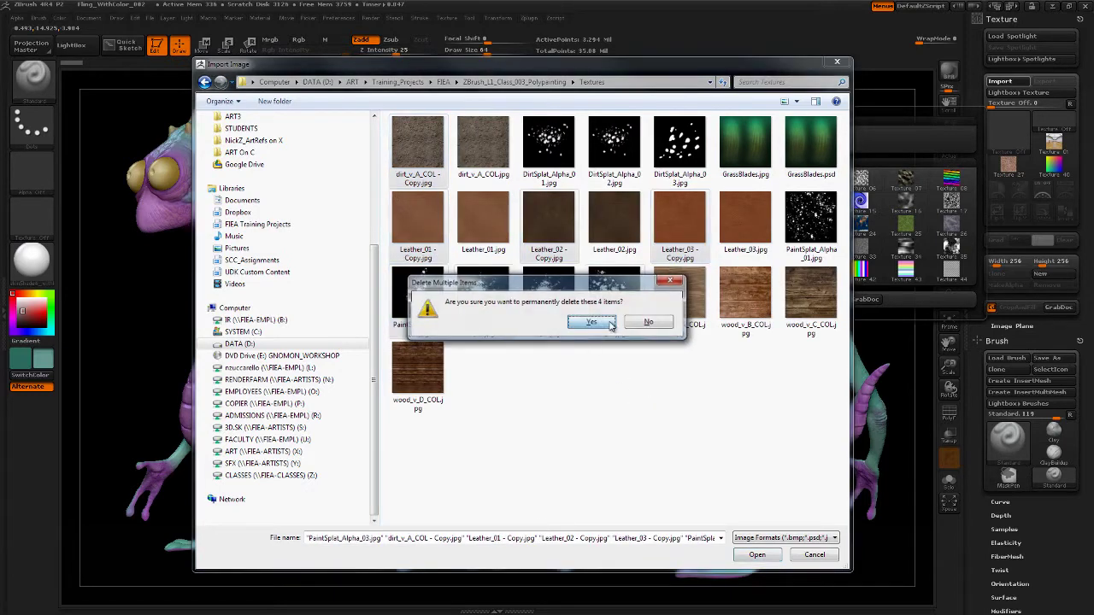
left_click(601, 329)
- Import dirt_v_A_COL.jpg, Leather_01.jpg through Leather_03.jpg, and the wood_v_A_COL through wood_v_D_COL images together as textures
left_click(418, 149)
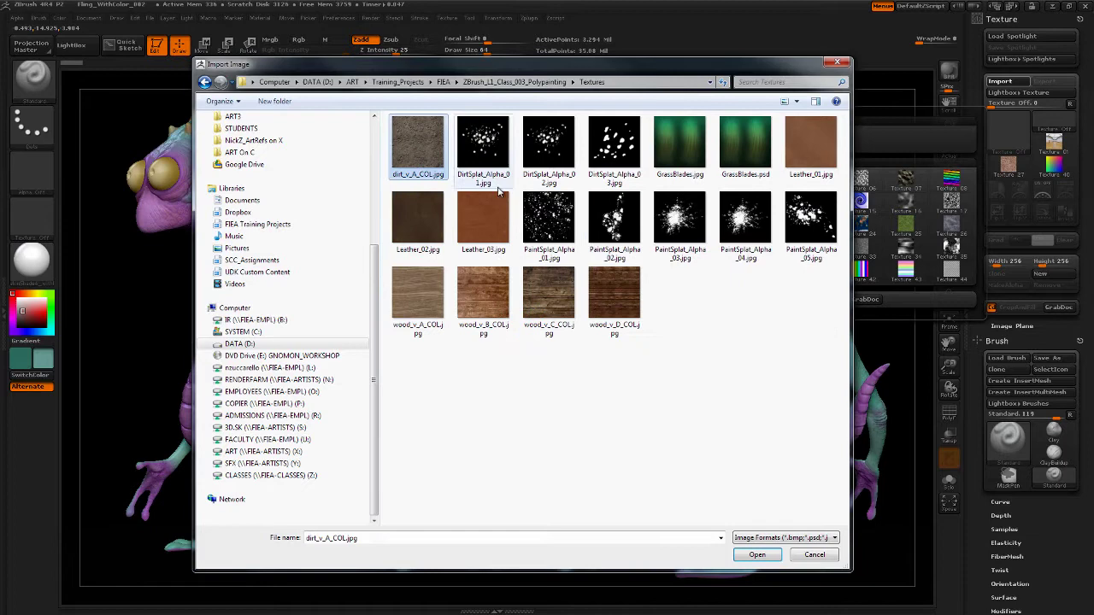
left_click(786, 168, "ctrl")
left_click(418, 221, "ctrl")
left_click(483, 221, "ctrl")
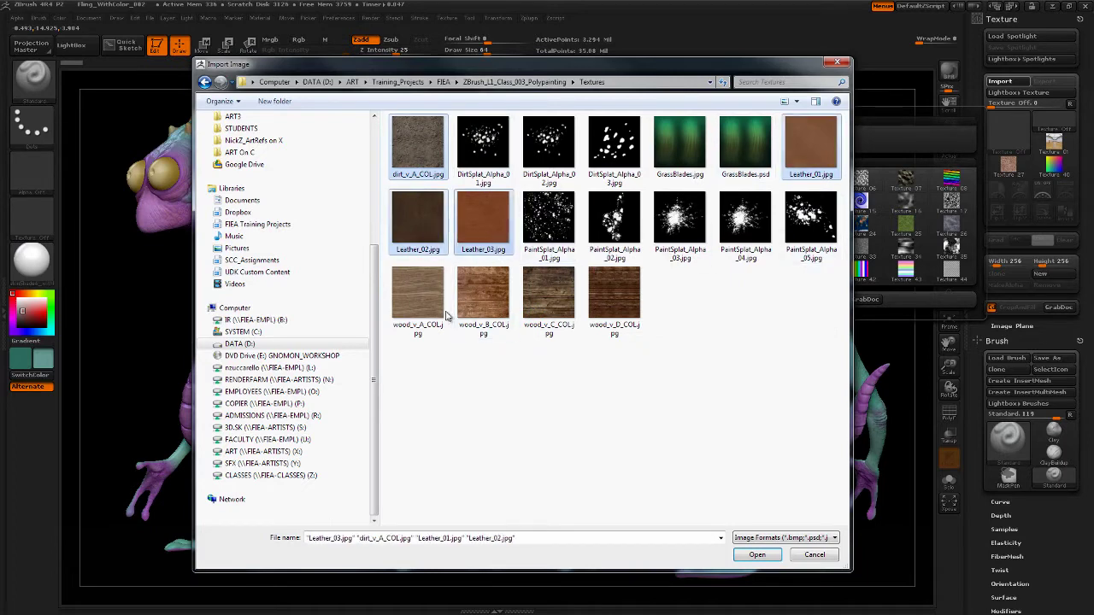
left_click(418, 298, "ctrl")
left_click(483, 303, "ctrl")
left_click(548, 299, "ctrl")
left_click(613, 299, "ctrl")
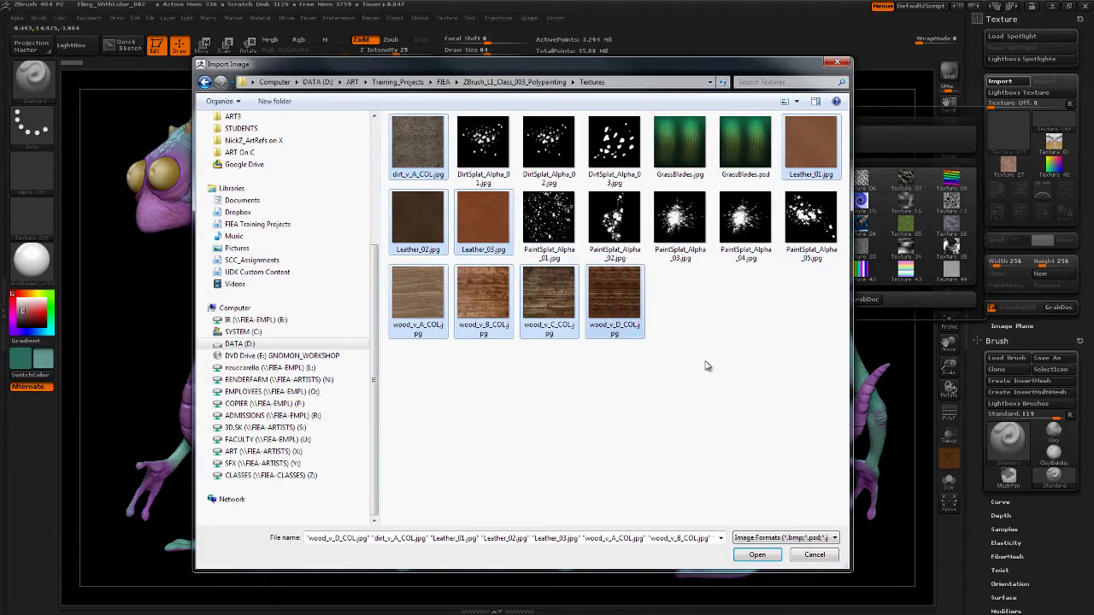
left_click(774, 555)
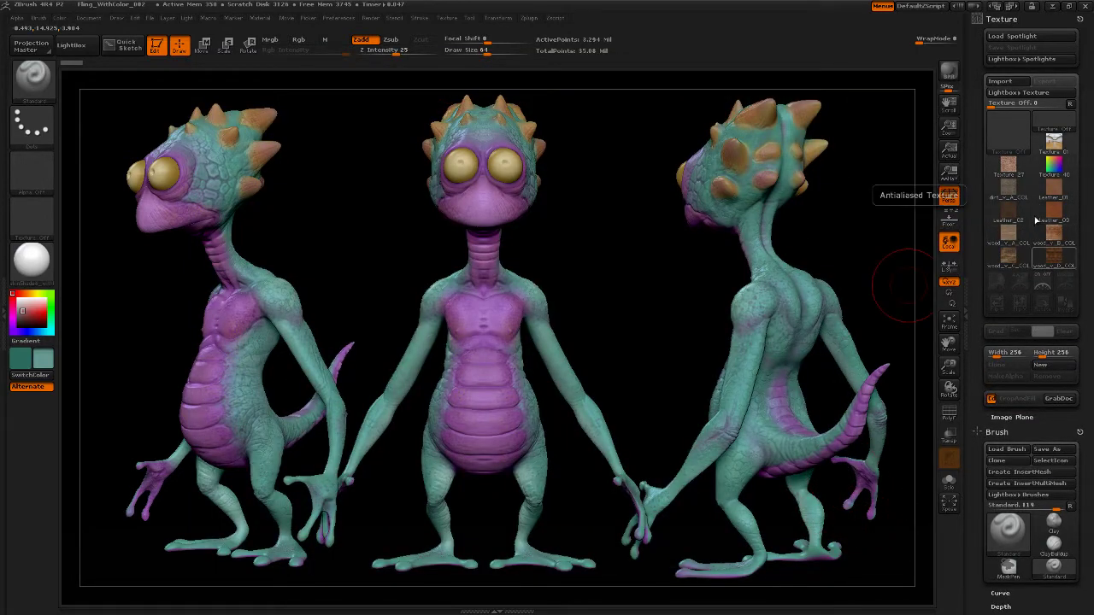
- Add the dirt_v_A_COL and Leather_01 textures to Spotlight
left_click(1010, 166)
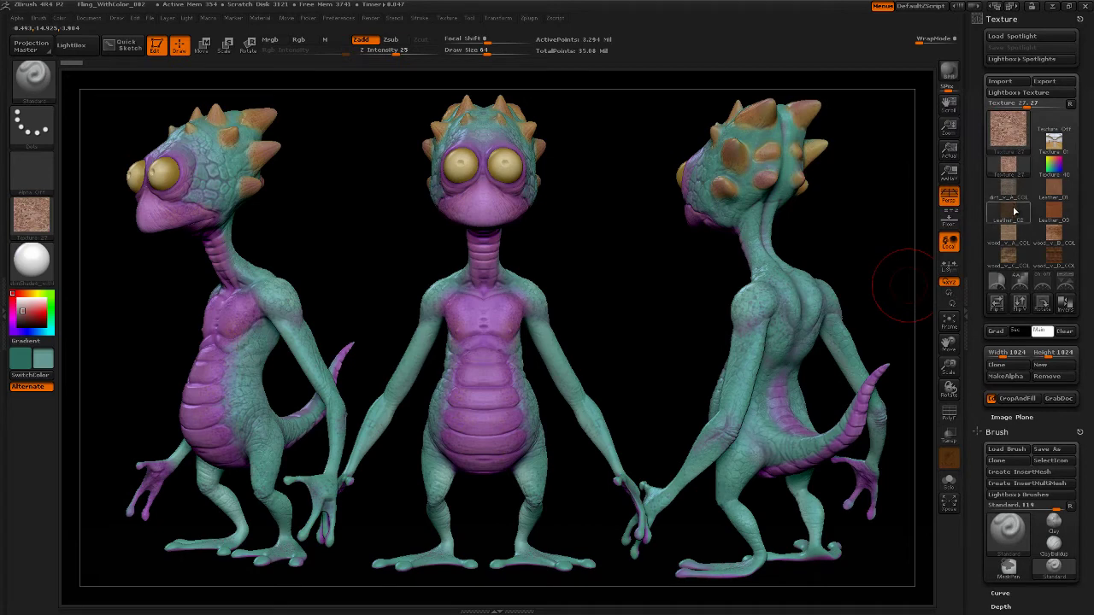
left_click(1053, 188)
left_click(1010, 195)
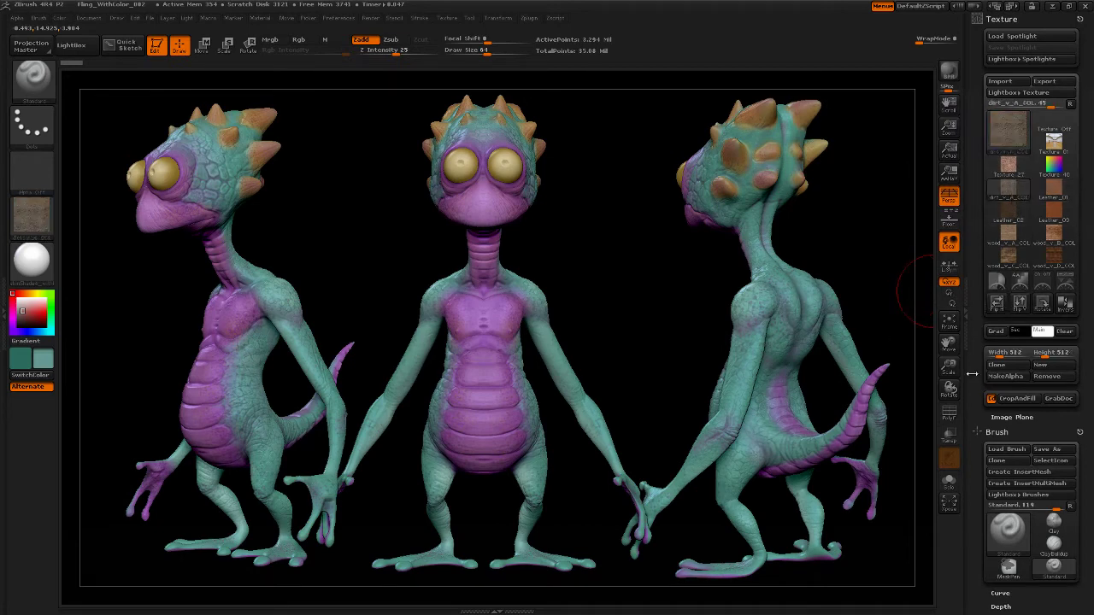
left_click(1065, 287)
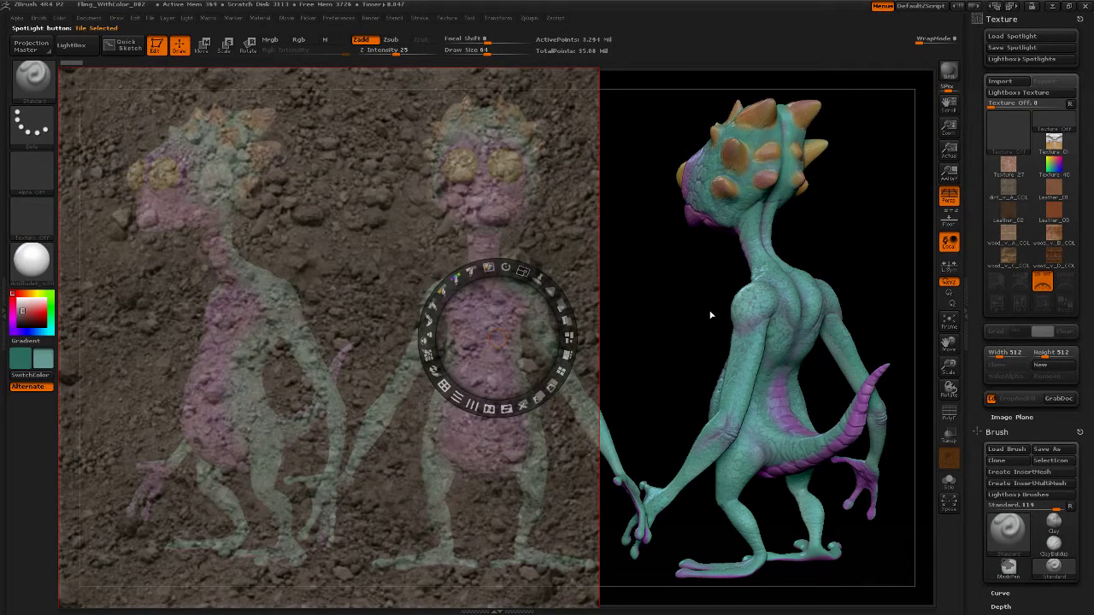
left_click(1056, 195)
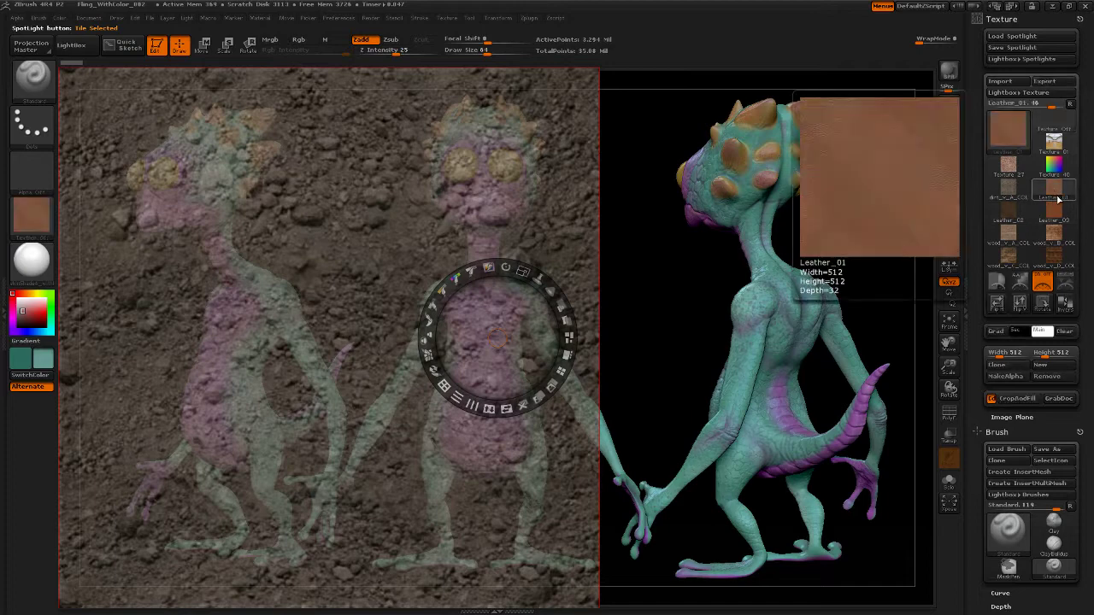
left_click(1066, 286)
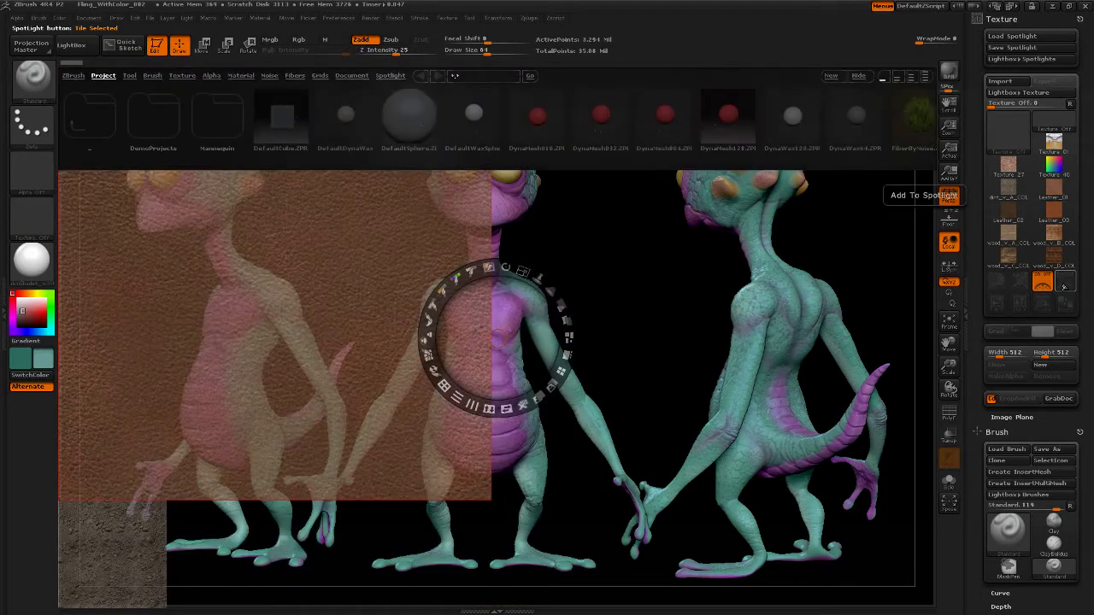
- Add Leather_02, Leather_03 and the four wood textures, wood_v_A_COL through wood_v_D_COL, to Spotlight
left_click(1009, 220)
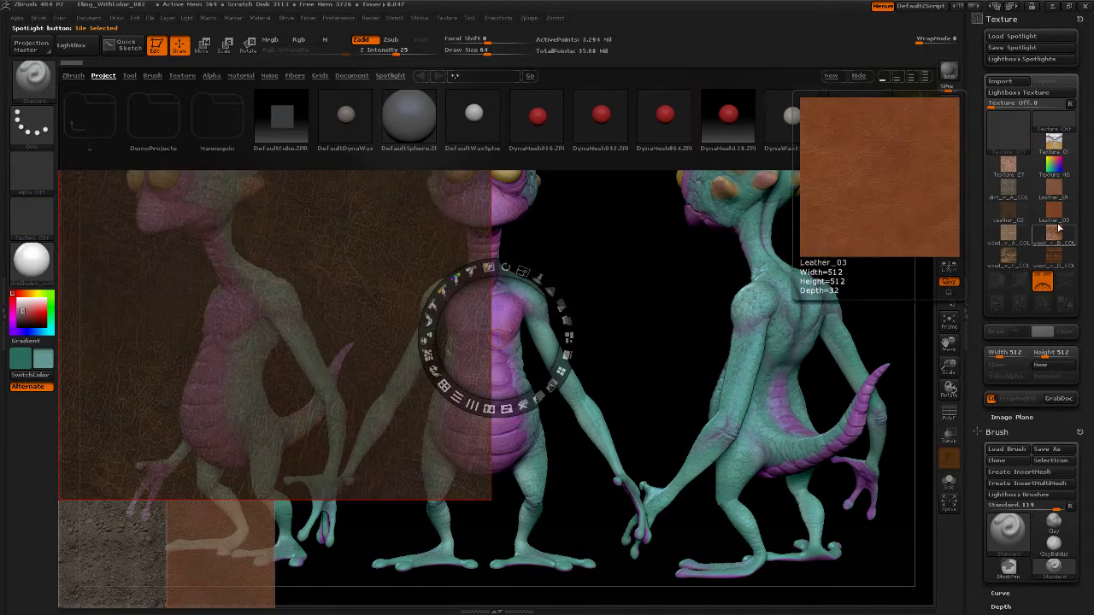
left_click(1054, 212)
left_click(1055, 233)
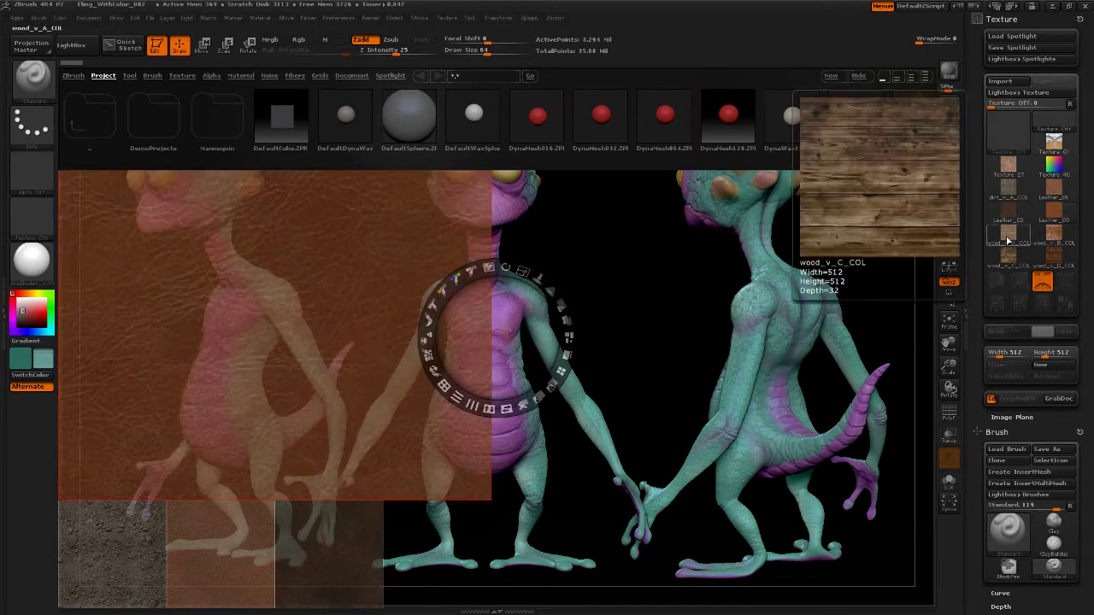
left_click(1053, 233)
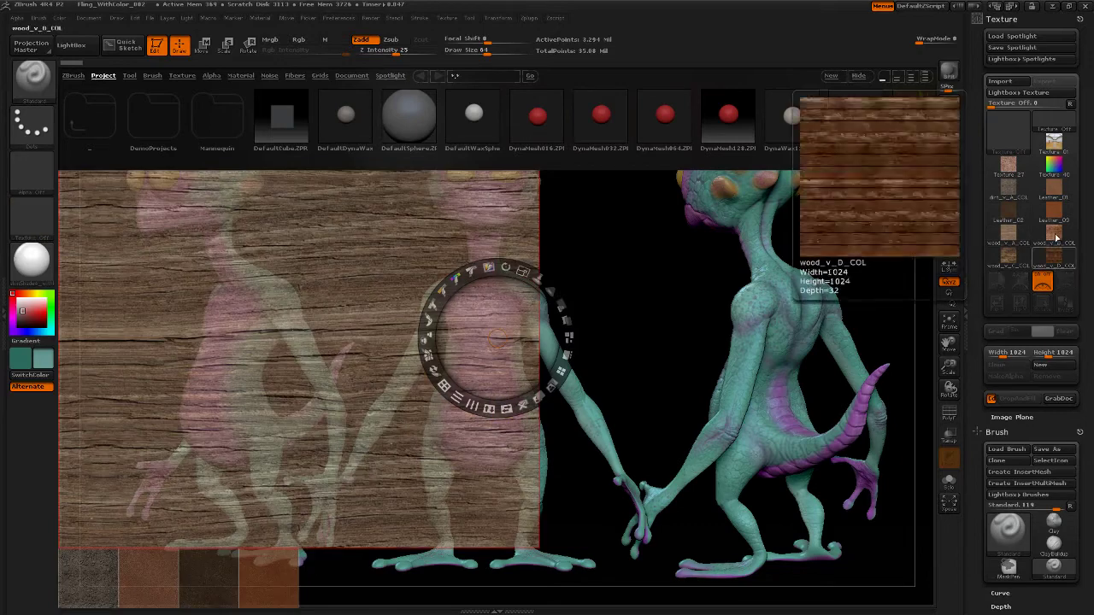
left_click(1068, 284)
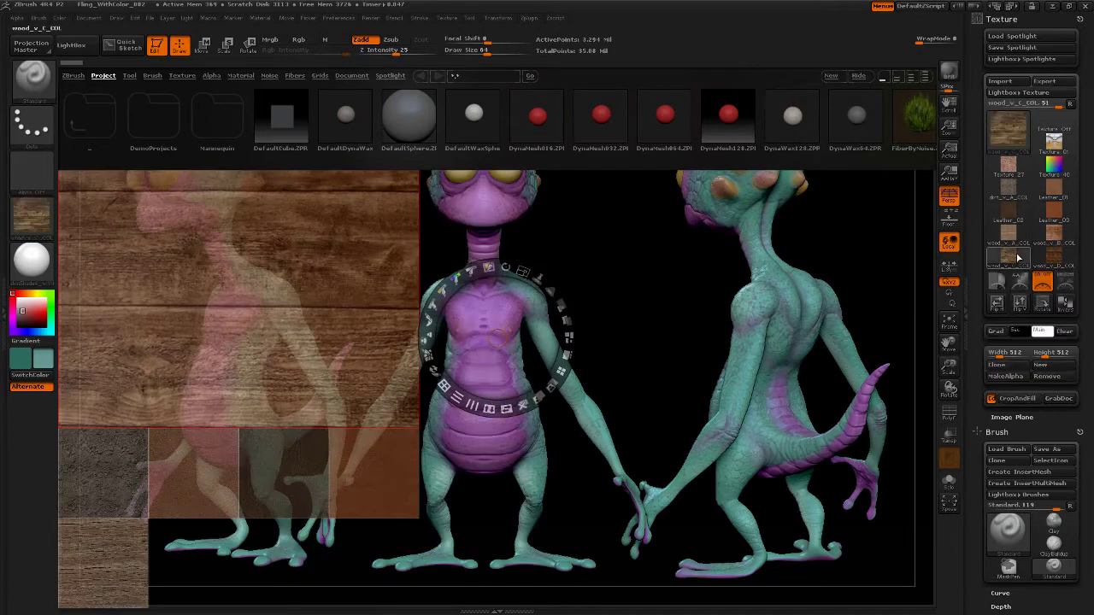
left_click(1068, 285)
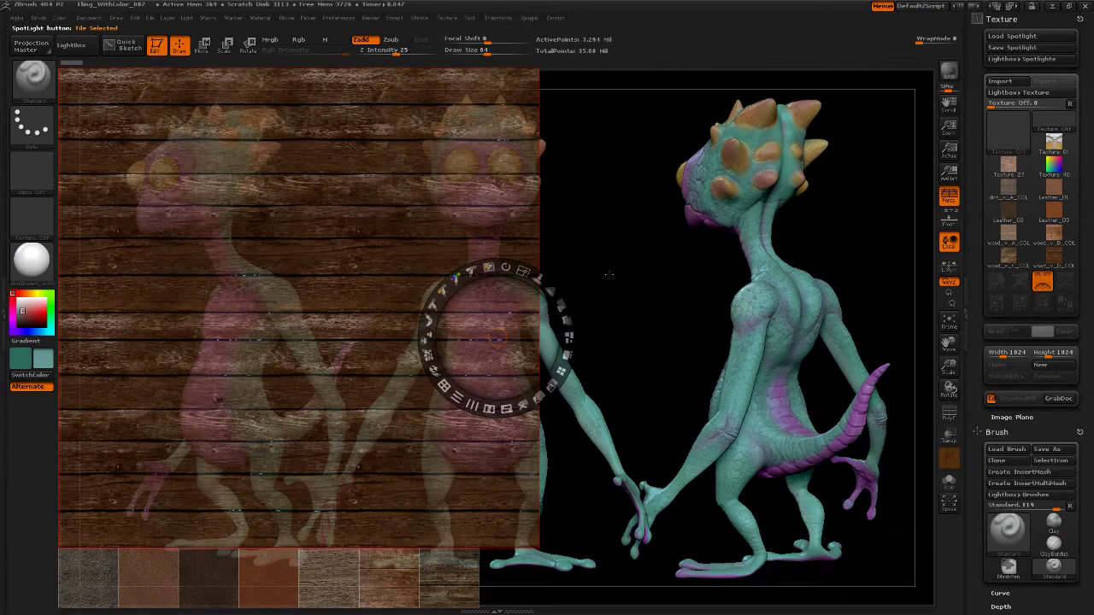
- Move the large wood_v_D_COL image over the front and back figures and spread the other three wood swatches around the side-view figure
left_click_drag(493, 339, 675, 375)
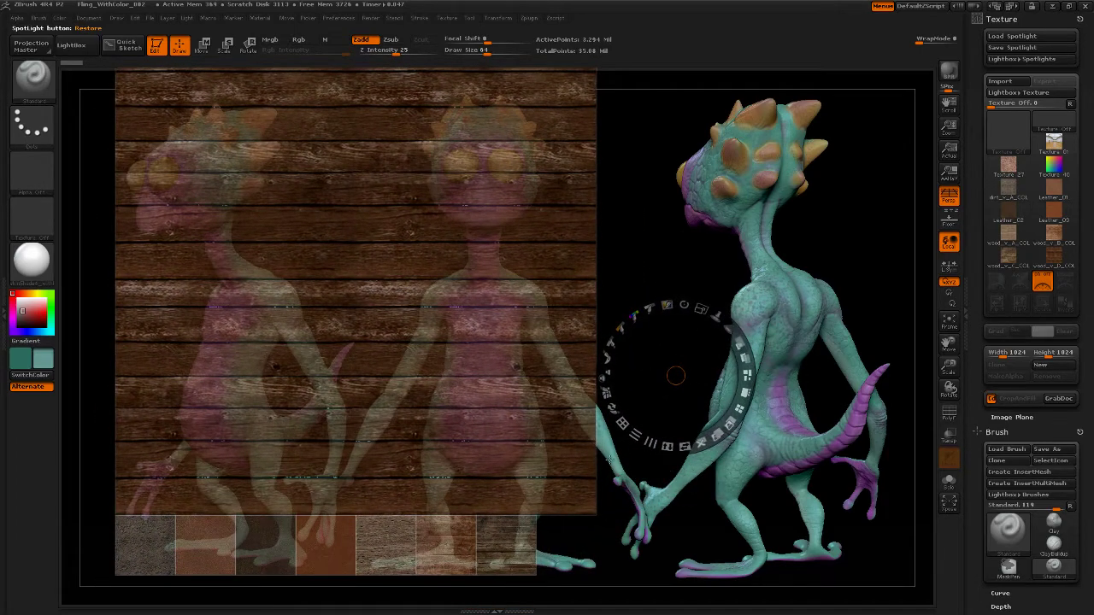
left_click(464, 331)
left_click_drag(463, 331, 775, 302)
left_click_drag(505, 545, 320, 392)
left_click_drag(446, 545, 213, 266)
left_click(380, 523)
left_click_drag(380, 523, 314, 140)
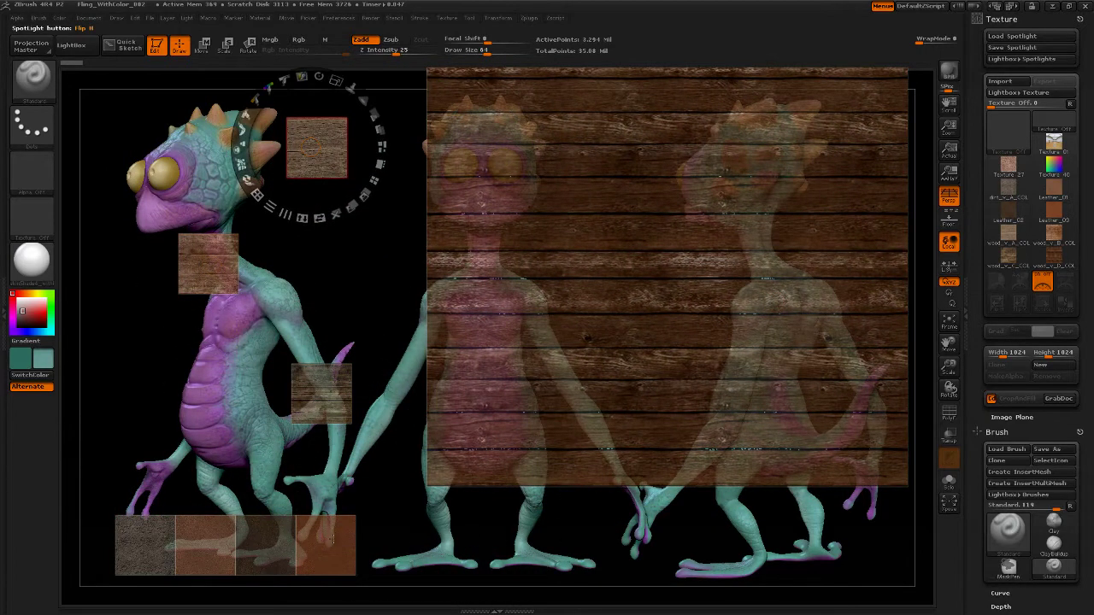
- Pull the three leather swatches out of the row and spread them around the side-view figure
left_click_drag(325, 544, 145, 339)
left_click_drag(265, 545, 366, 500)
left_click(205, 545)
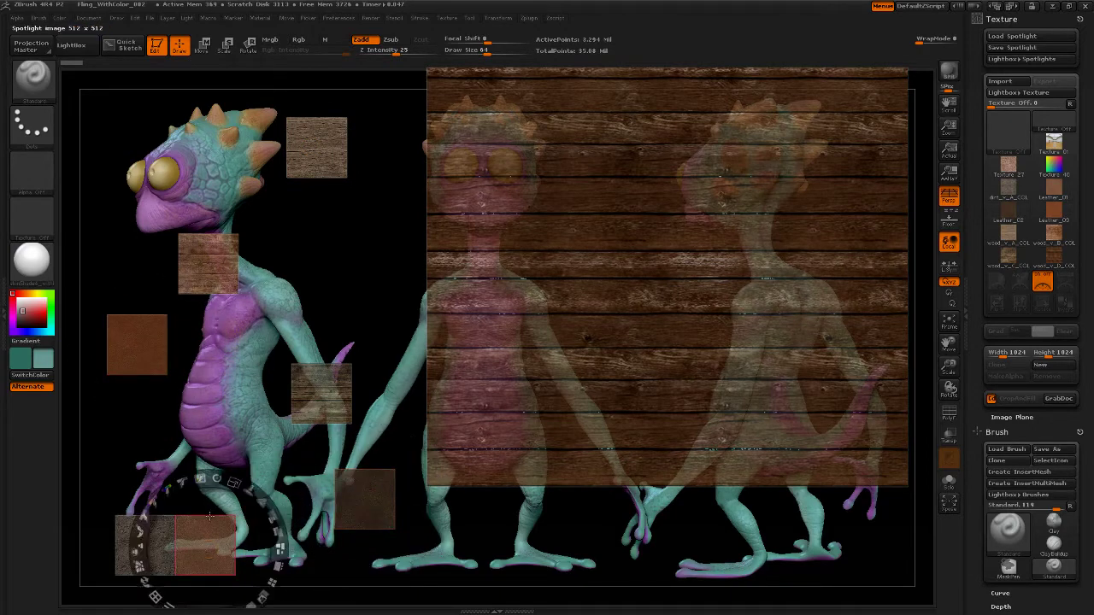
left_click_drag(205, 545, 183, 425)
- Scale the large wood_v_D_COL image down to a small swatch and place it over the front-view figure's chest
left_click_drag(632, 352, 535, 362)
left_click_drag(544, 321, 540, 322)
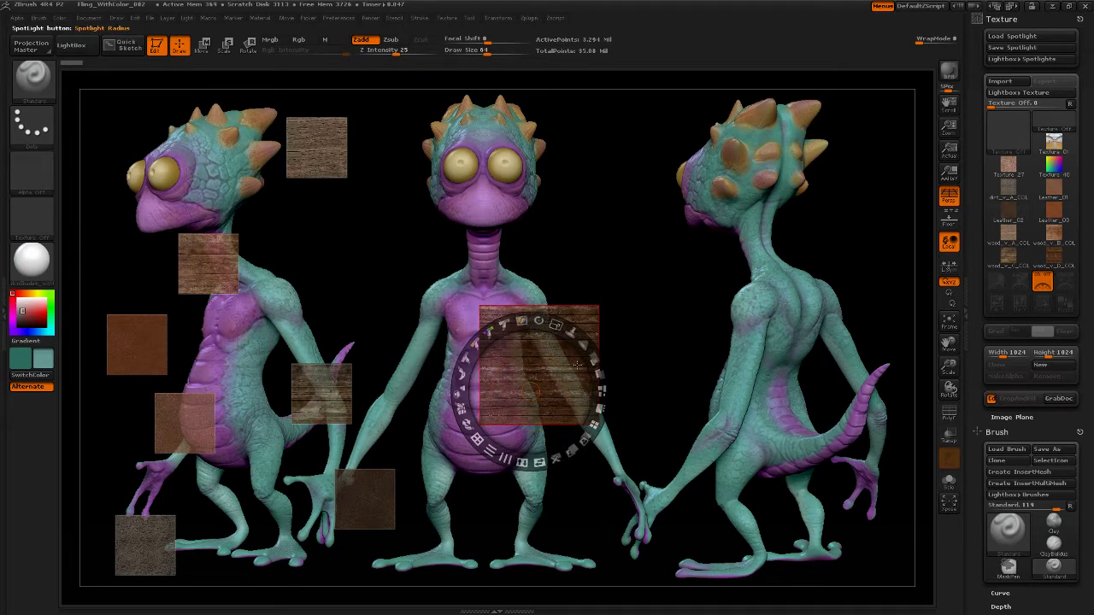
left_click_drag(577, 384, 490, 324)
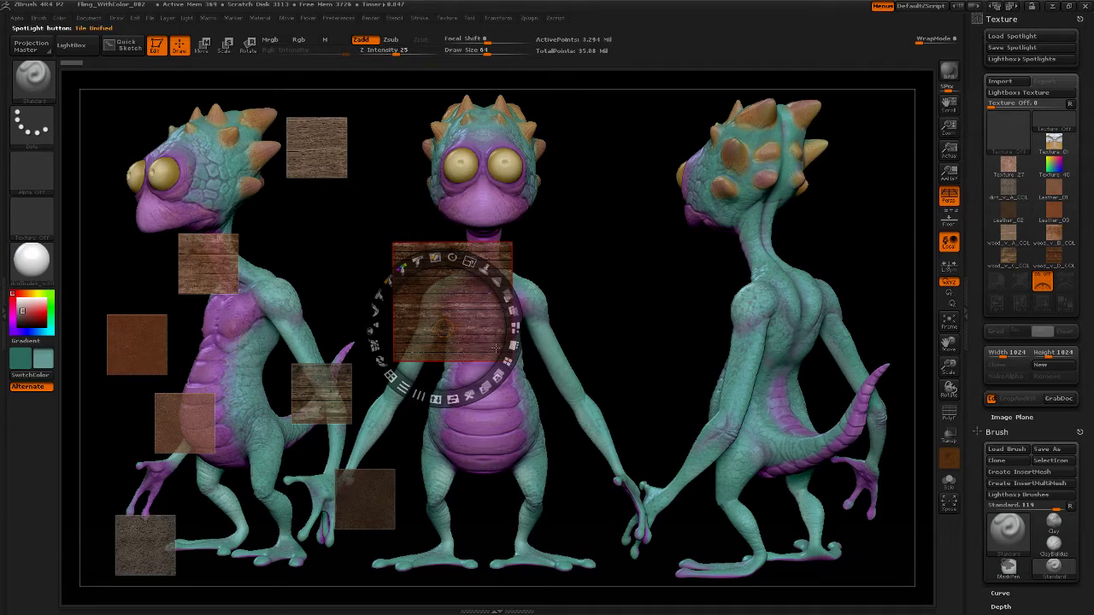
- Try tiling the Spotlight textures in proportion to their sizes, and again with Tile Selected
left_click_drag(513, 335, 515, 327)
left_click(515, 327)
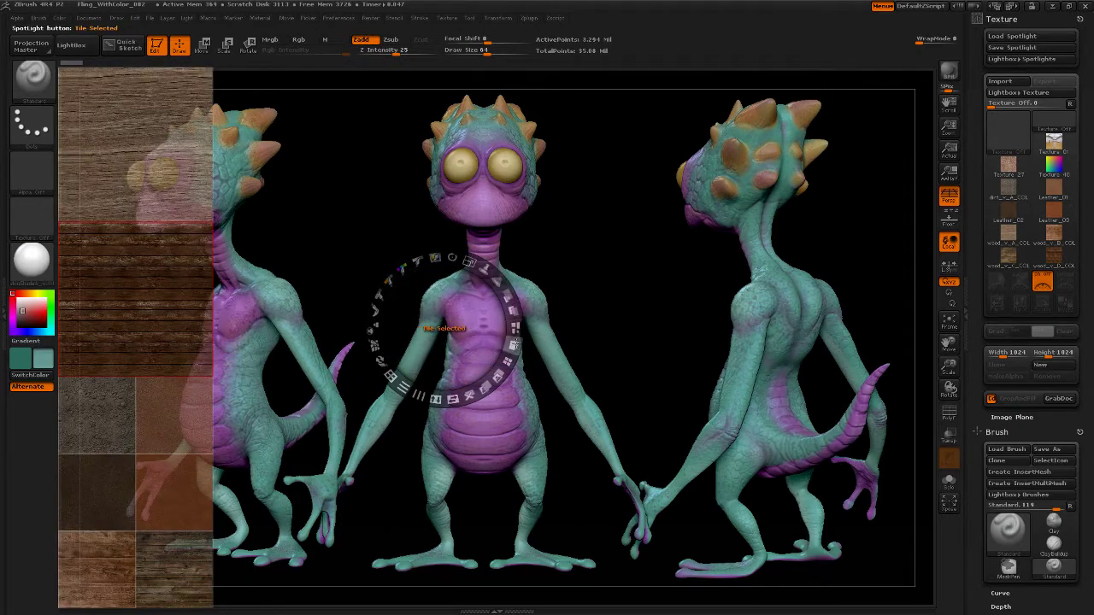
left_click(514, 345)
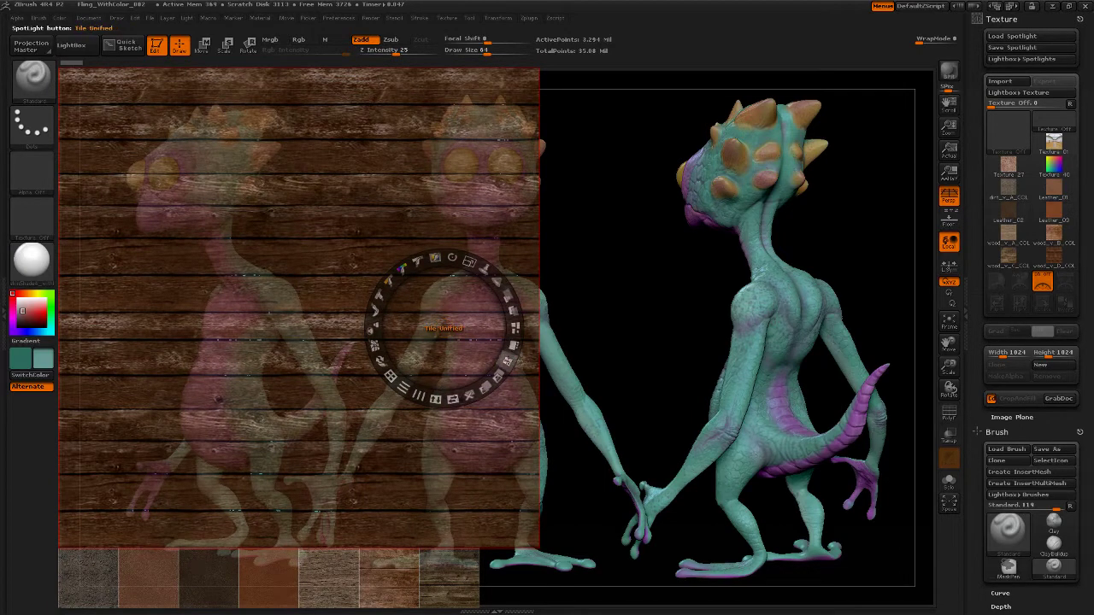
- Arrange all Spotlight textures in one equal-sized column with Tile Unified and shift the column inward over the side-view figure's face
left_click(507, 359)
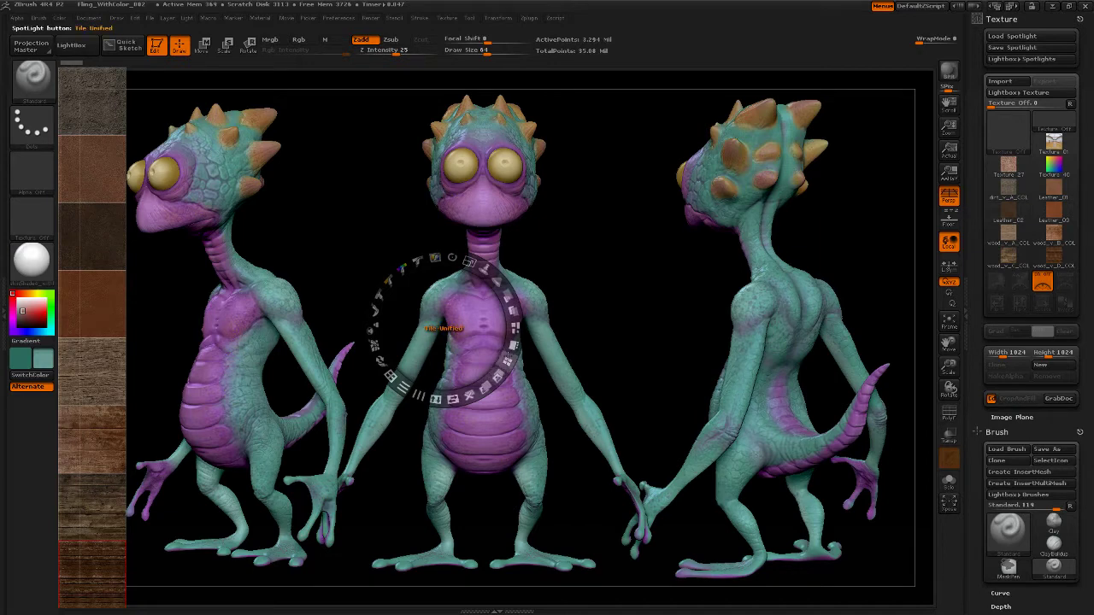
left_click_drag(278, 284, 312, 258)
left_click(496, 183)
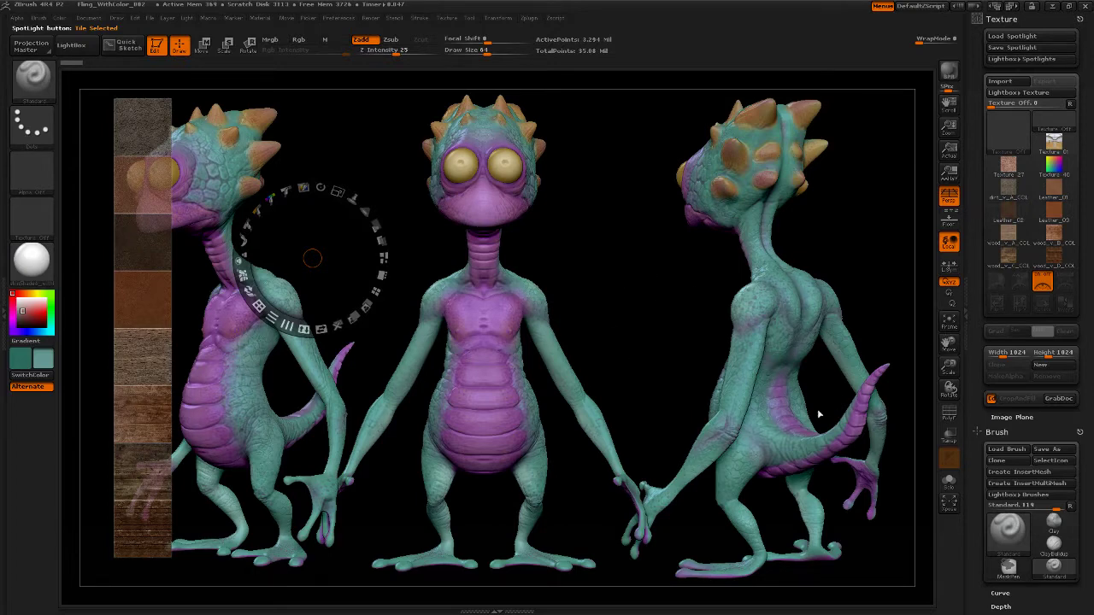
- Clear the canvas of the extra side-view and back-view copies, leaving only the editable front-view creature
key("ctrl")
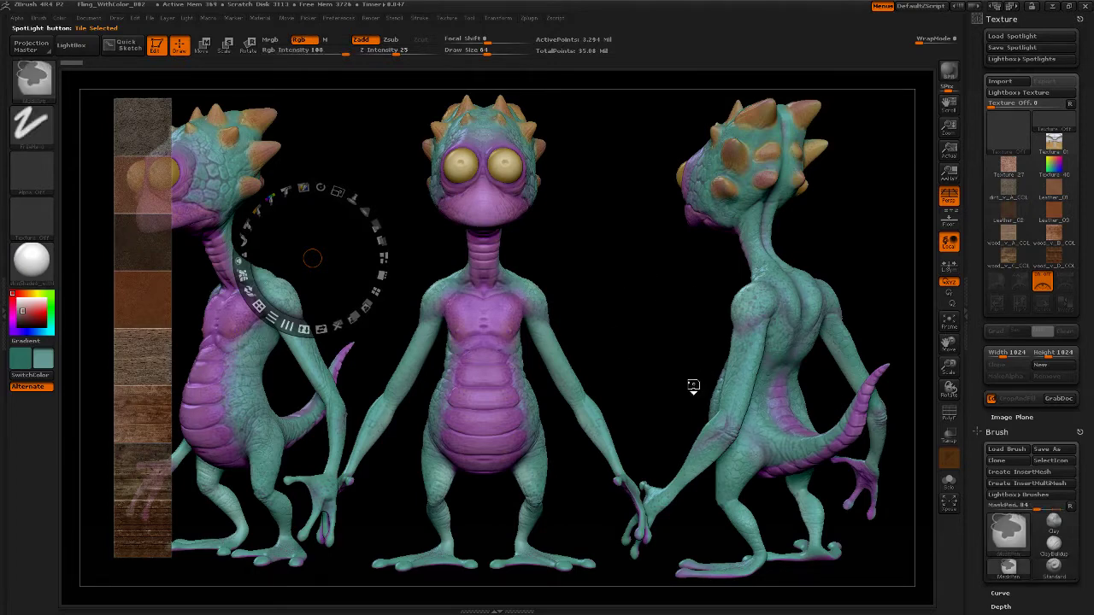
key("ctrl+n")
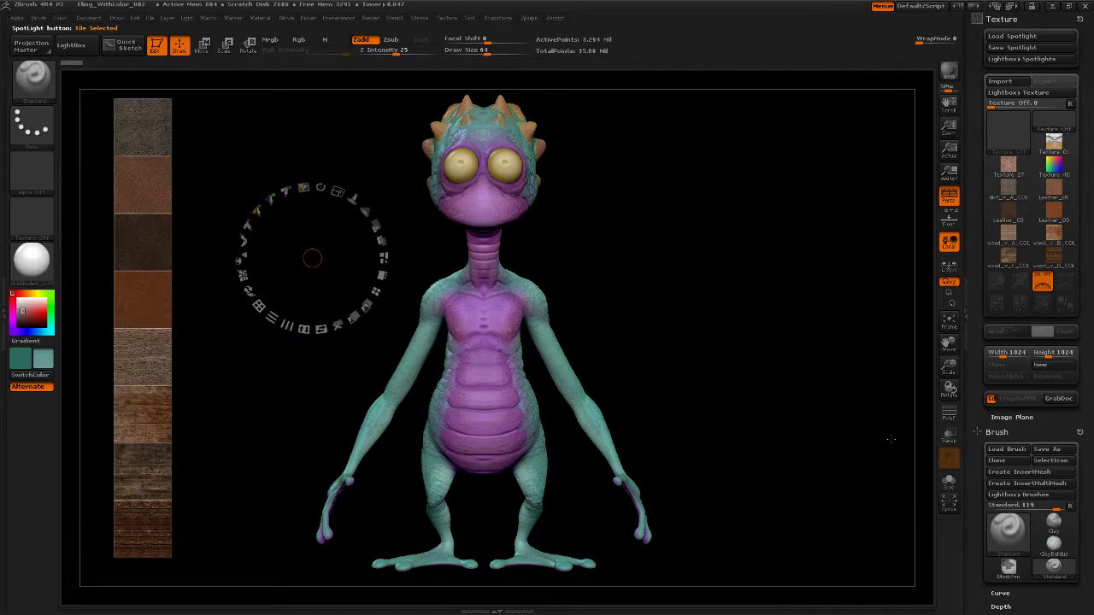
- Make Dirt1 the active subtool of the creature and isolate it with Solo
scroll(977, 399, "down", 10)
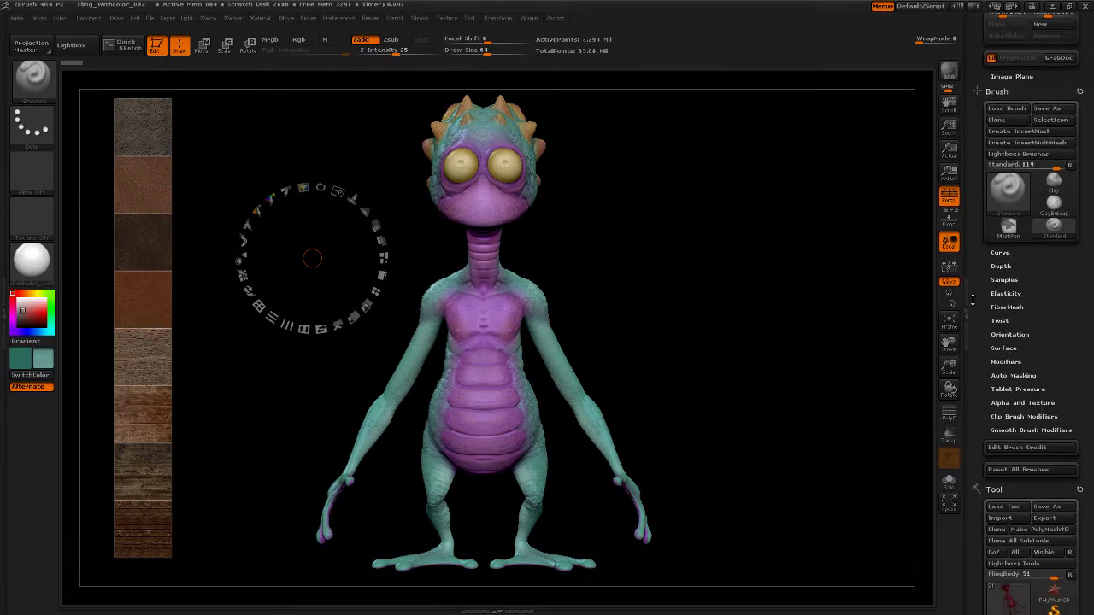
scroll(981, 410, "down", 5)
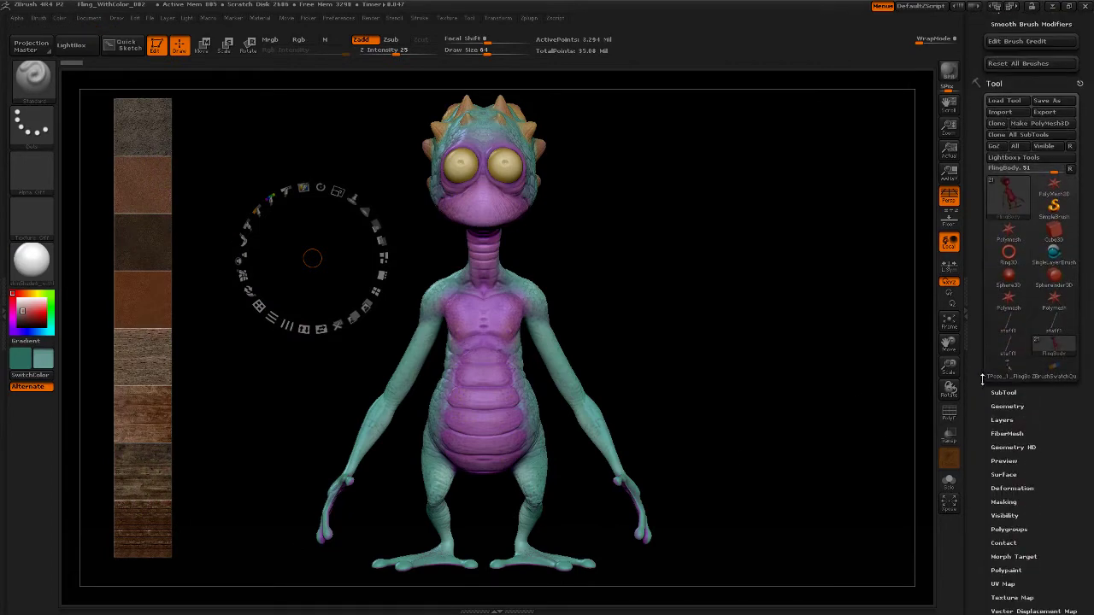
left_click(1007, 392)
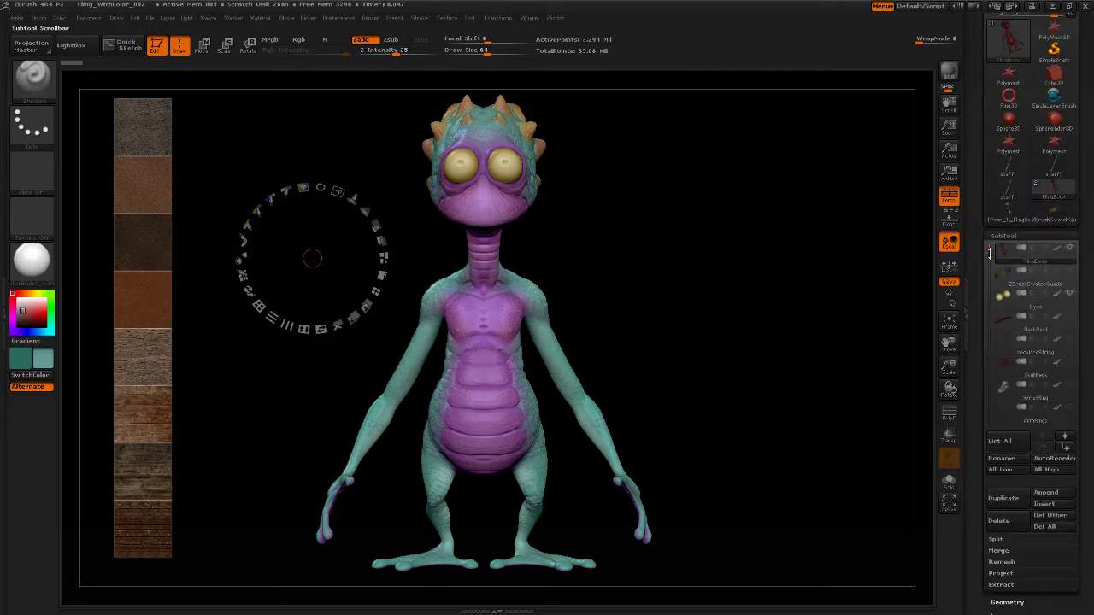
left_click_drag(988, 292, 1021, 357)
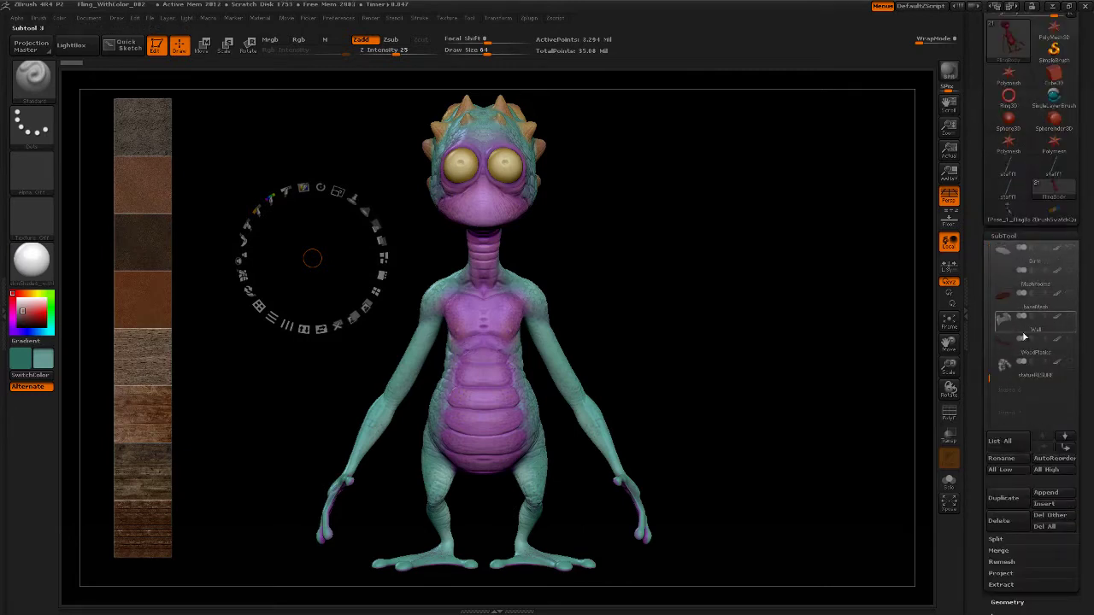
left_click(1003, 259)
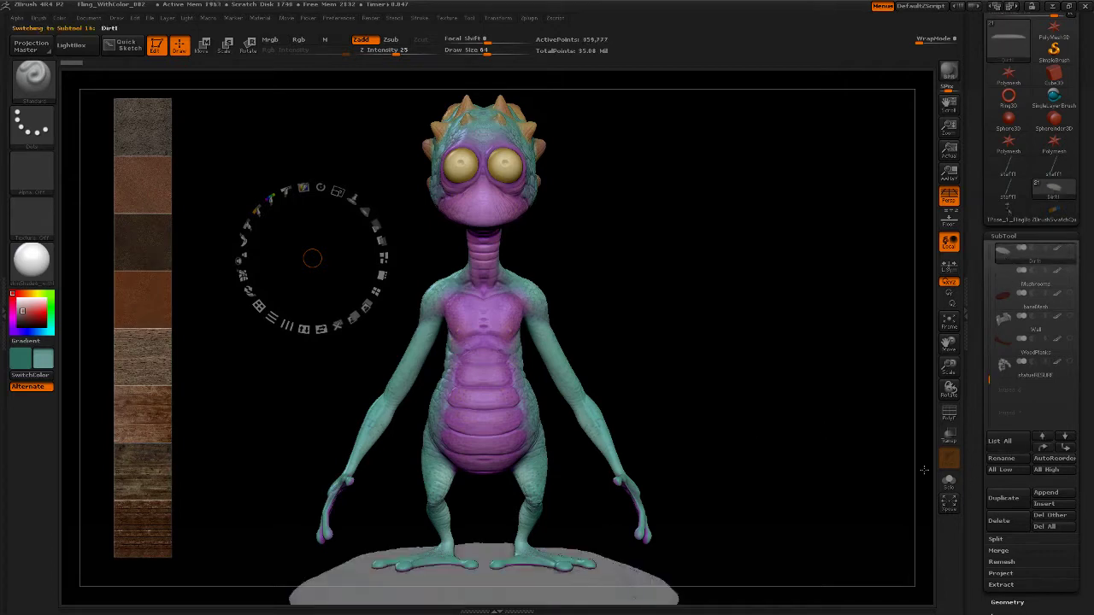
left_click(948, 483)
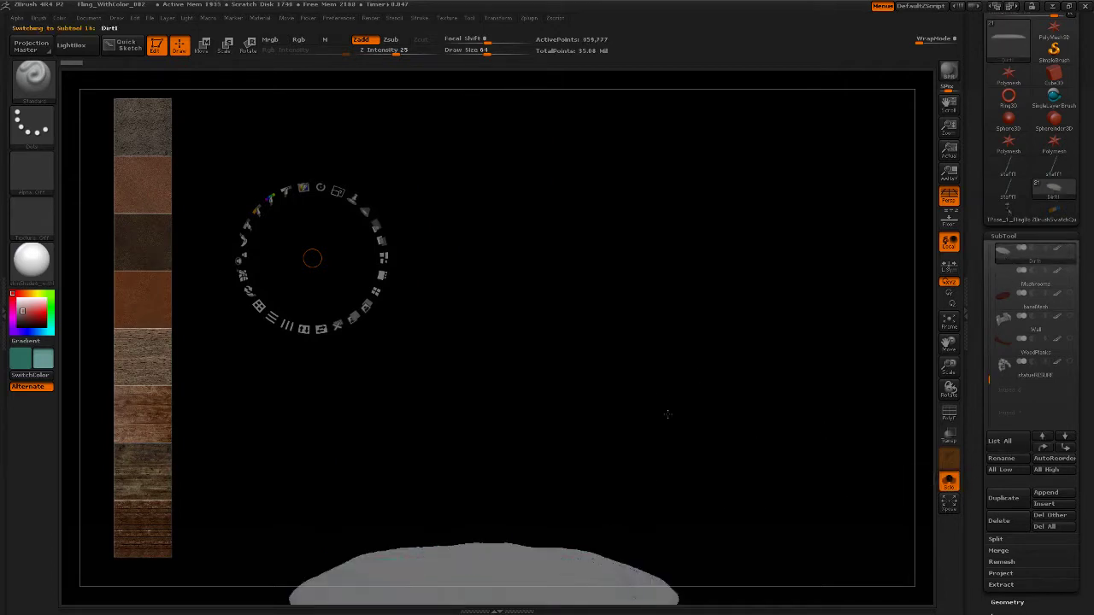
- Shift the Spotlight texture column toward the canvas edge and turn the dirt base to be seen from above
mouse_move(672, 435)
left_mouse_down()
mouse_move(674, 389)
mouse_move(658, 434)
left_mouse_up()
left_click_drag(779, 504, 762, 450)
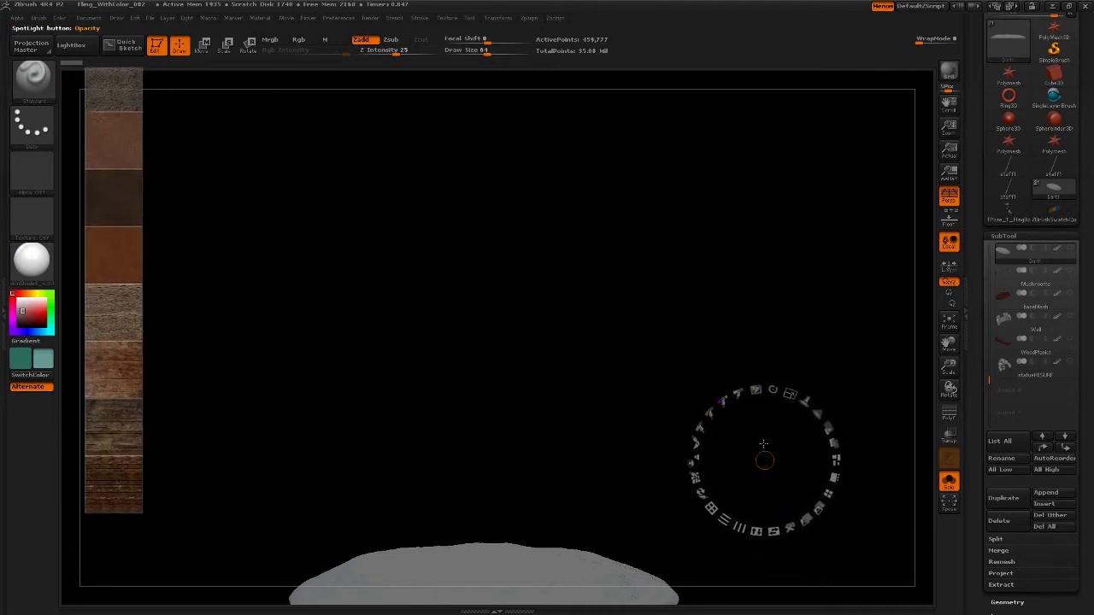
key("z")
mouse_move(708, 508)
left_mouse_down()
mouse_move(711, 498)
mouse_move(716, 540)
mouse_move(769, 276)
mouse_move(775, 389)
mouse_move(798, 410)
mouse_move(772, 371)
mouse_move(786, 383)
left_mouse_up()
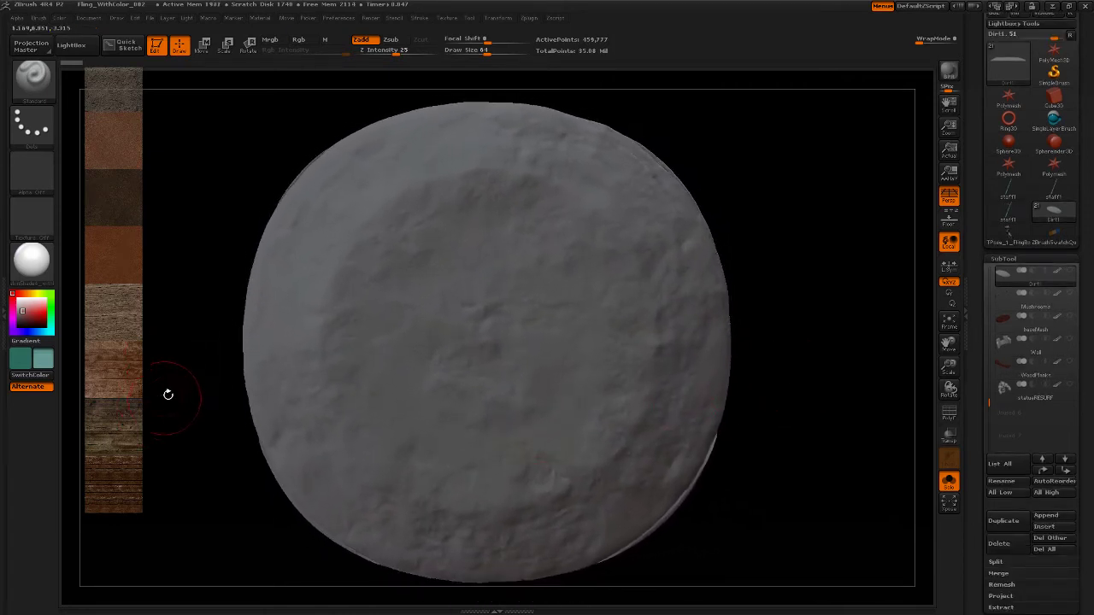
- Switch the Spotlight textures off and on again, and return to editing them in Spotlight
key("shift")
key("shift")
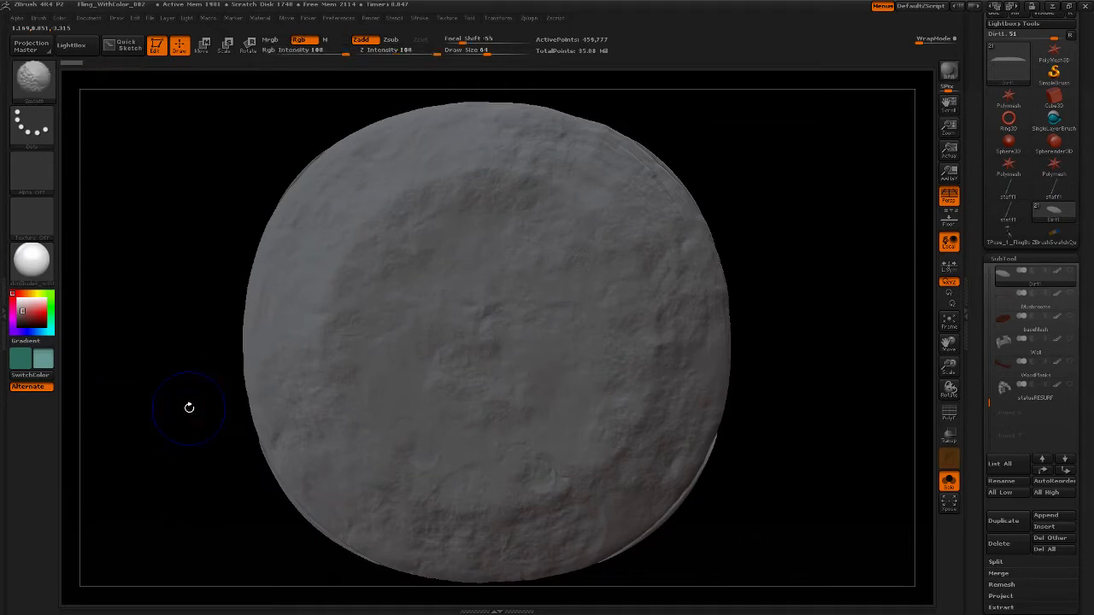
key("shift+z")
key("shift+z")
key("shift+z")
key("shift+z")
key("shift+z")
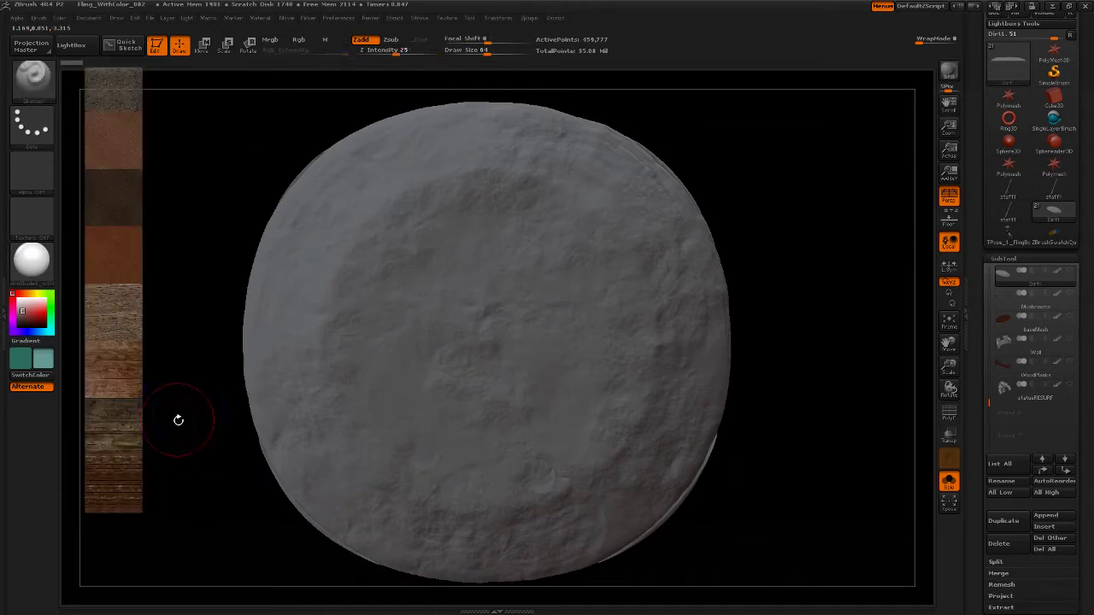
key("z")
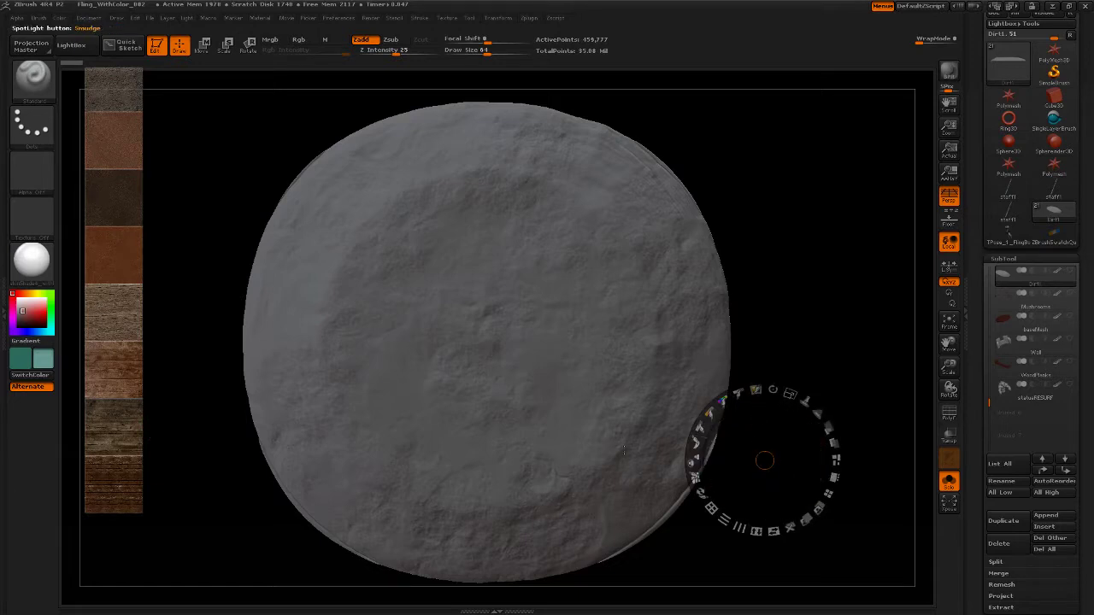
- Pull the dirt texture out of the column onto the base and enlarge it to cover most of the disc
left_click(114, 90)
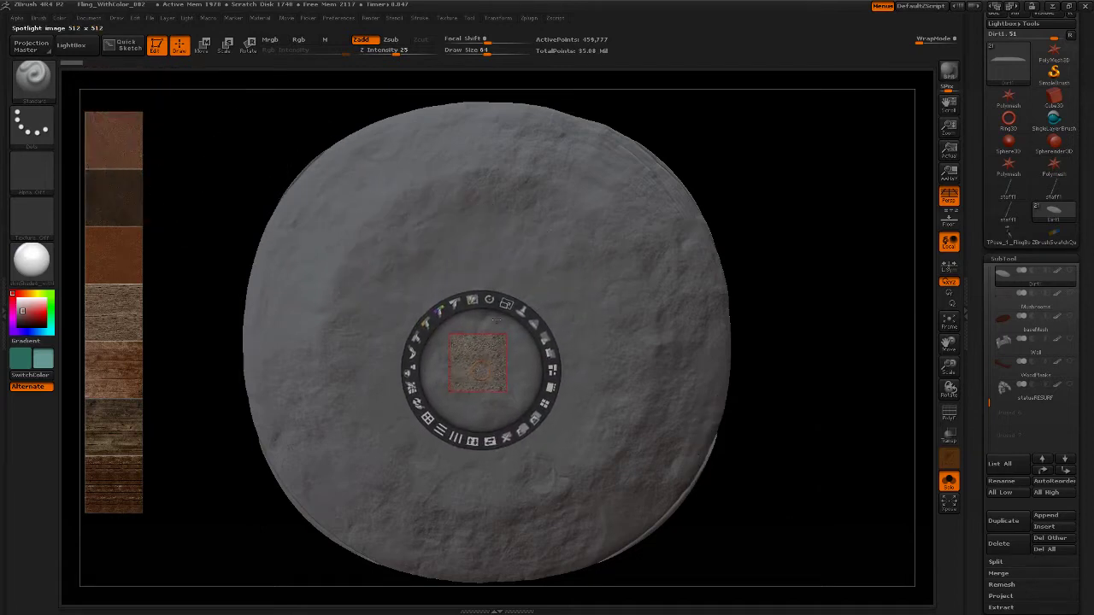
left_click_drag(505, 305, 681, 311)
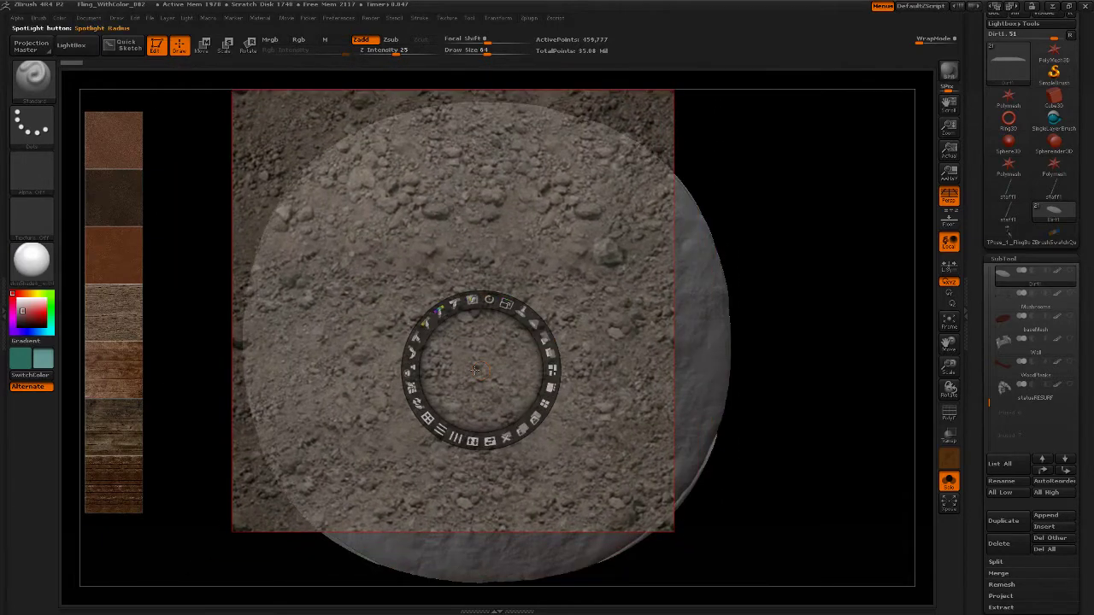
mouse_move(481, 370)
left_mouse_down()
mouse_move(491, 389)
mouse_move(487, 358)
mouse_move(494, 384)
left_mouse_up()
- Paint a patch of dirt near the disc's middle with color only at Draw Size 165, and check it with Spotlight hidden
key("z")
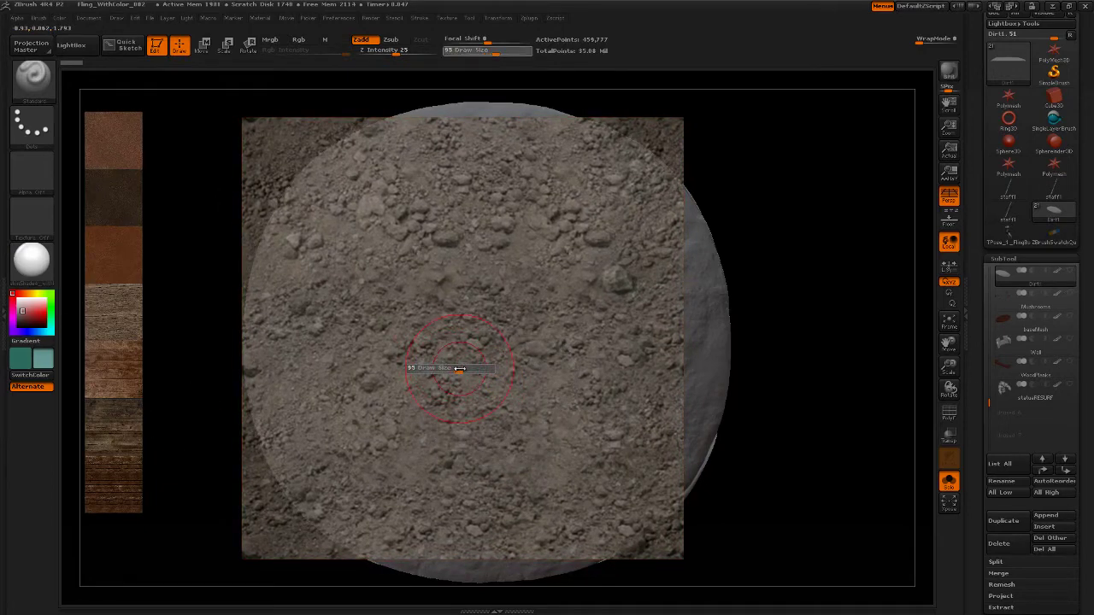
left_click_drag(476, 368, 475, 368)
left_click(299, 41)
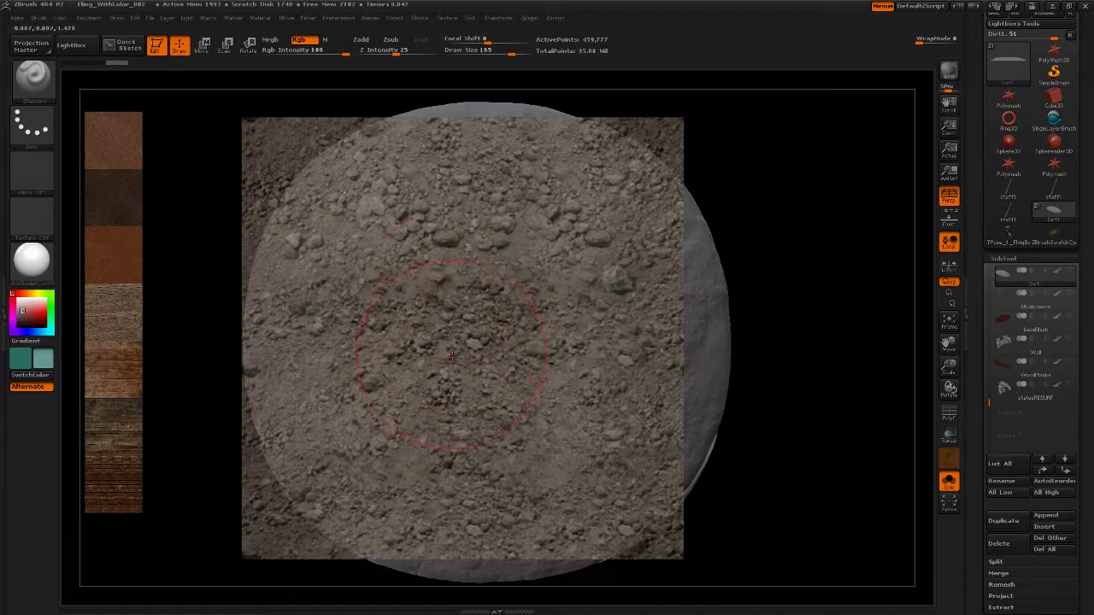
key("shift+z")
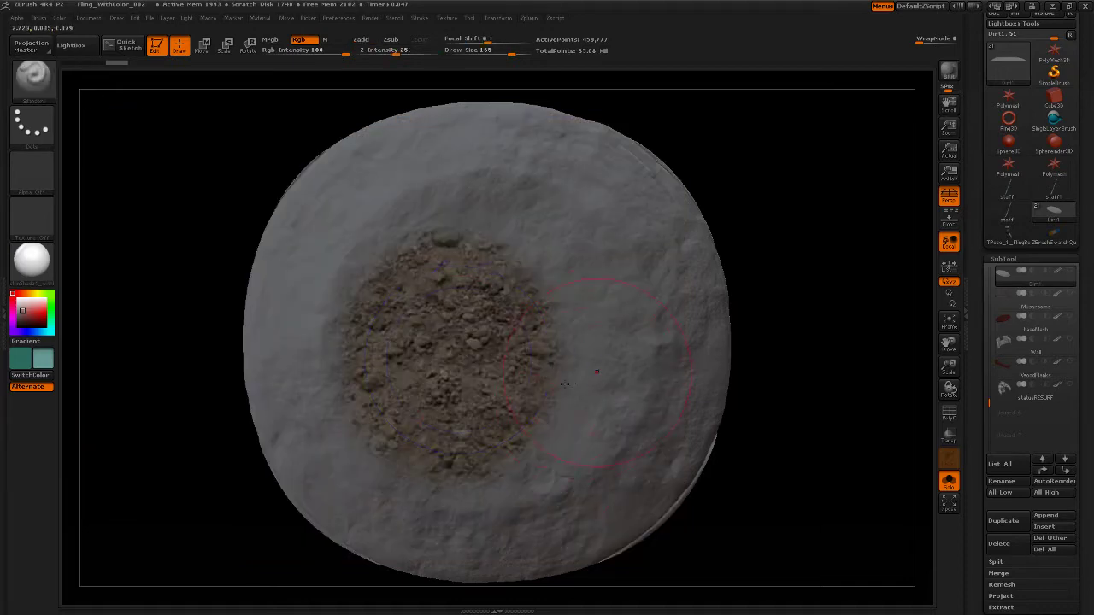
key("shift+z")
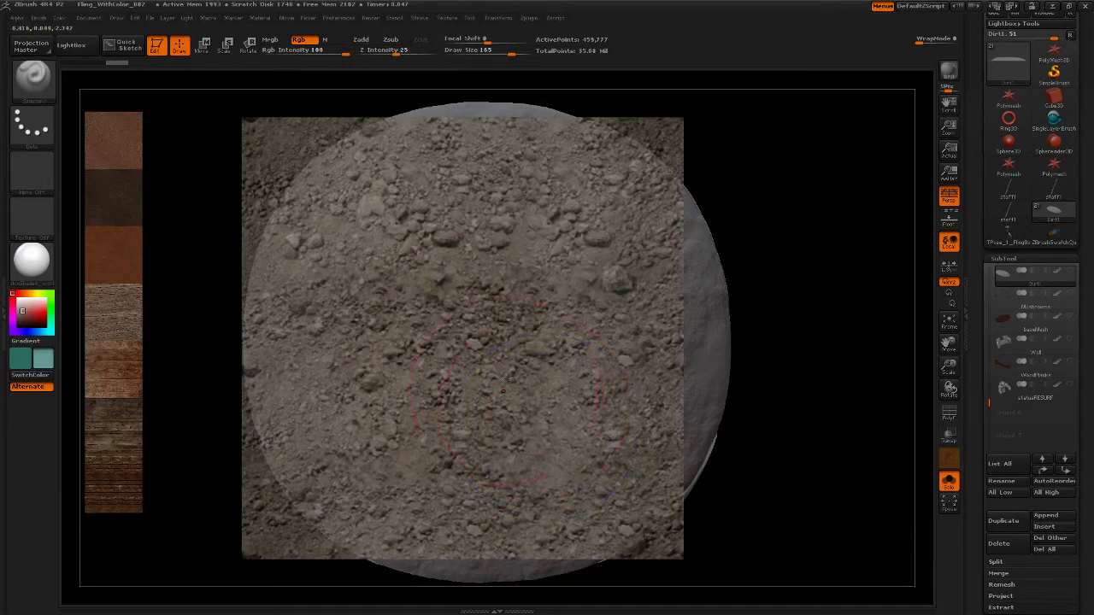
- Try the Fade control, lower the Spotlight textures' opacity and adjust the Spotlight Radius for painting
key("z")
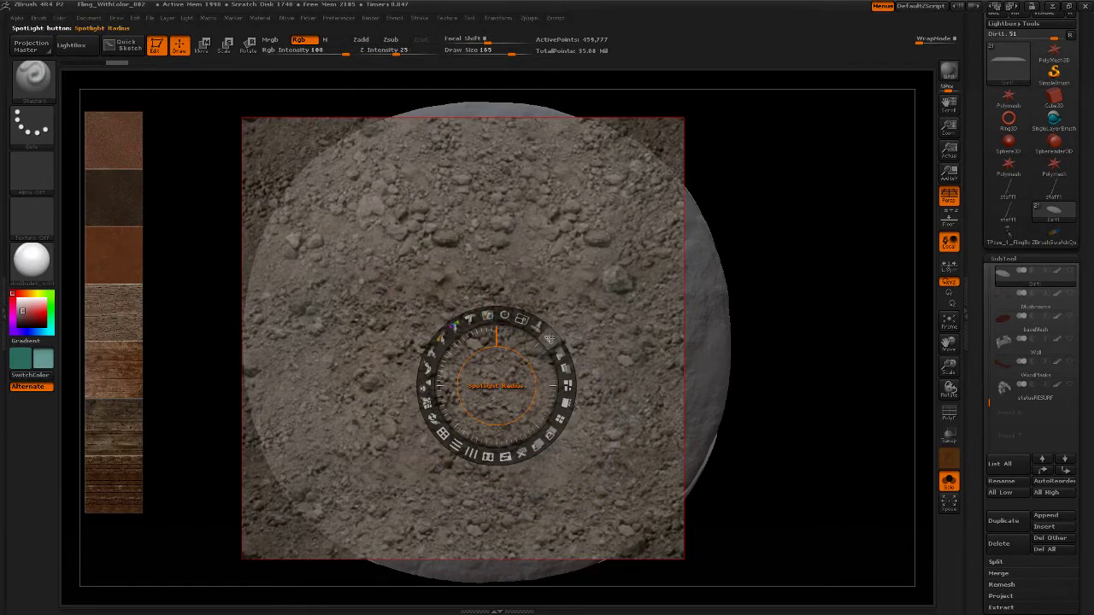
left_click_drag(547, 337, 496, 459)
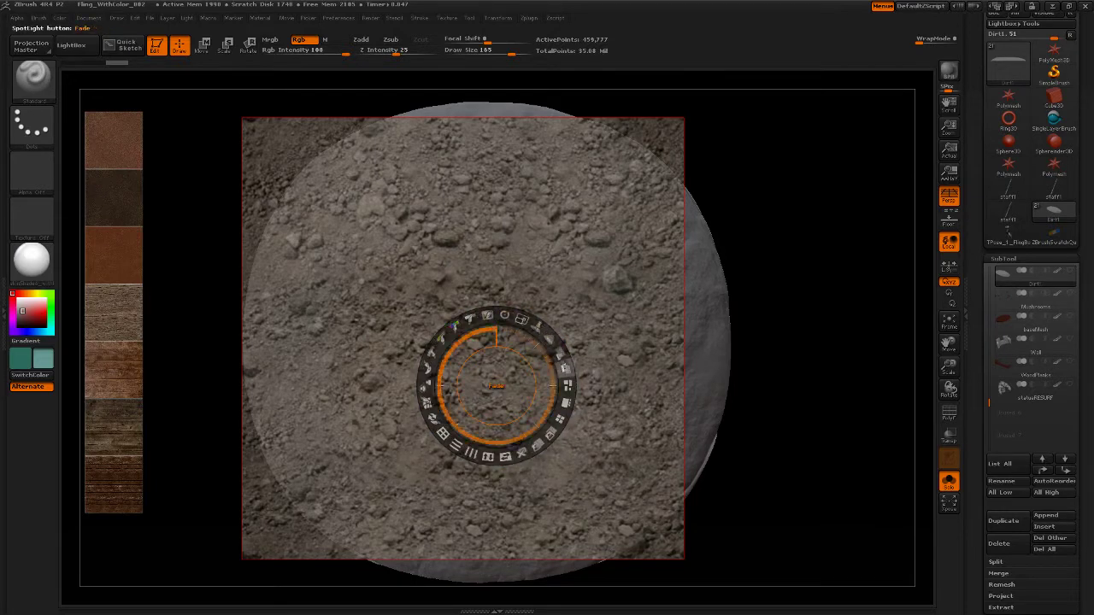
left_click_drag(559, 352, 510, 350)
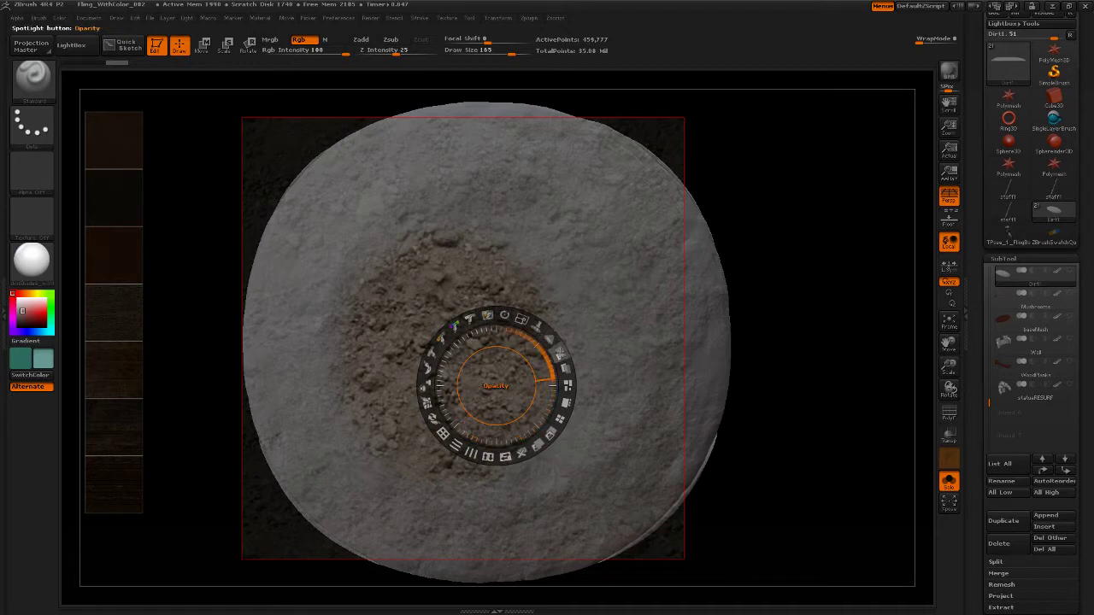
left_click_drag(552, 340, 561, 385)
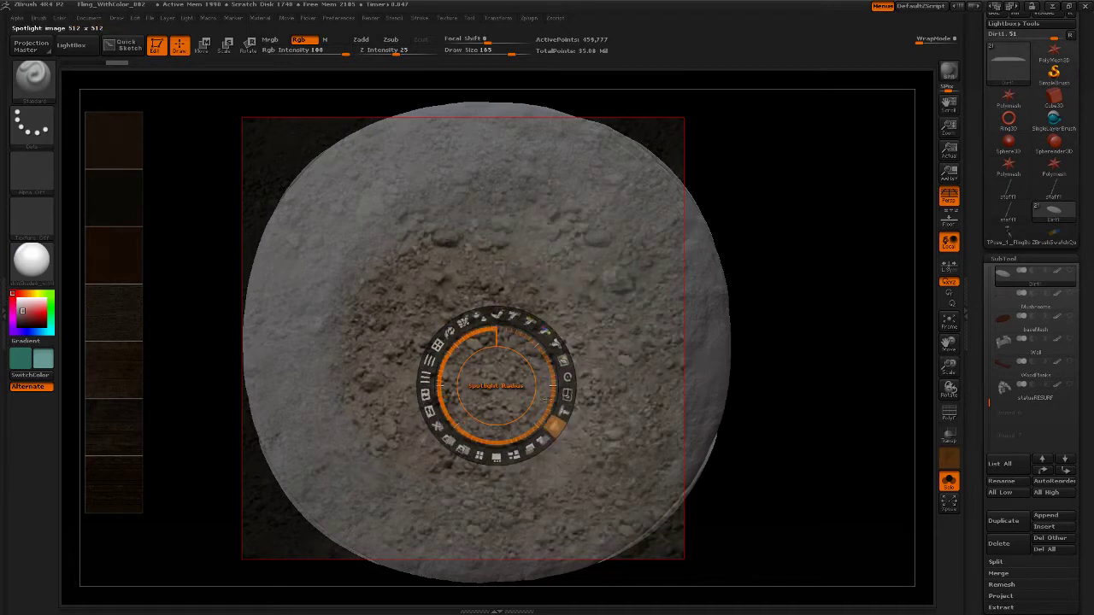
left_click_drag(553, 424, 601, 393)
key("z")
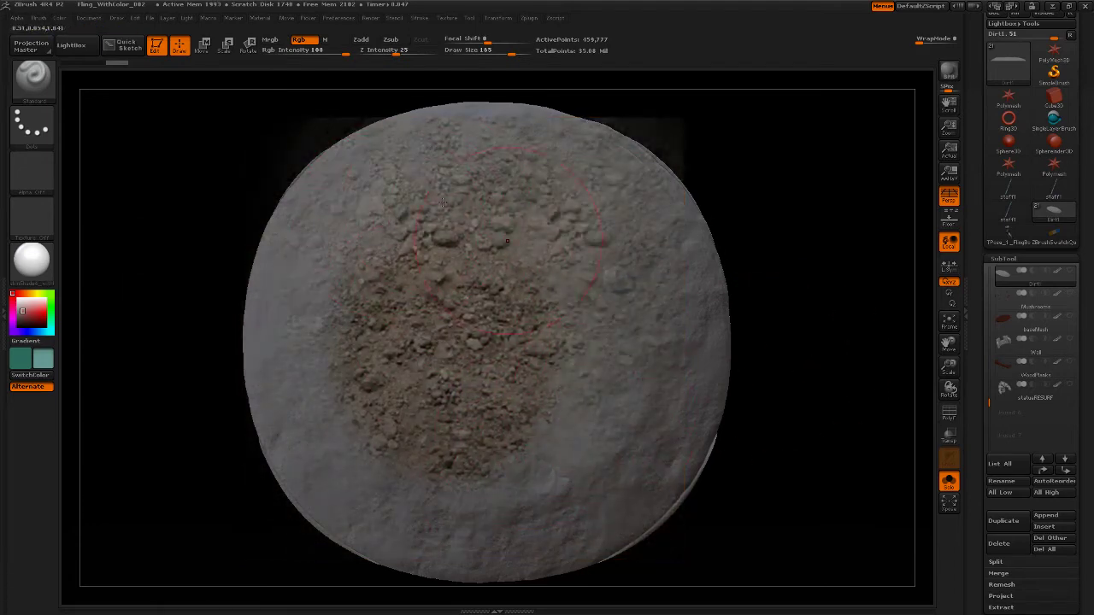
- Paint the projected dirt texture over the left half of the disc, out to its edge
mouse_move(369, 253)
left_mouse_down()
mouse_move(333, 282)
mouse_move(385, 201)
mouse_move(348, 178)
left_mouse_up()
mouse_move(293, 349)
left_mouse_down()
mouse_move(309, 446)
mouse_move(367, 521)
left_mouse_up()
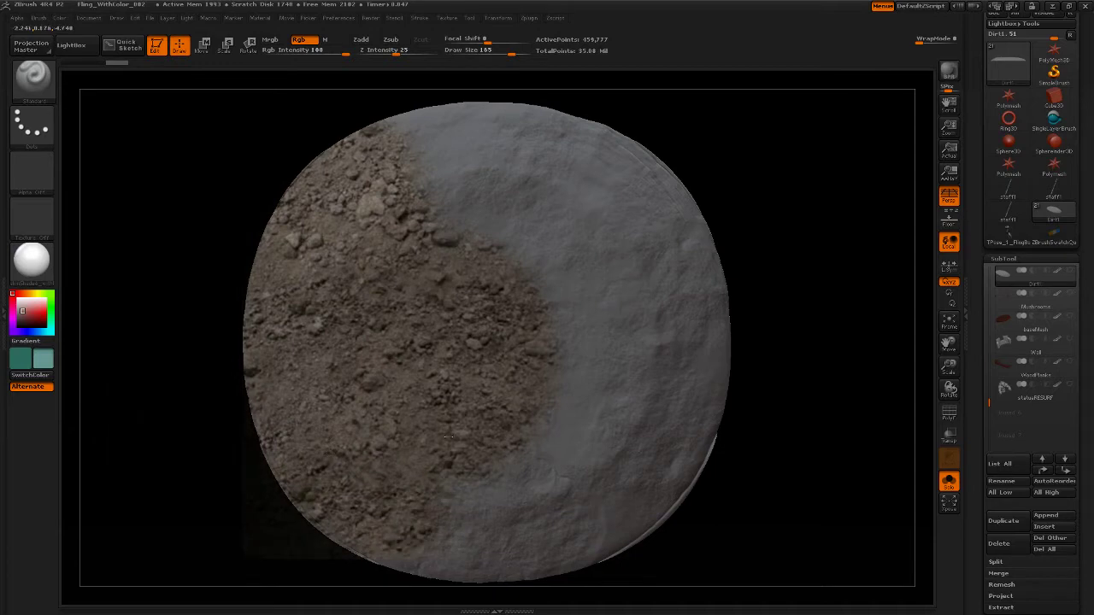
left_click_drag(448, 437, 571, 265)
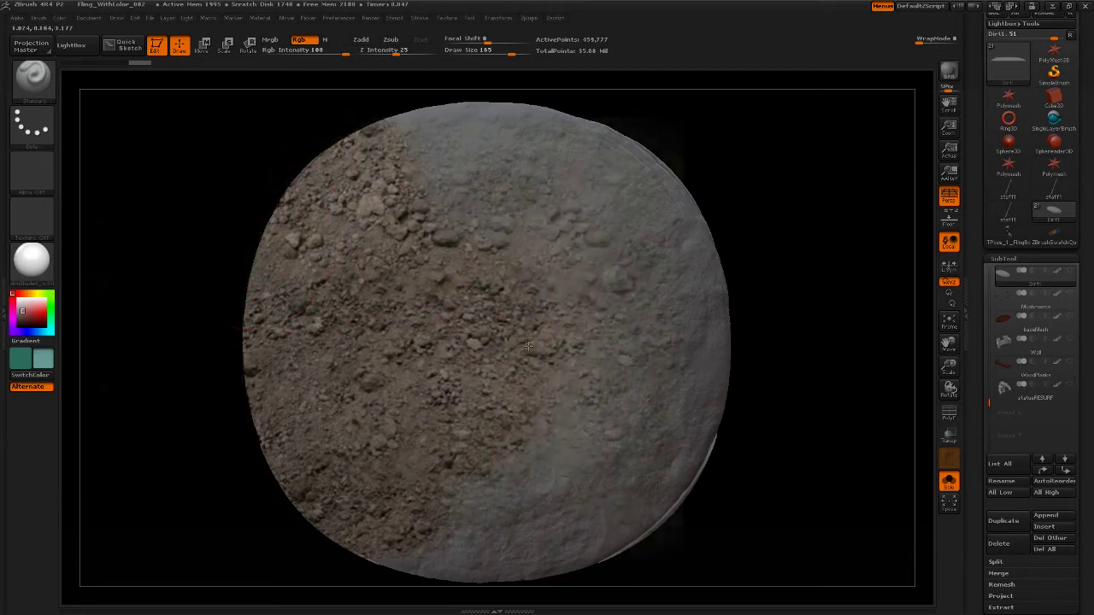
- Move the dirt texture over the bare right half of the disc and paint until the whole top is covered
key("z")
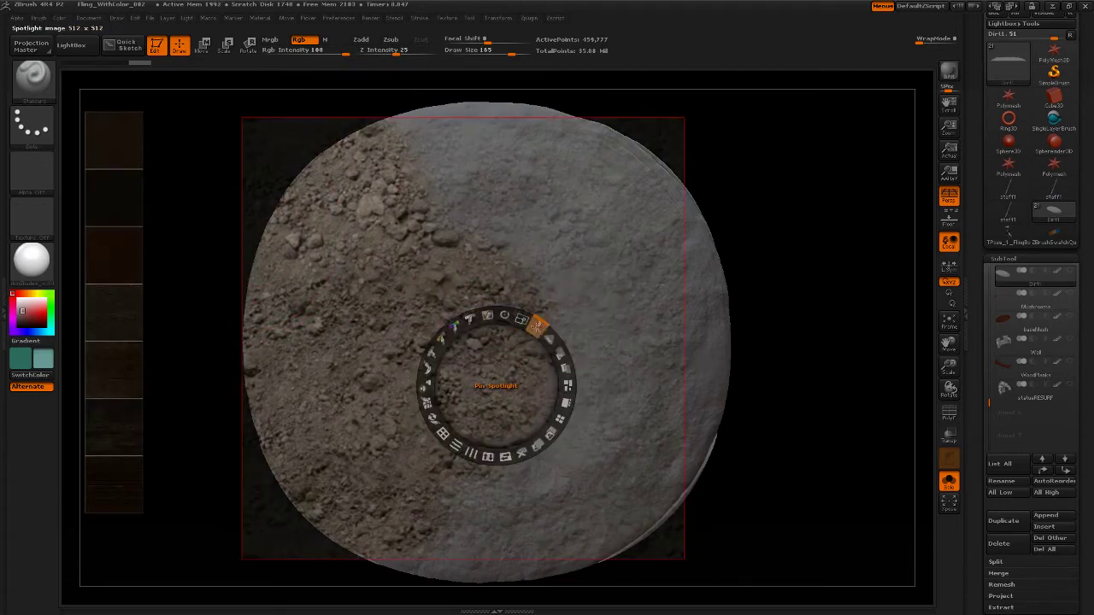
key("z")
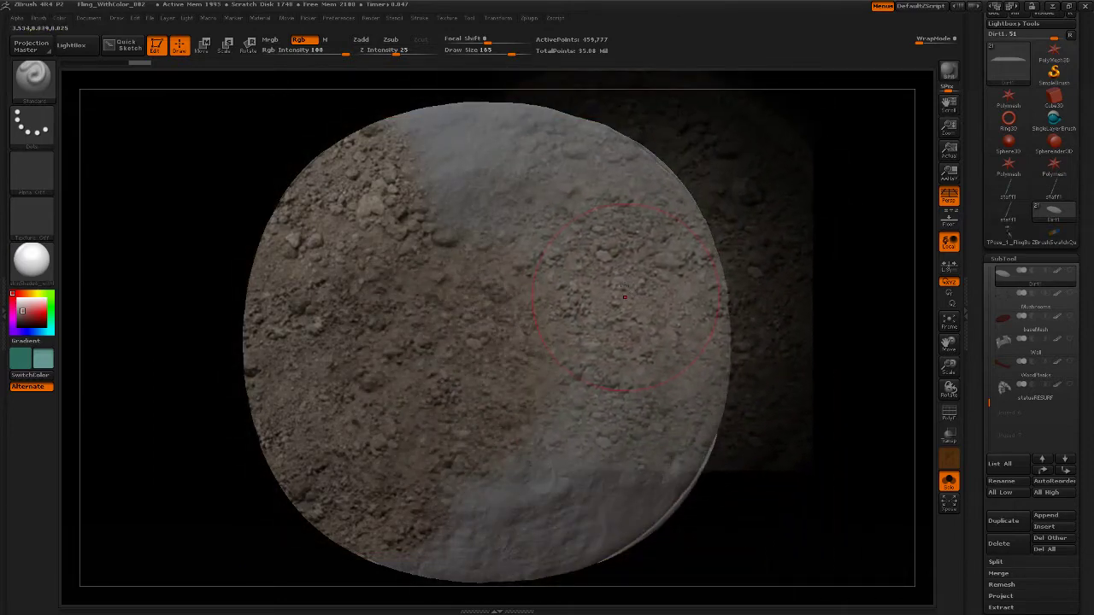
mouse_move(632, 291)
left_mouse_down()
mouse_move(660, 197)
mouse_move(547, 197)
mouse_move(590, 359)
mouse_move(513, 268)
mouse_move(531, 267)
mouse_move(615, 170)
mouse_move(650, 444)
mouse_move(693, 272)
left_mouse_up()
mouse_move(632, 399)
left_mouse_down()
mouse_move(479, 146)
mouse_move(555, 171)
mouse_move(427, 139)
mouse_move(487, 273)
mouse_move(479, 504)
mouse_move(522, 538)
mouse_move(481, 566)
left_mouse_up()
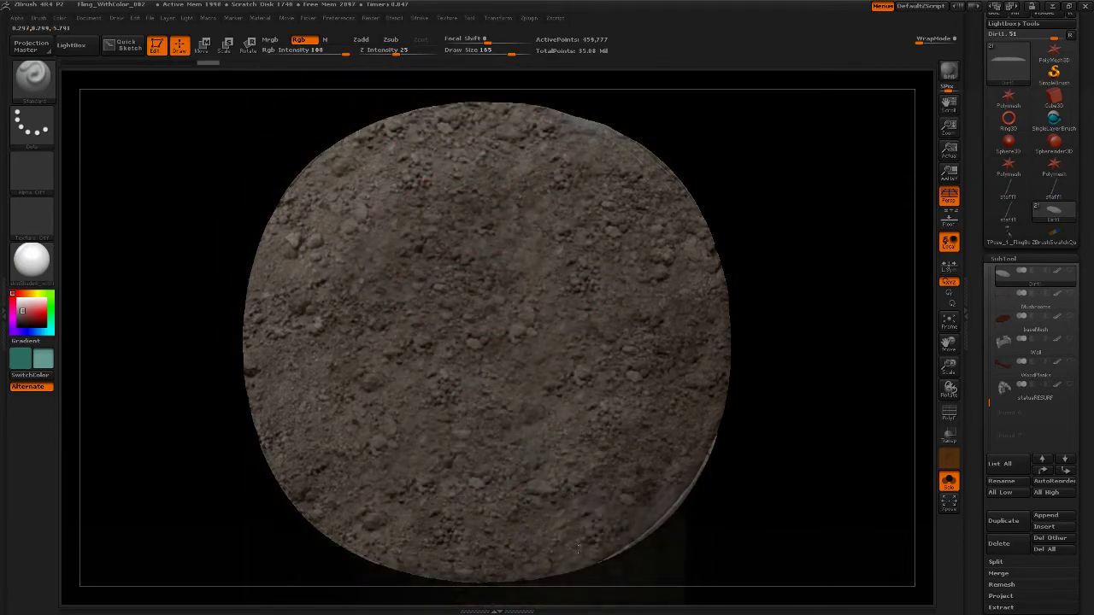
left_click_drag(578, 548, 628, 533)
left_click_drag(658, 496, 547, 548)
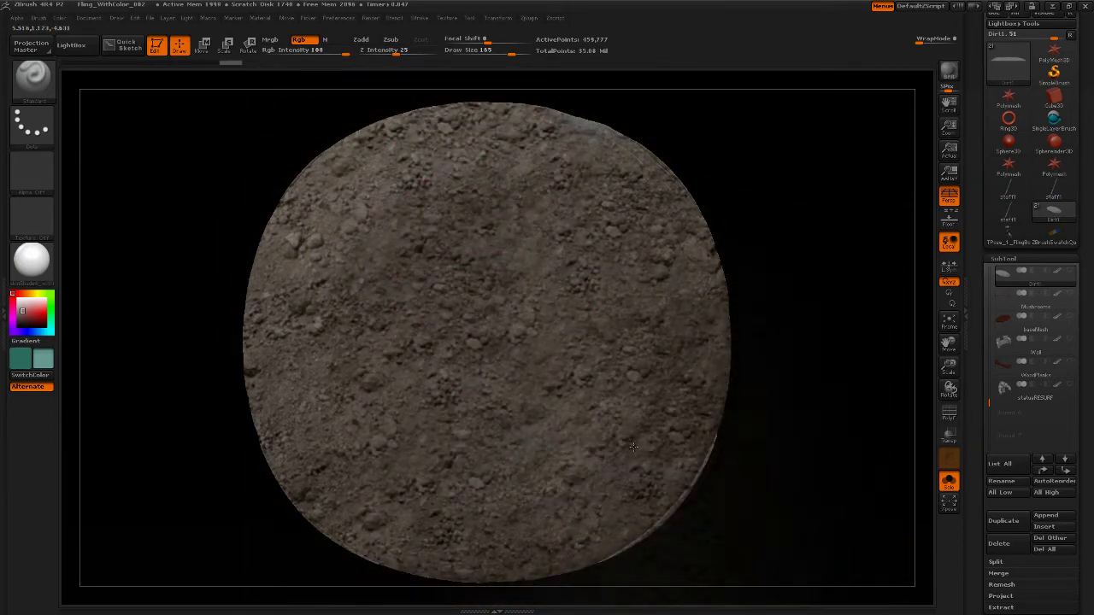
left_click_drag(555, 188, 614, 137)
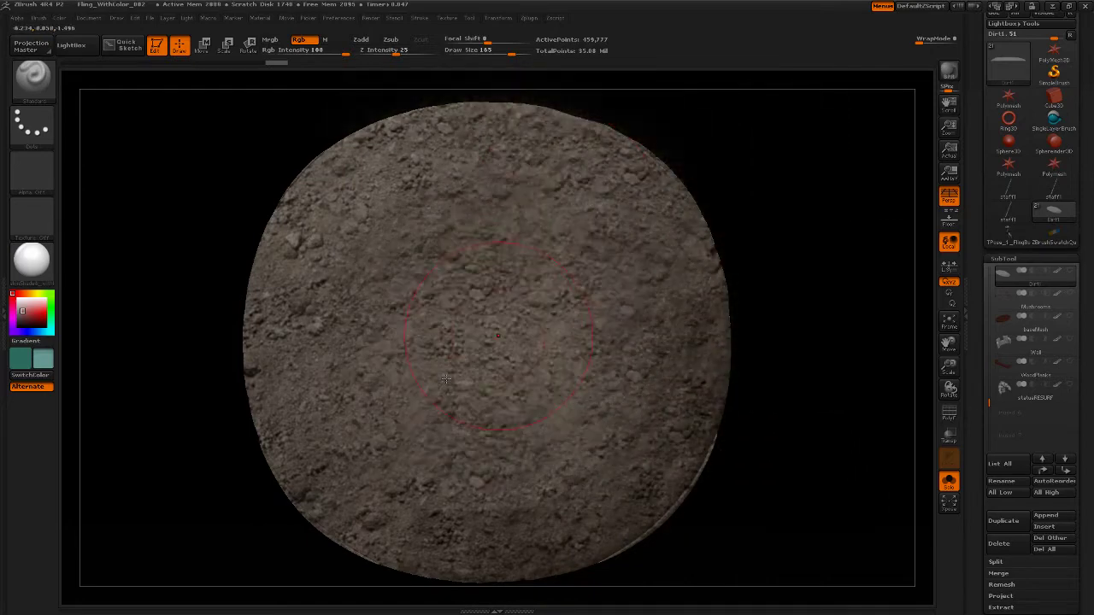
- Paint the dirt texture over the base's surface and rim from tilted angles, and reopen Spotlight for editing
mouse_move(757, 482)
left_mouse_down()
mouse_move(769, 423)
mouse_move(762, 455)
left_mouse_up()
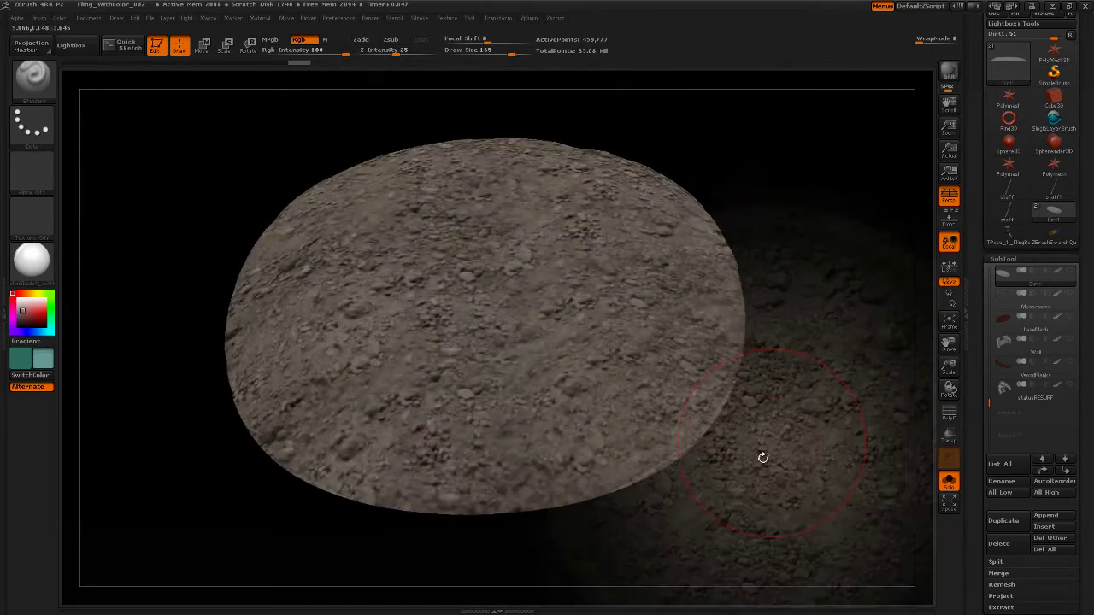
left_click_drag(755, 520, 722, 499)
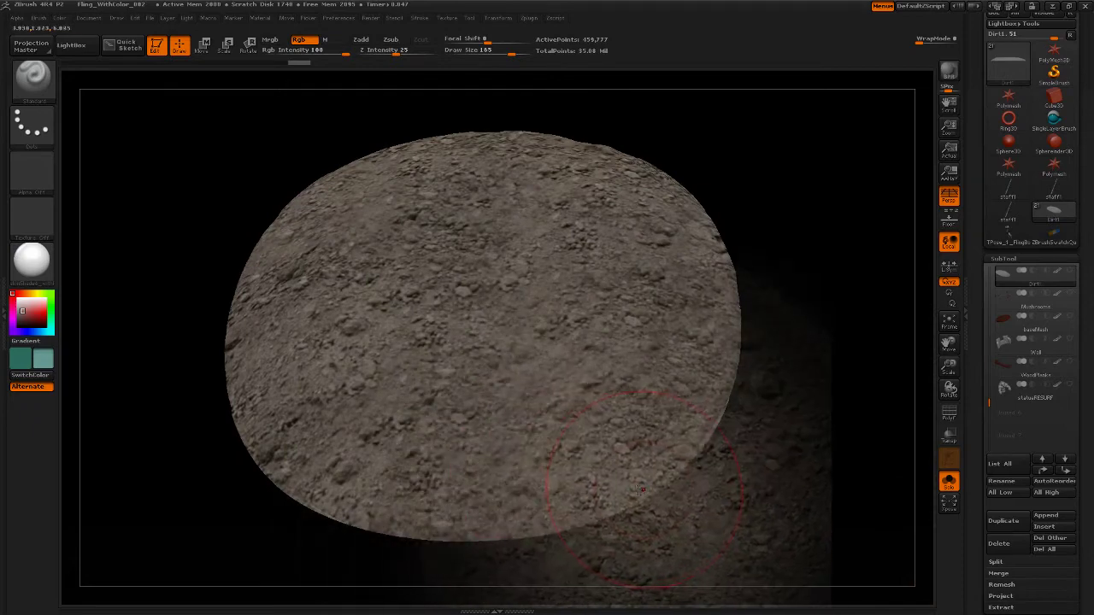
mouse_move(478, 538)
left_mouse_down()
mouse_move(411, 474)
mouse_move(813, 358)
mouse_move(774, 443)
mouse_move(735, 403)
mouse_move(735, 436)
mouse_move(747, 418)
mouse_move(736, 411)
mouse_move(766, 426)
left_mouse_up()
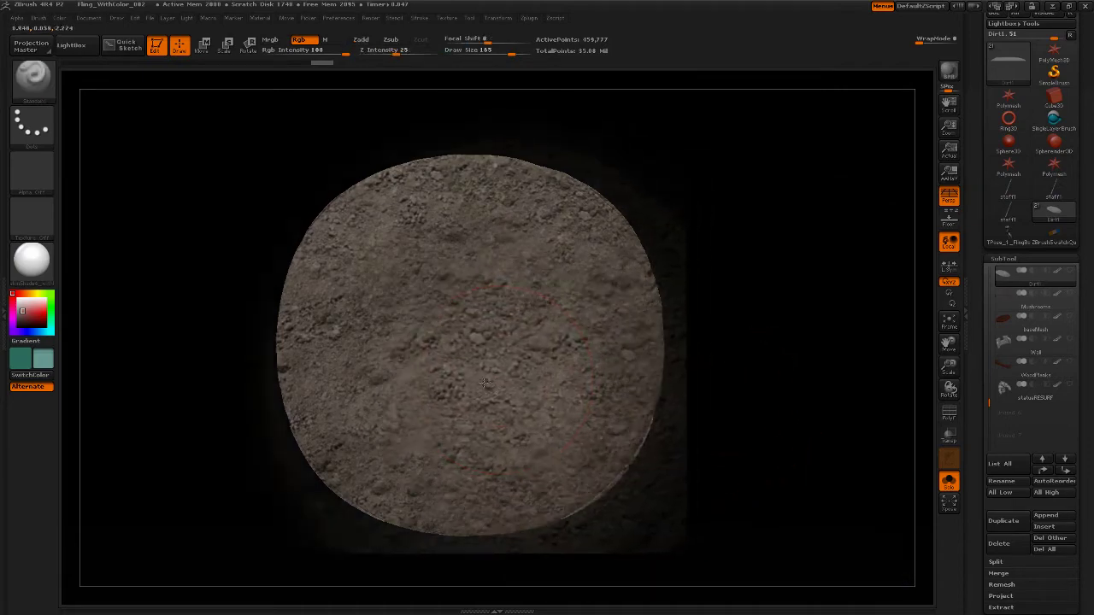
key("shift+z")
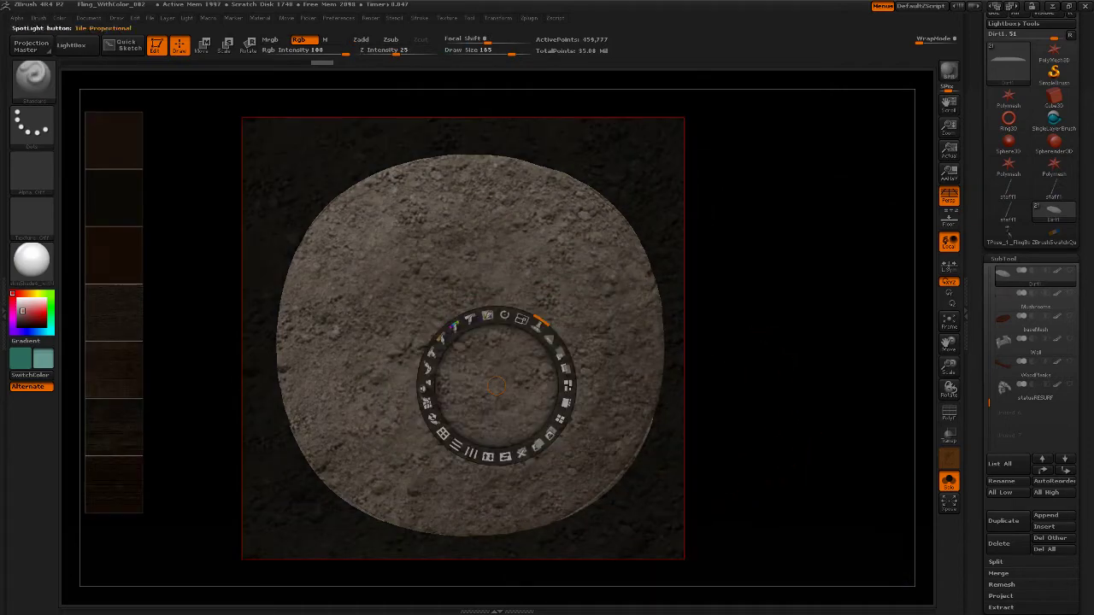
- Scale the dirt texture down, move it off the disc, and rearrange all Spotlight textures with Tile Unified
left_click(126, 202)
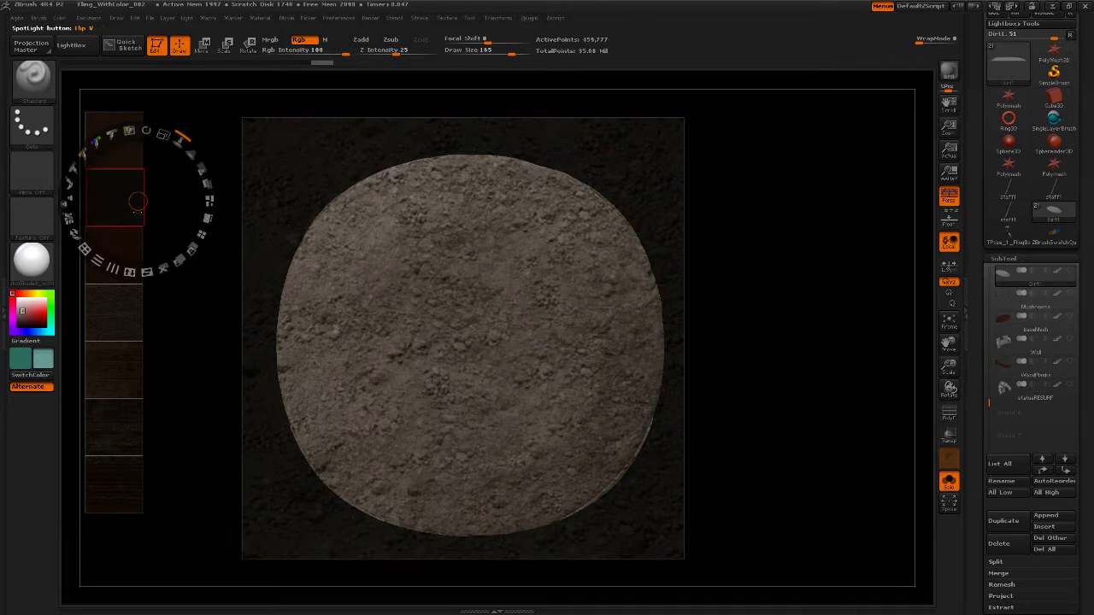
left_click_drag(119, 205, 750, 316)
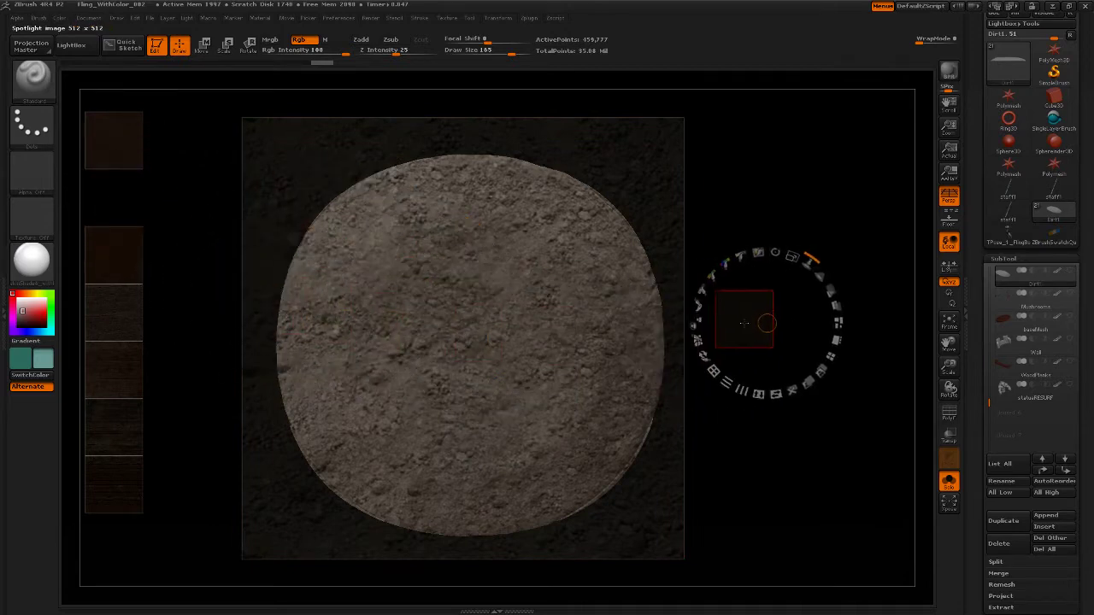
left_click(567, 317)
left_click_drag(567, 317, 523, 291)
left_click_drag(556, 245, 238, 155)
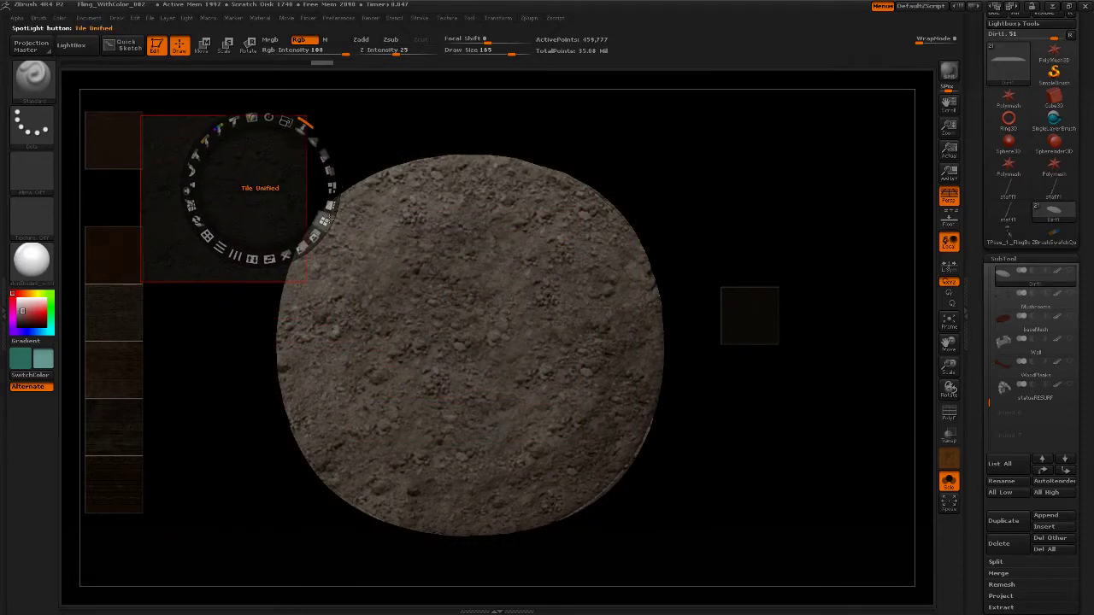
left_click(324, 221)
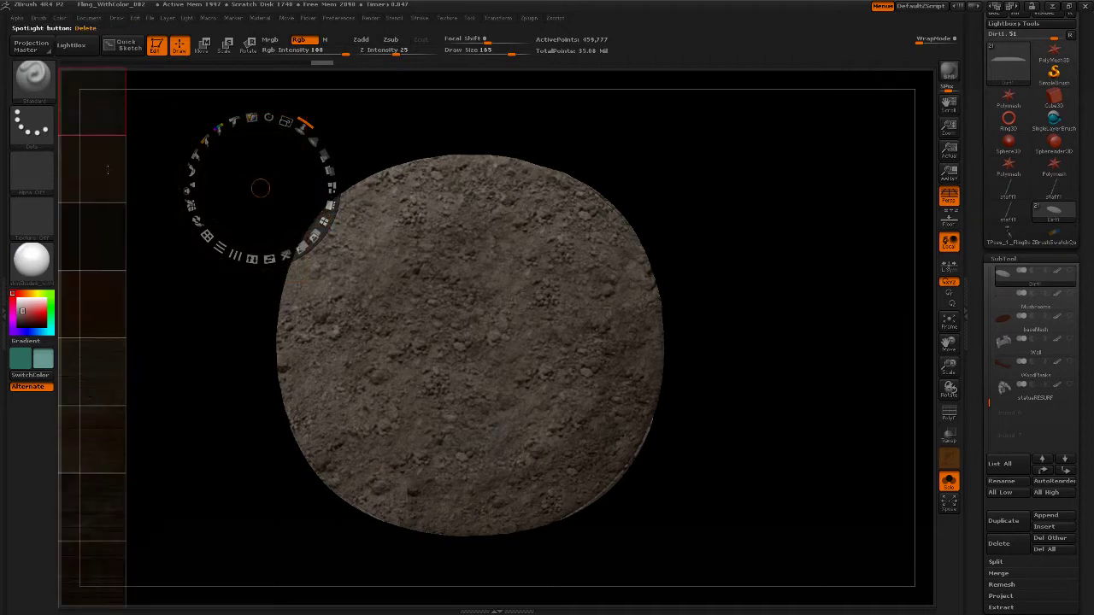
- Pull the pinkish leather texture aside, and bring the wood plank texture over the disc and enlarge it
left_click_drag(107, 170, 156, 138)
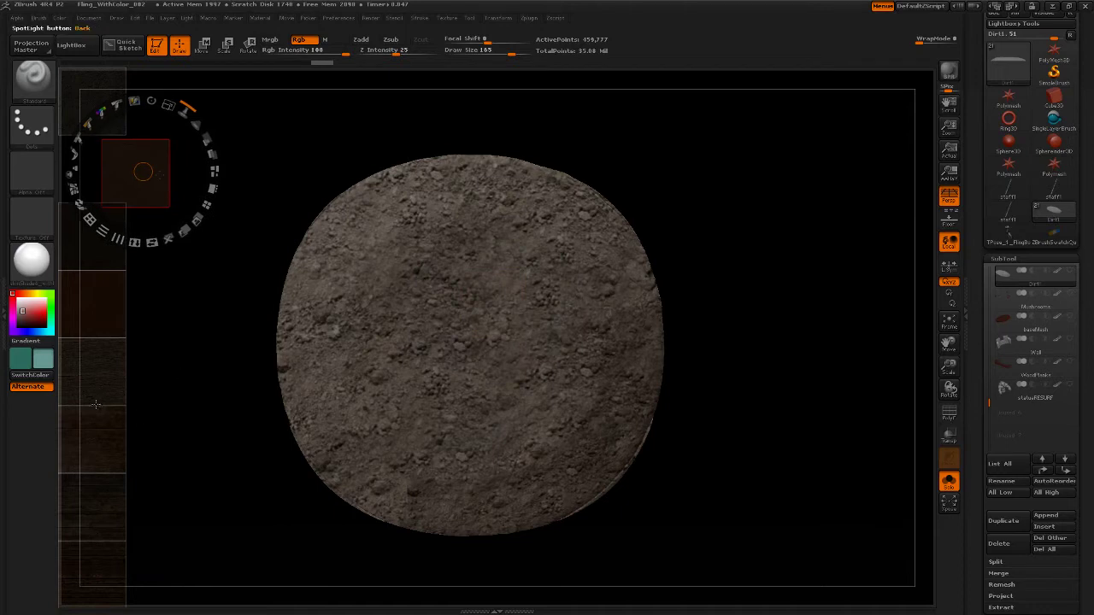
left_click(111, 376)
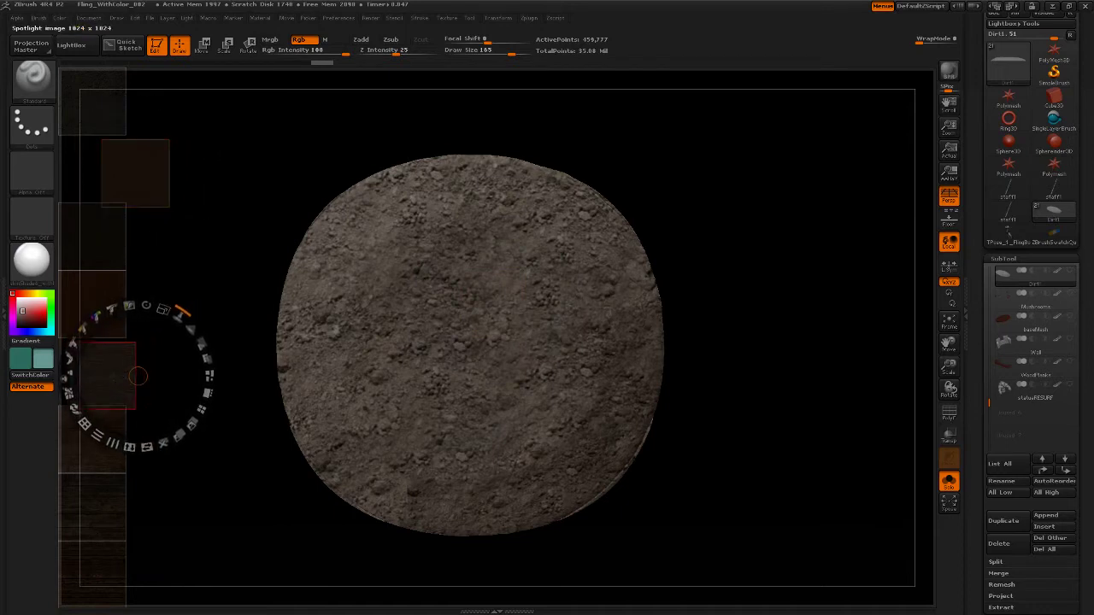
left_click_drag(117, 387, 469, 357)
left_click_drag(517, 282, 597, 298)
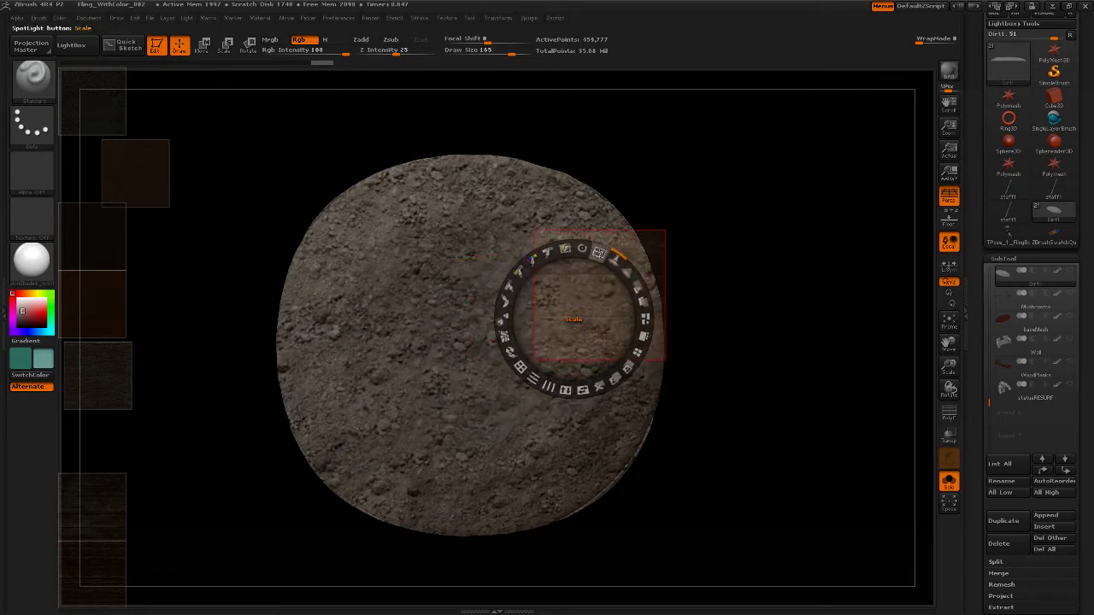
left_click_drag(599, 253, 525, 364)
left_click_drag(536, 286, 567, 308)
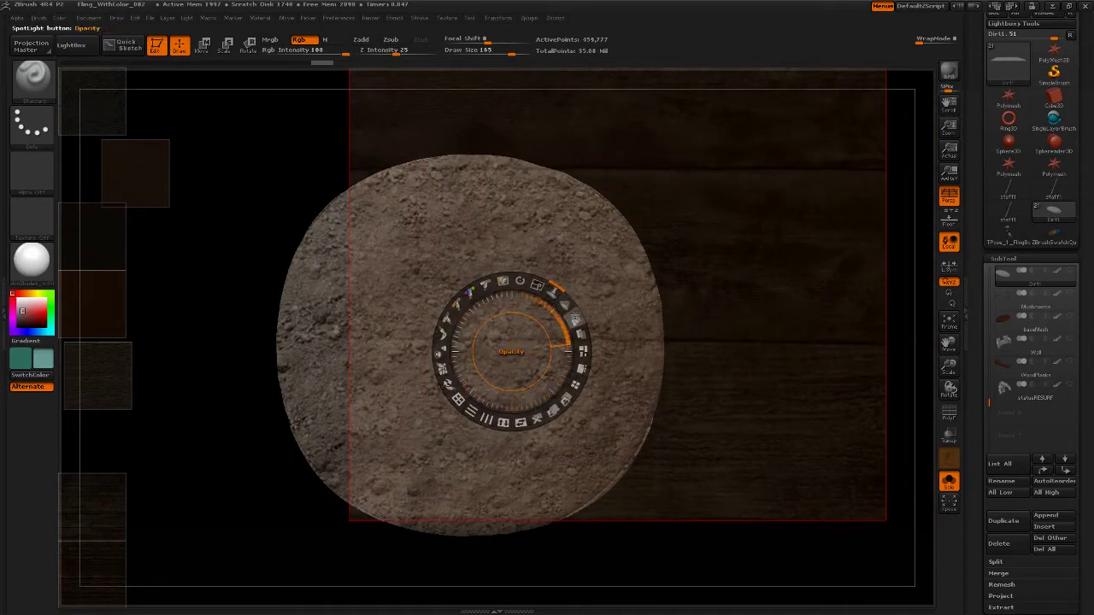
- Raise the Spotlight opacity to full and tile the wood texture into a repeated pattern of narrower planks
left_click_drag(578, 319, 559, 409)
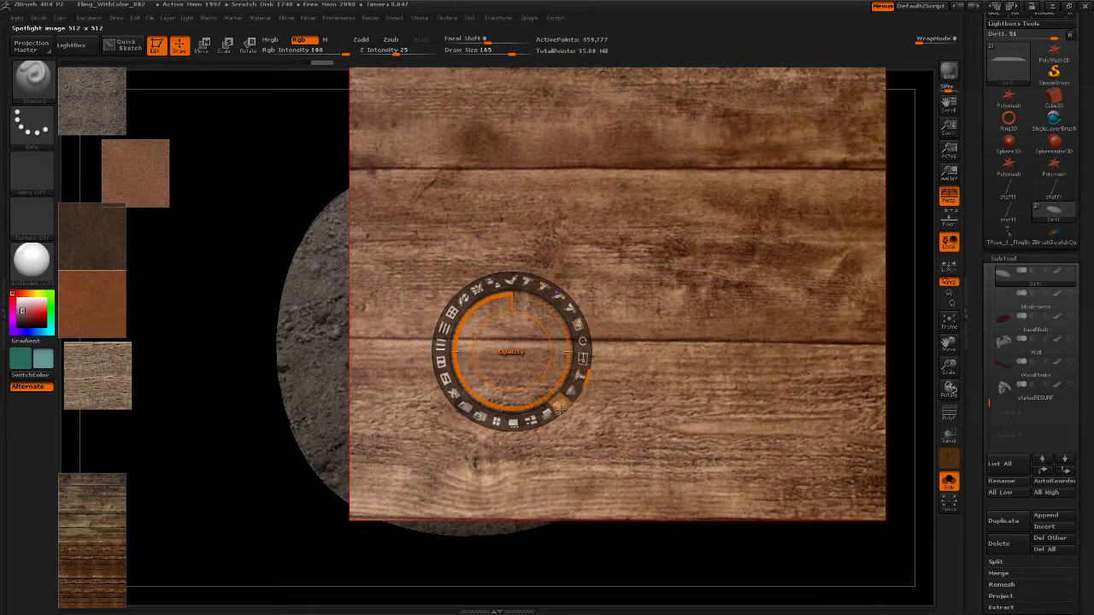
mouse_move(507, 373)
left_mouse_down()
mouse_move(555, 327)
mouse_move(506, 362)
left_mouse_up()
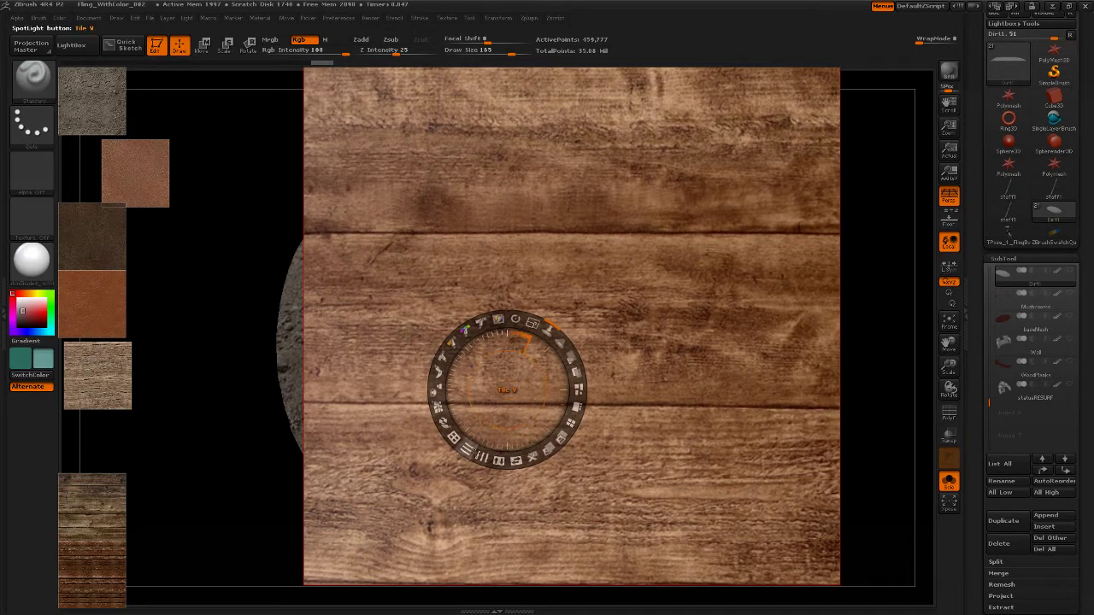
left_click_drag(466, 446, 510, 349)
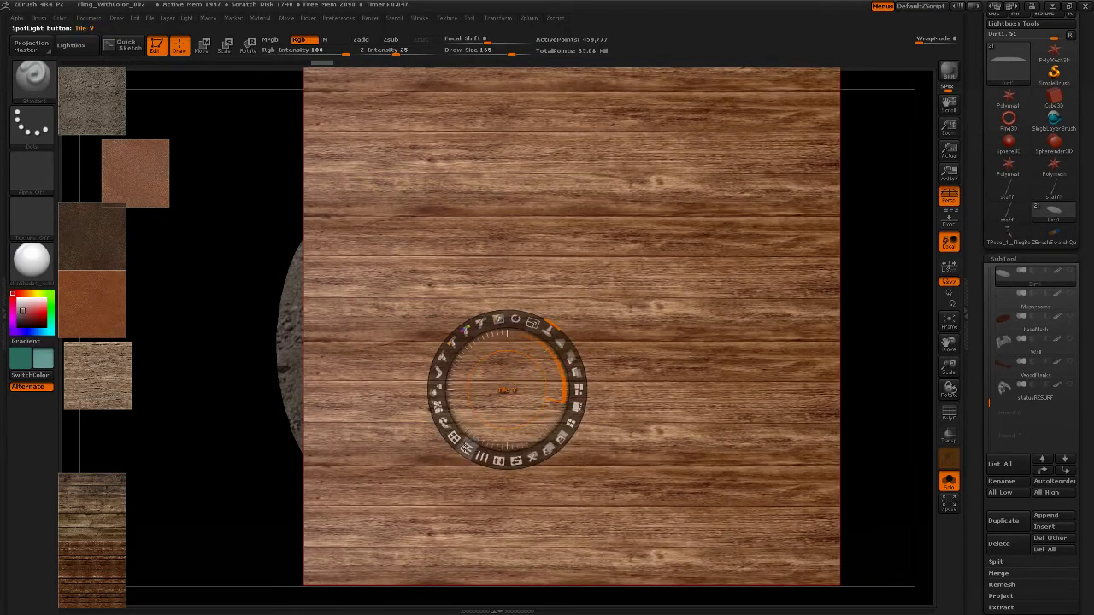
mouse_move(467, 449)
left_mouse_down()
mouse_move(453, 436)
mouse_move(472, 452)
mouse_move(460, 460)
mouse_move(471, 432)
left_mouse_up()
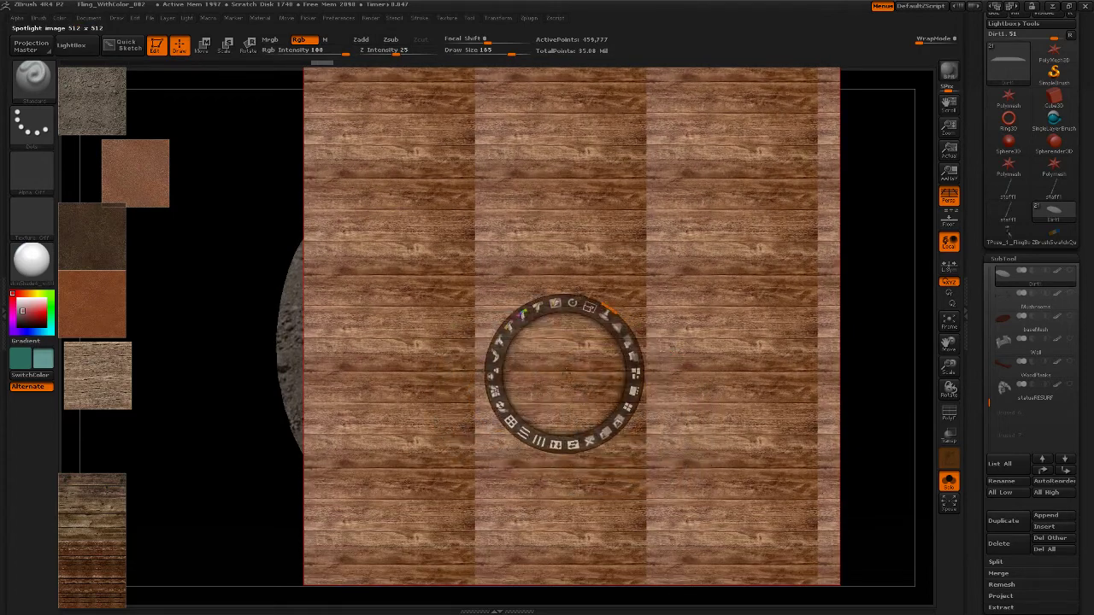
- Move the tiled wood texture over the right half of the disc and lower the Spotlight opacity
left_click_drag(606, 358, 735, 389)
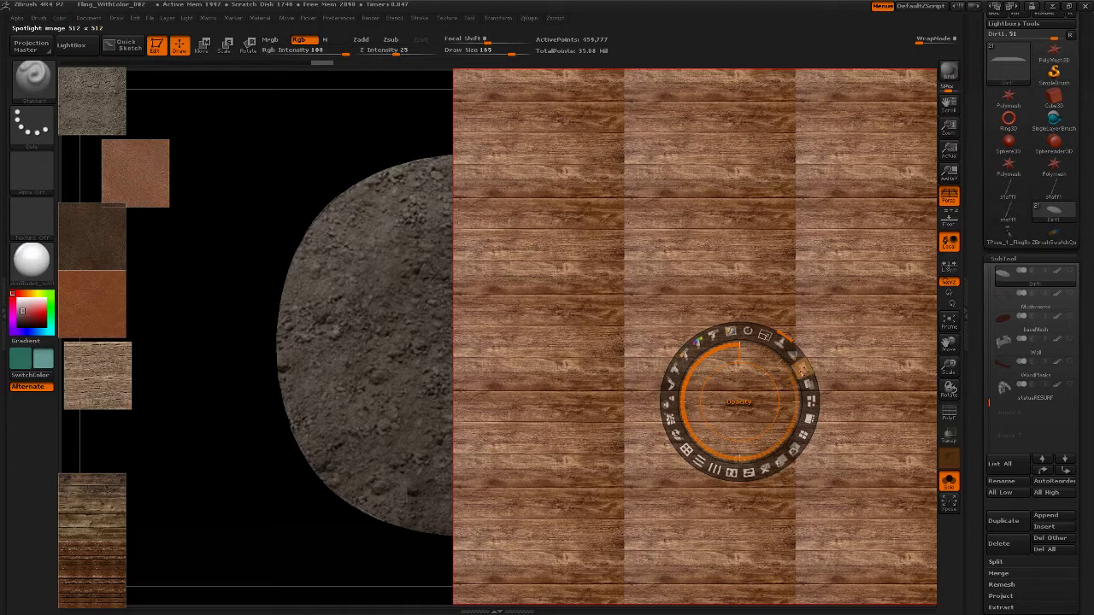
left_click_drag(802, 369, 734, 331)
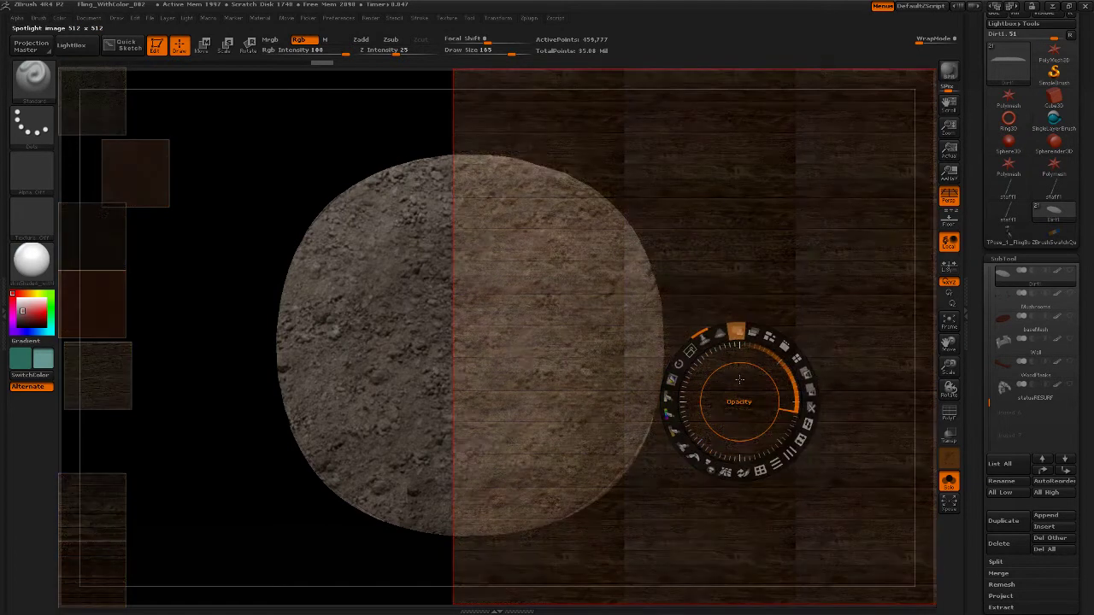
left_click_drag(739, 380, 742, 377)
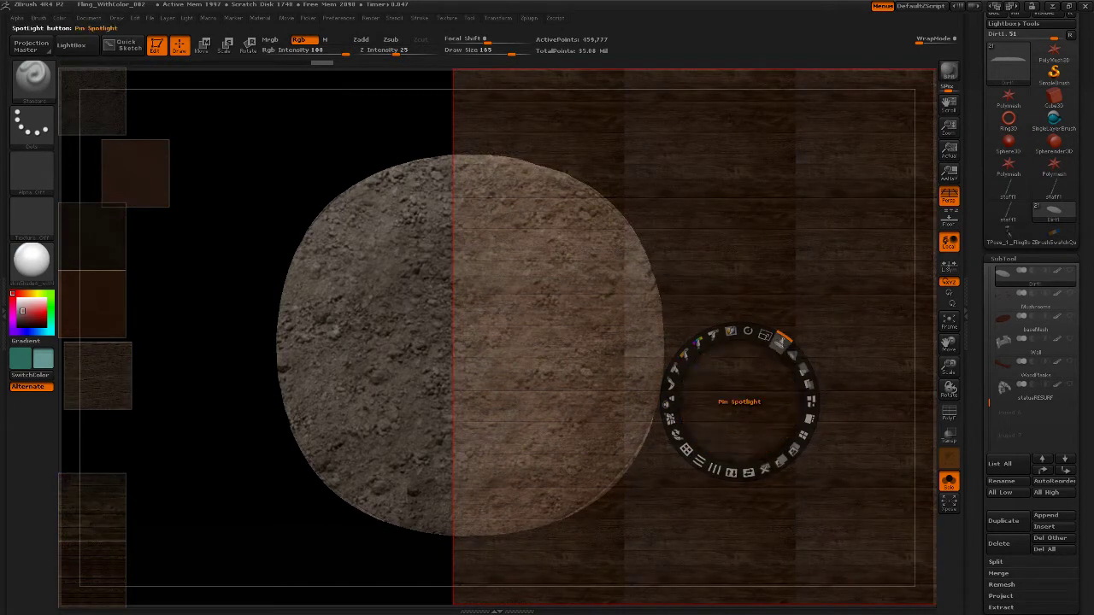
- Turn off Pin Spotlight, leave Spotlight editing and set the brush Draw Size to 86
left_click(779, 340)
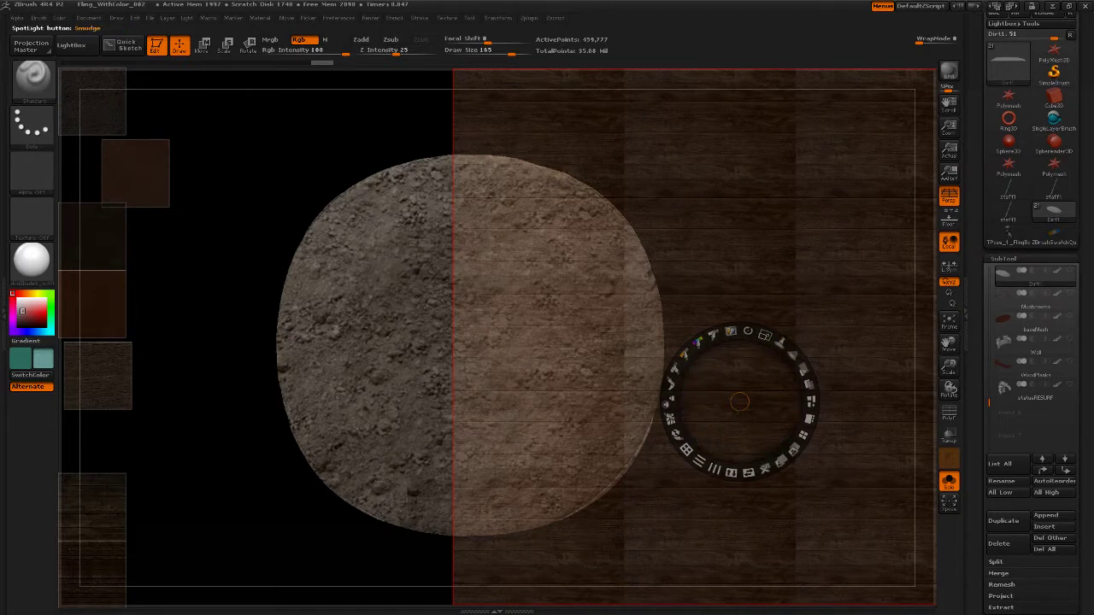
key("z")
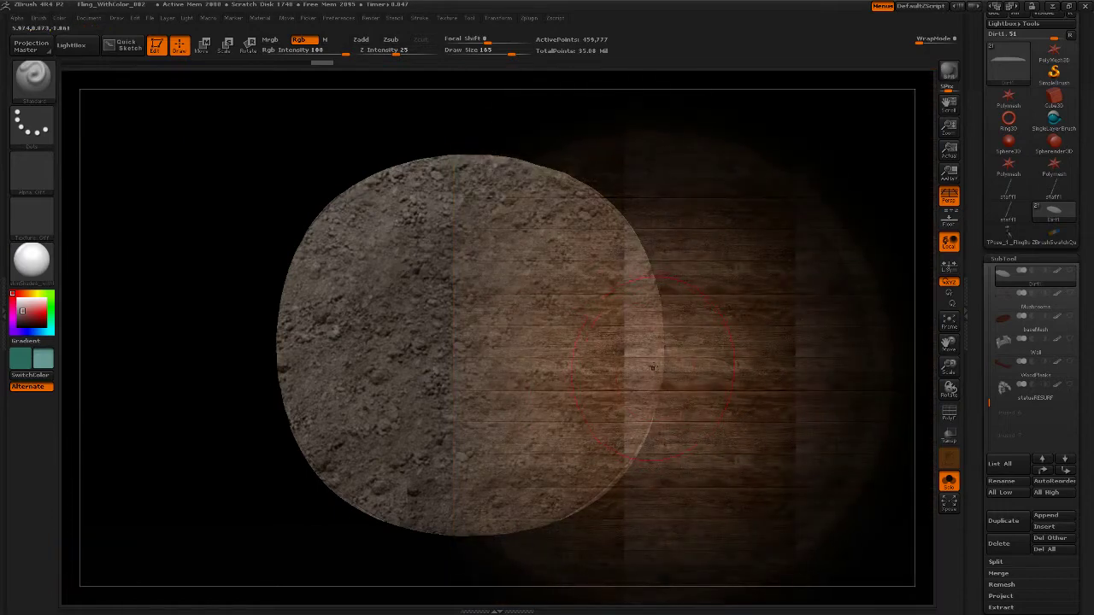
key("s")
left_click_drag(652, 368, 649, 364)
key("s")
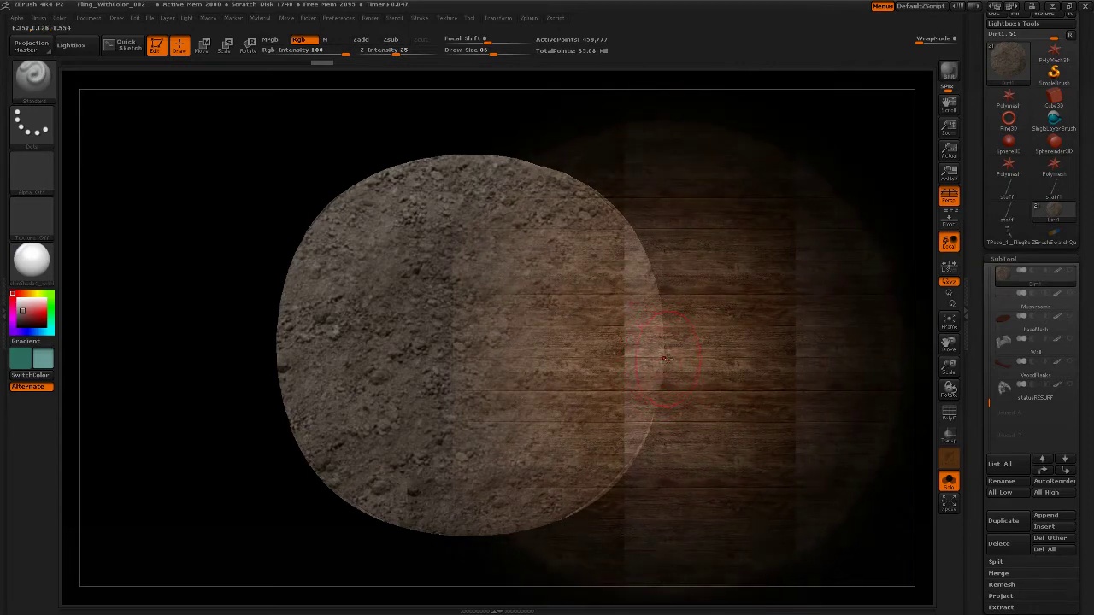
- Reduce the Spotlight Radius and shift the wood texture slightly farther to the right over the disc
key("shift+z")
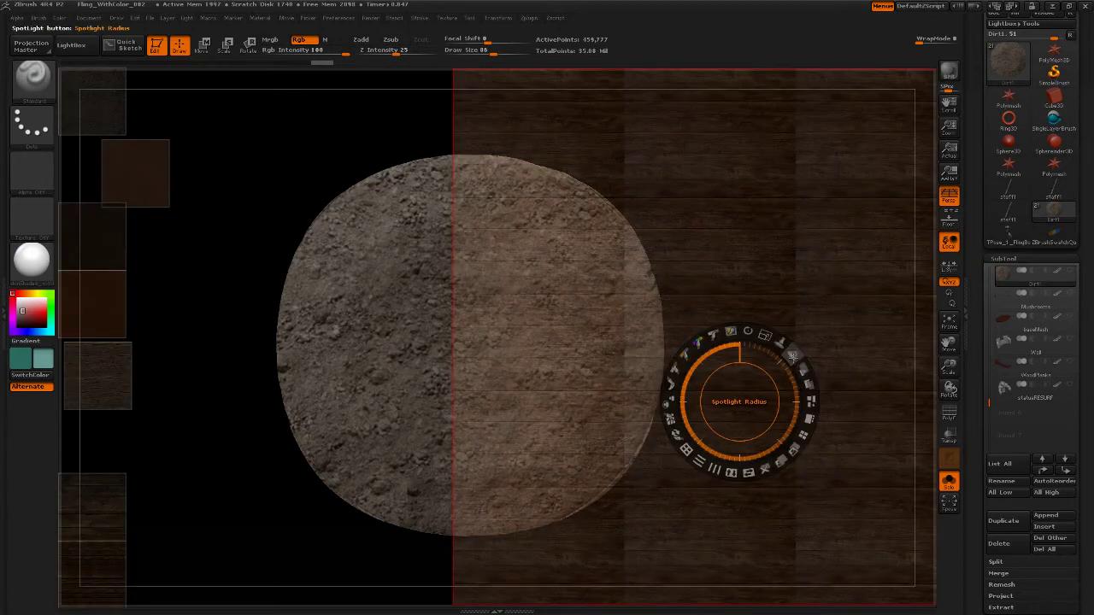
left_click_drag(792, 355, 738, 402)
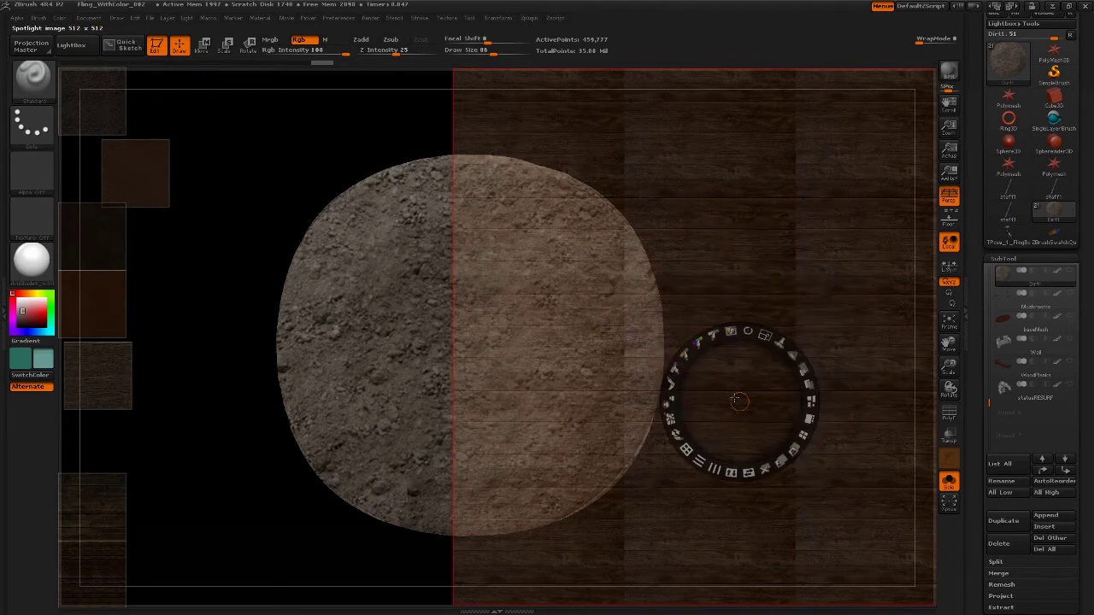
key("z")
left_click_drag(741, 389, 786, 394)
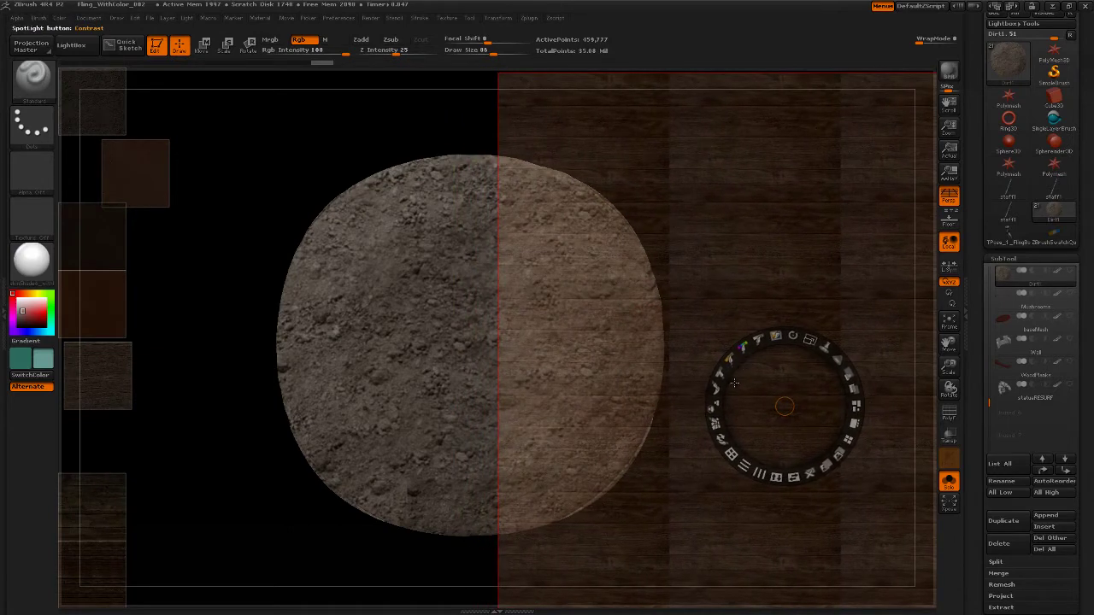
key("z")
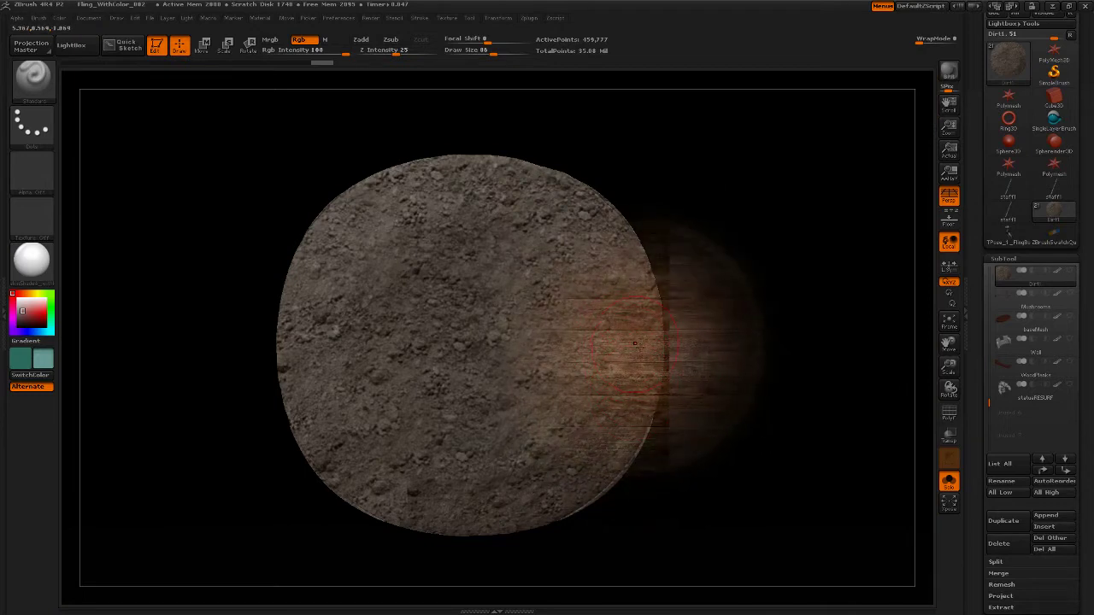
- Paint the wood texture along the disc's right edge, reducing the Draw Size to 19 for the boundary with the dirt
left_click_drag(651, 343, 659, 357)
mouse_move(641, 257)
left_mouse_down()
mouse_move(647, 274)
mouse_move(610, 275)
mouse_move(625, 282)
mouse_move(599, 368)
left_mouse_up()
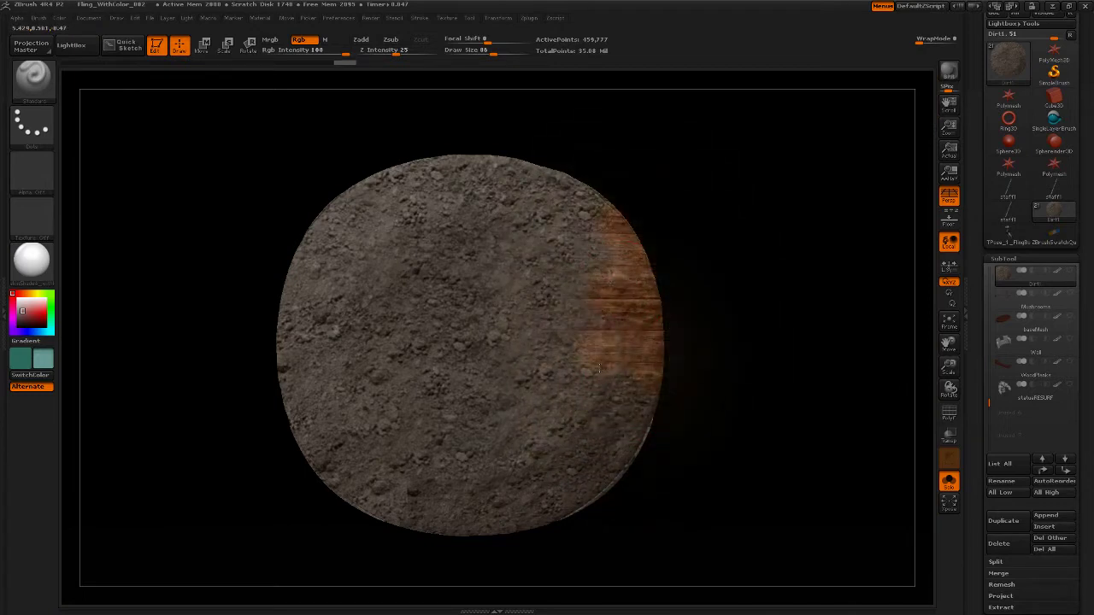
left_click_drag(649, 421, 603, 468)
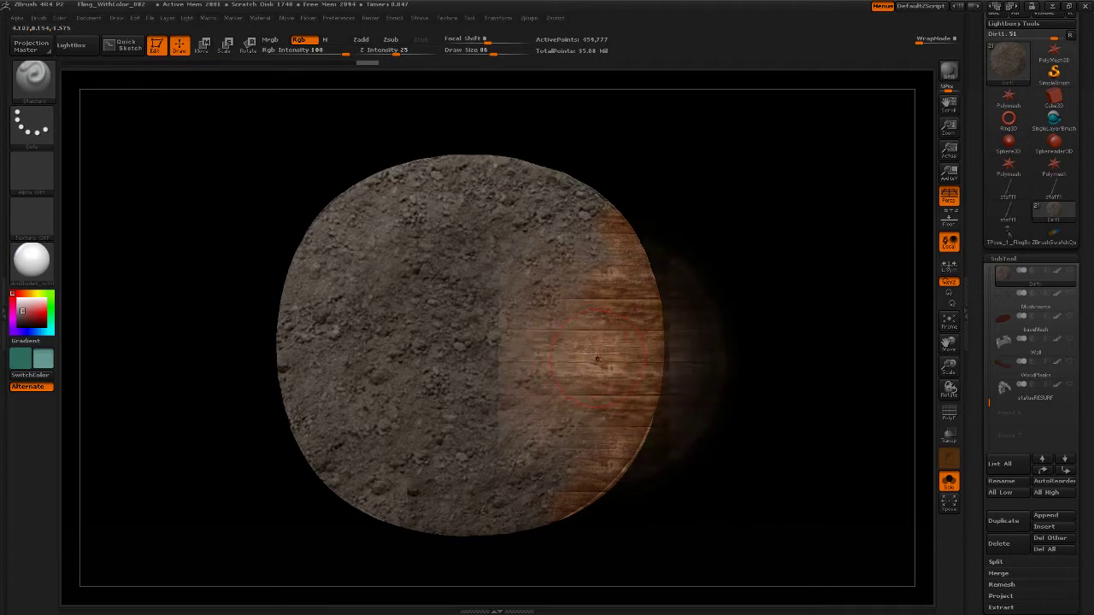
key("s")
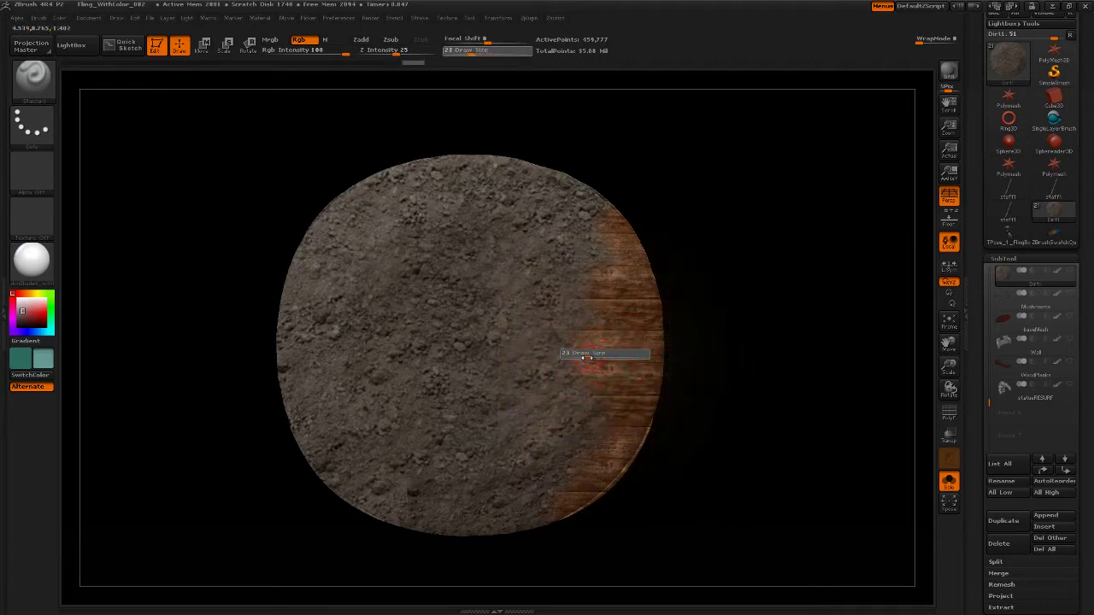
left_click_drag(585, 357, 584, 351)
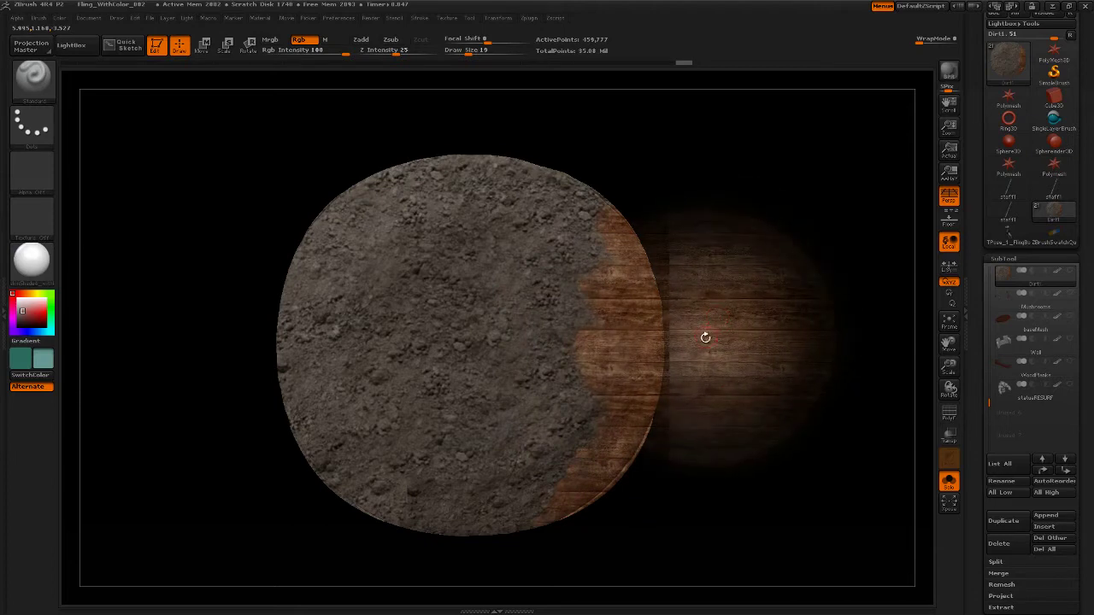
- Turn Spotlight off and show the whole figure standing on the base in a BPR render
key("shift+z")
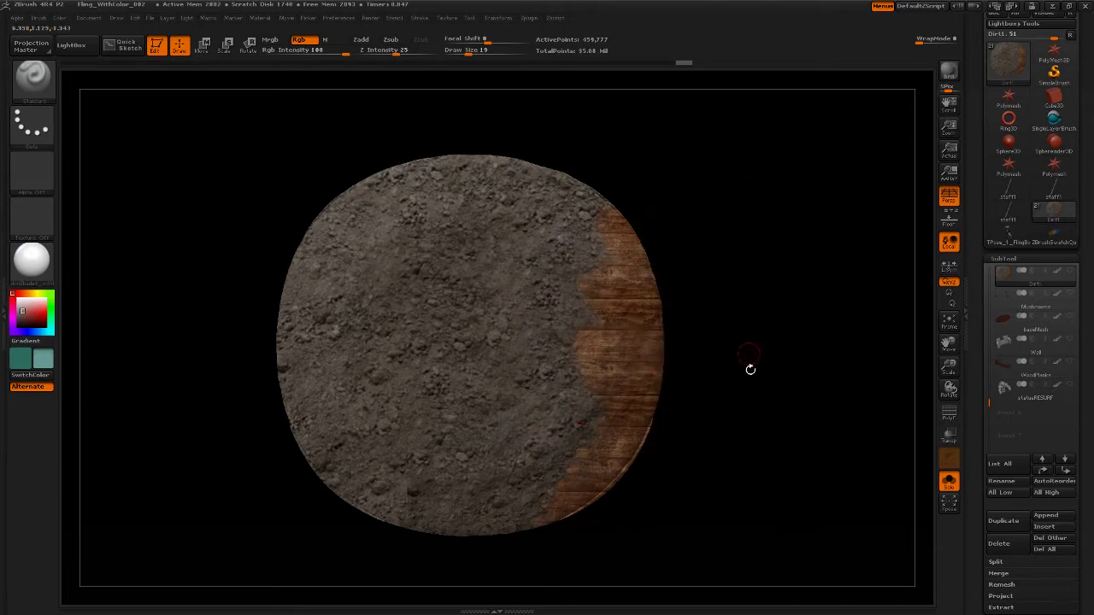
left_click_drag(750, 369, 812, 444)
left_click(948, 483)
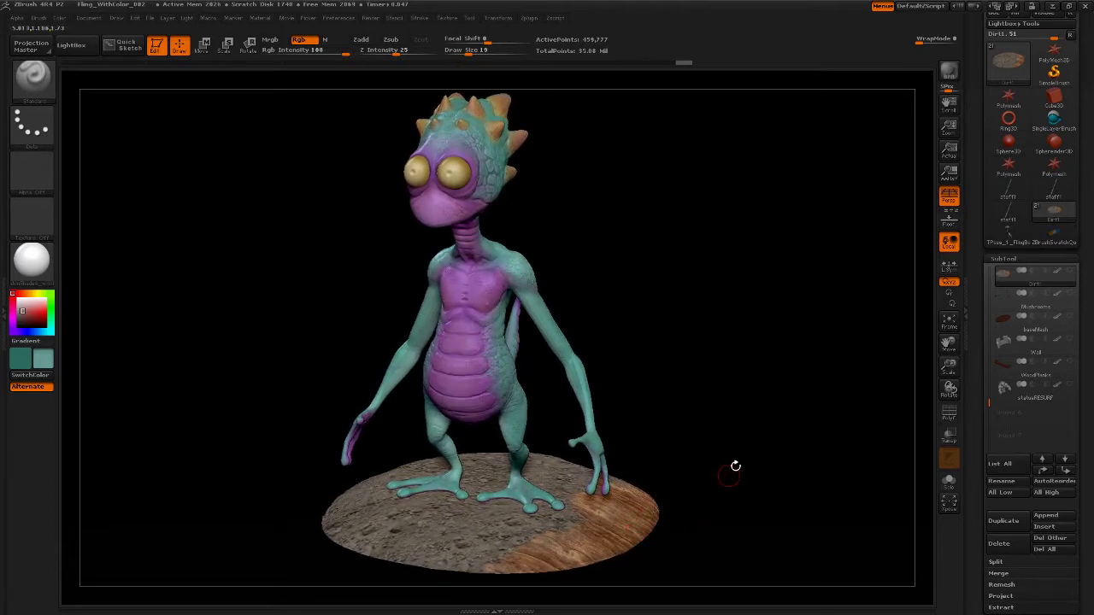
key("shift")
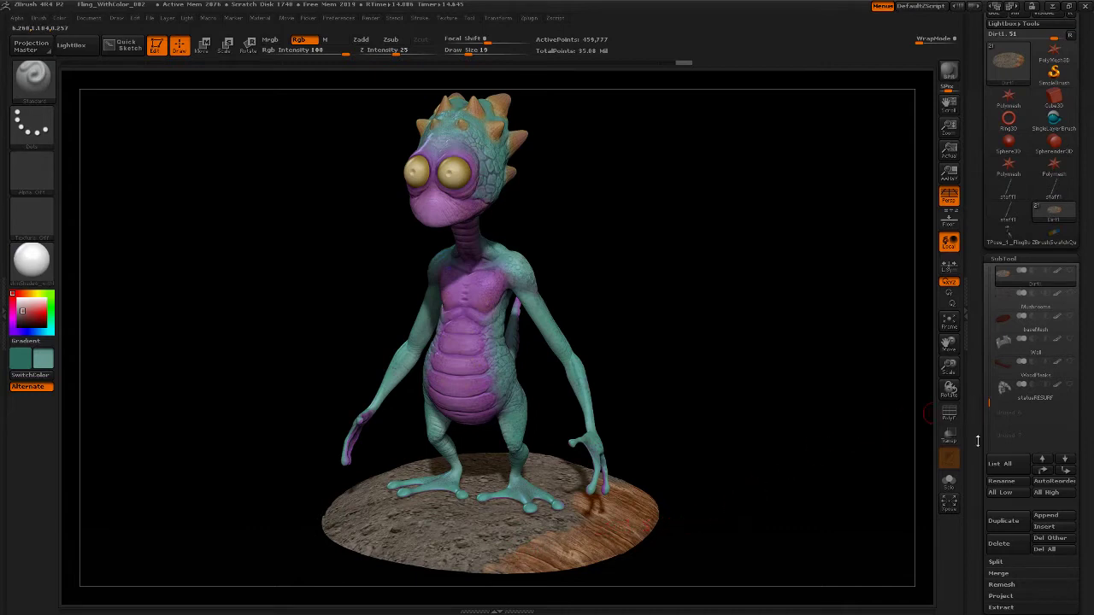
- Create a new texture map for the base from its polypaint
left_click_drag(978, 441, 1010, 319)
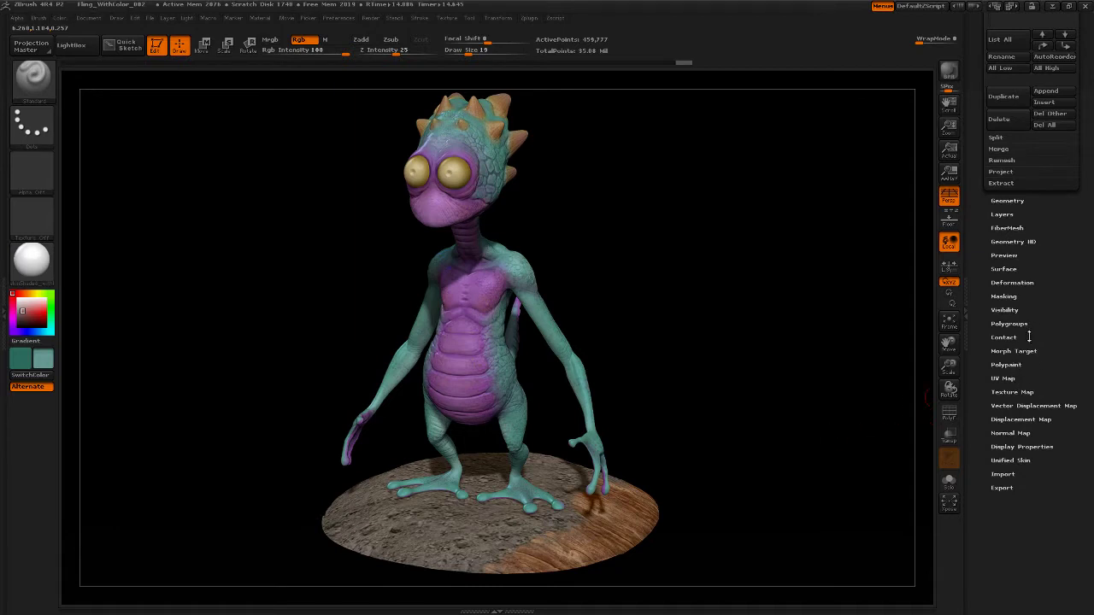
left_click(1025, 391)
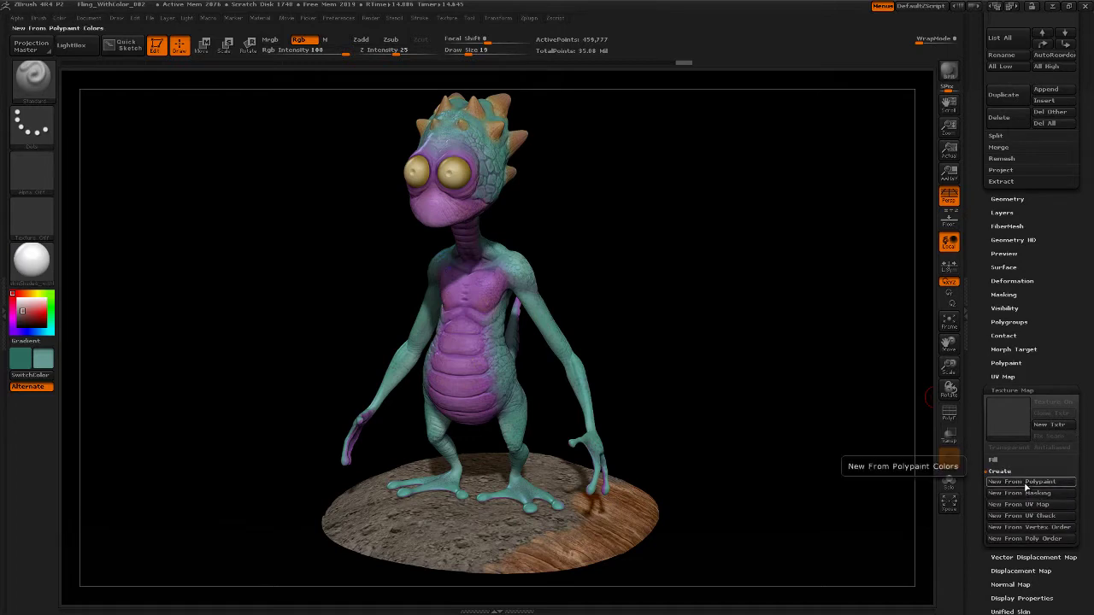
left_click(1028, 483)
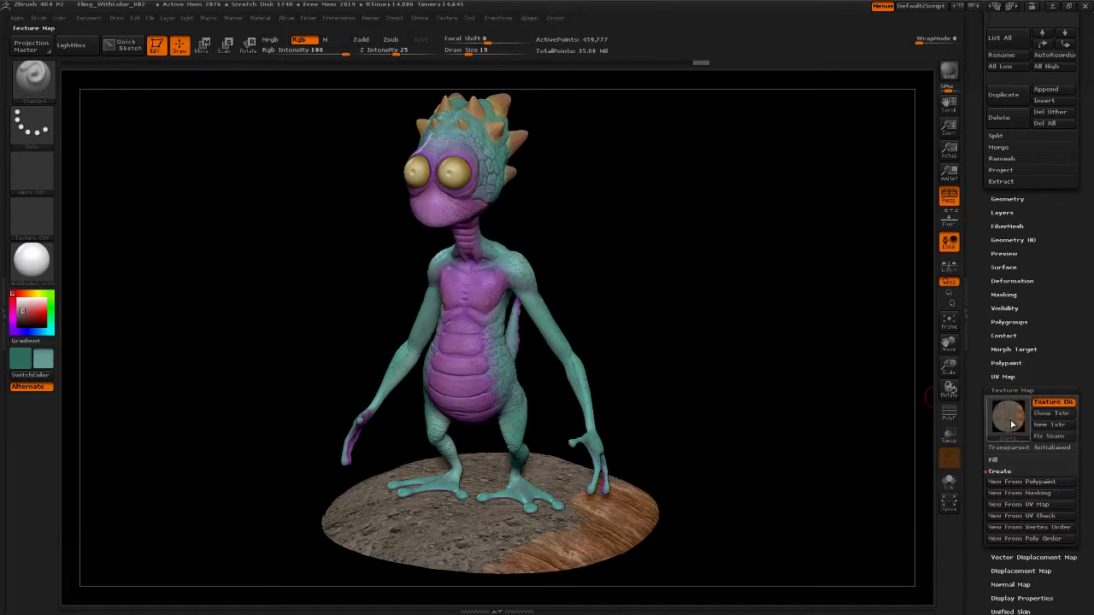
- Check the Texture palette's list of available textures, and return to the subtool list
mouse_move(1013, 425)
scroll(991, 385, "up", 15)
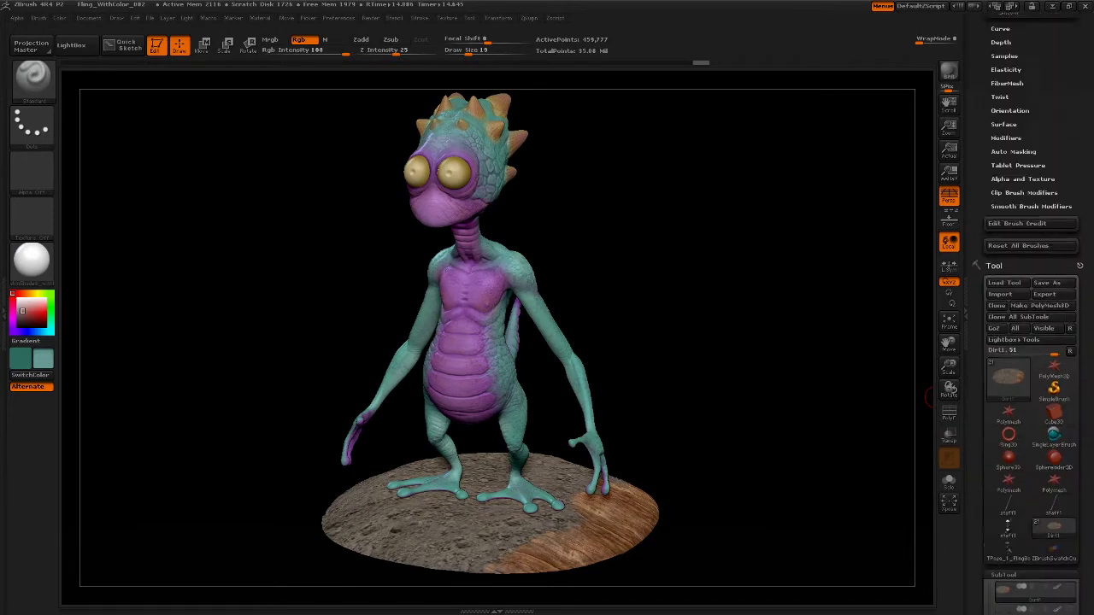
scroll(995, 269, "up", 7)
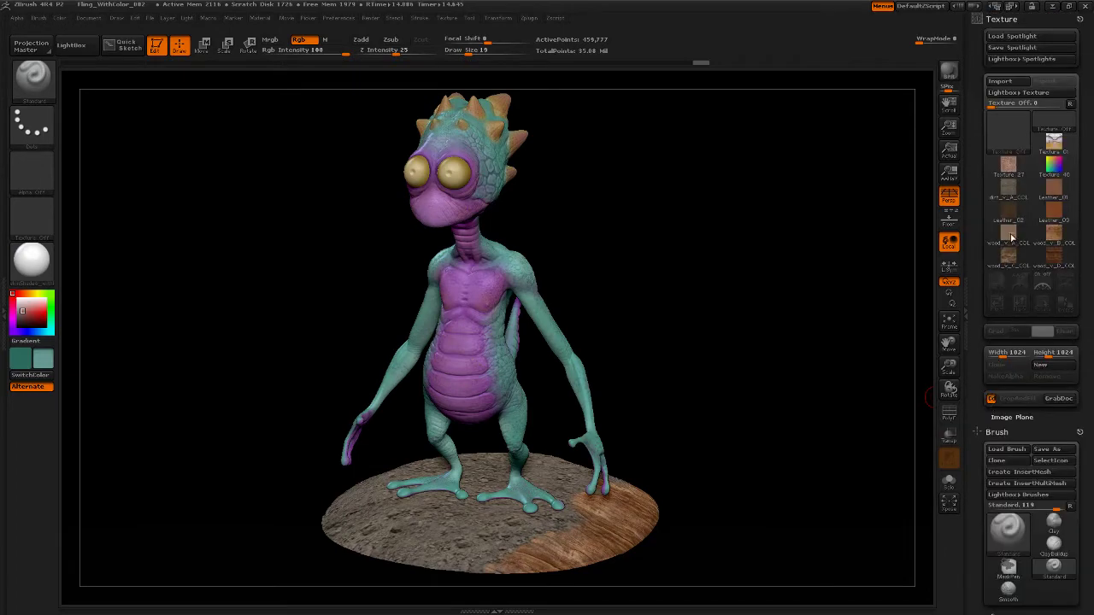
left_click(1011, 141)
scroll(984, 395, "down", 8)
scroll(984, 395, "down", 10)
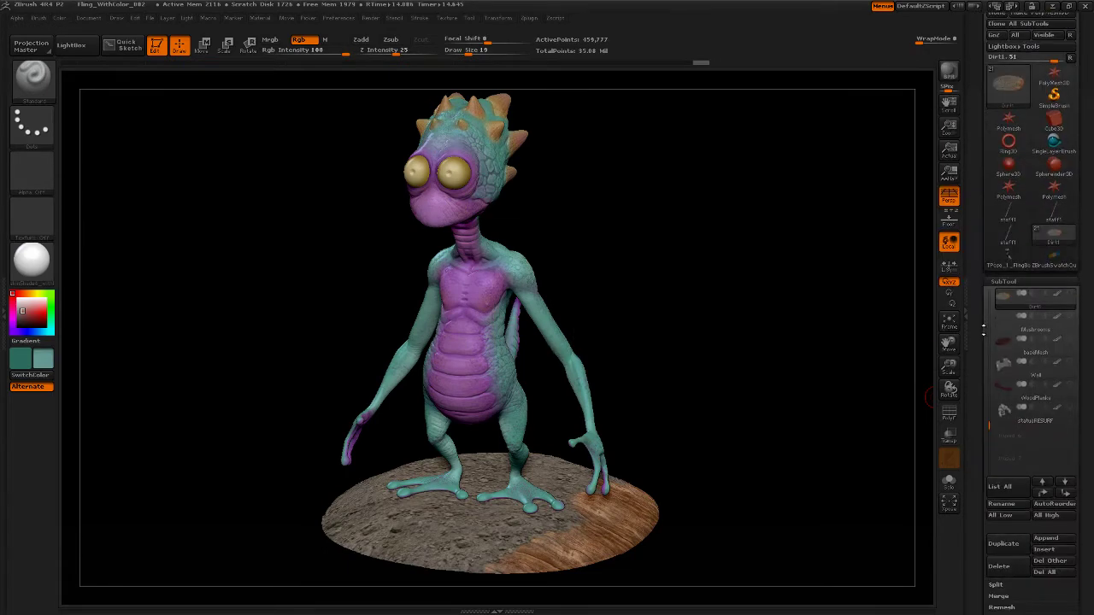
- Clone the base's texture map, add the clone to Spotlight, and place it fully opaque on the right side of the figure
scroll(980, 458, "down", 10)
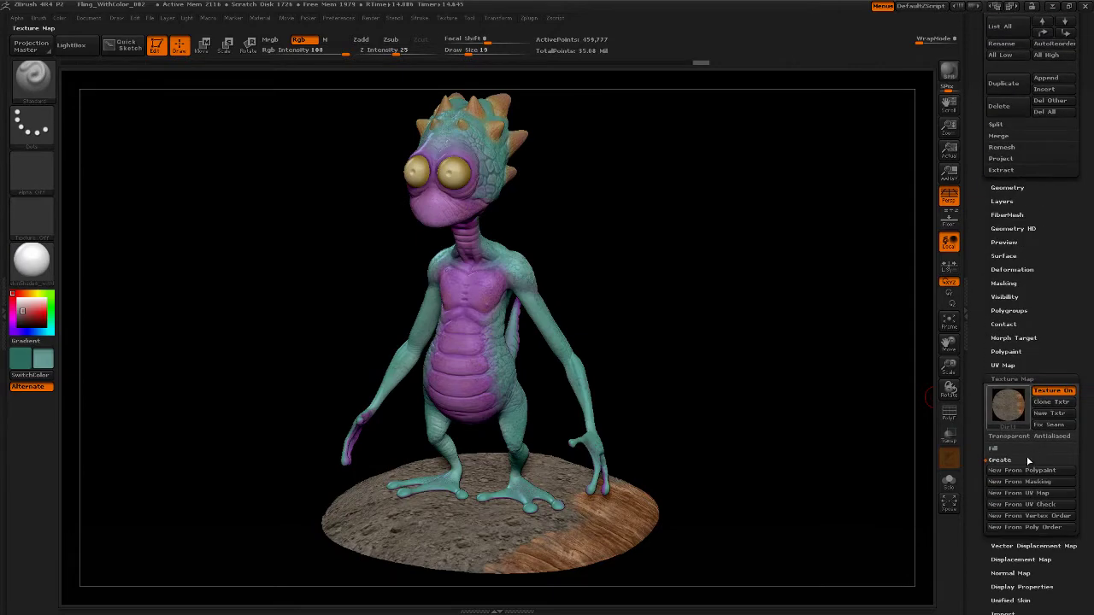
left_click(1053, 403)
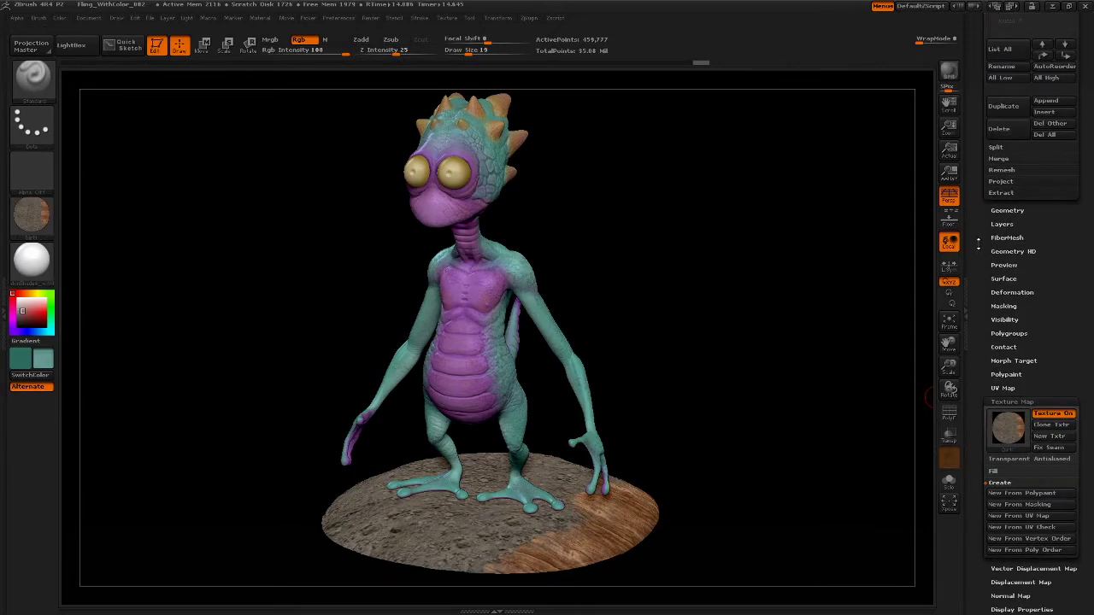
scroll(977, 242, "up", 20)
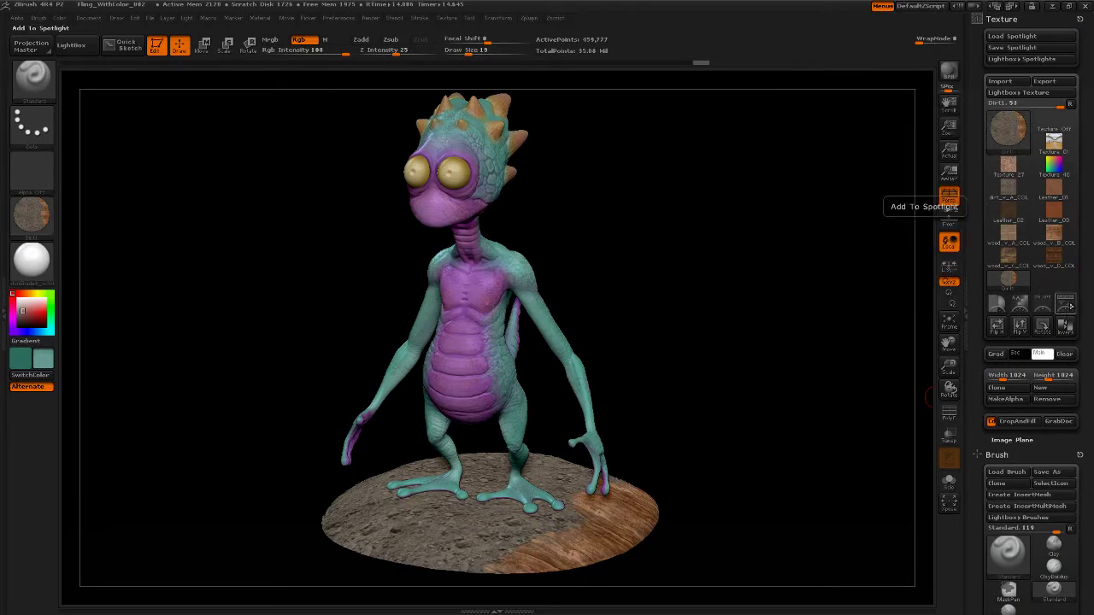
left_click(1066, 305)
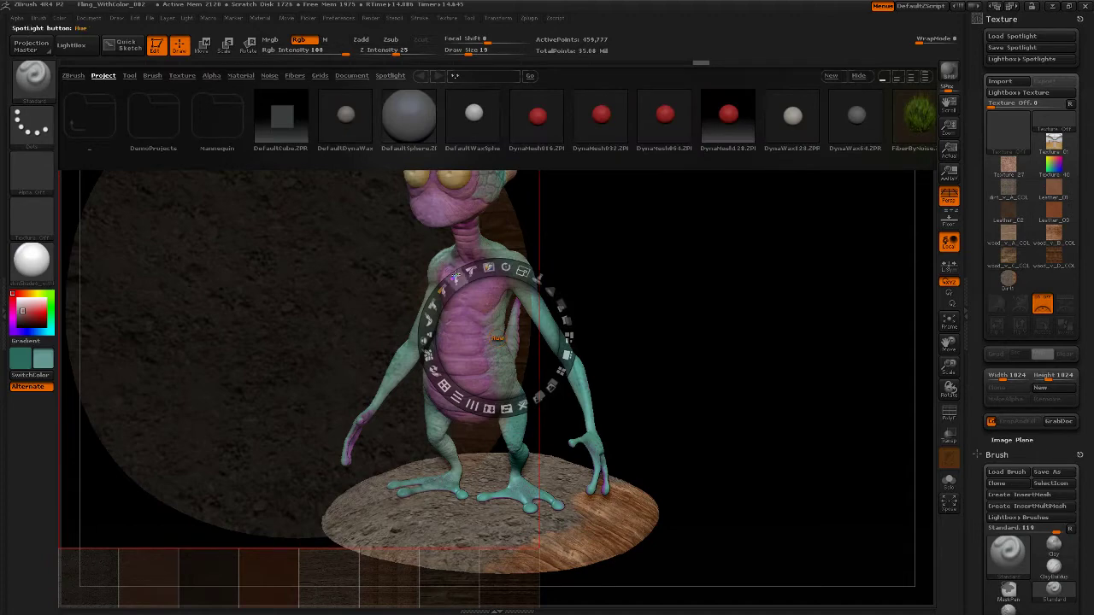
left_click_drag(333, 320, 717, 342)
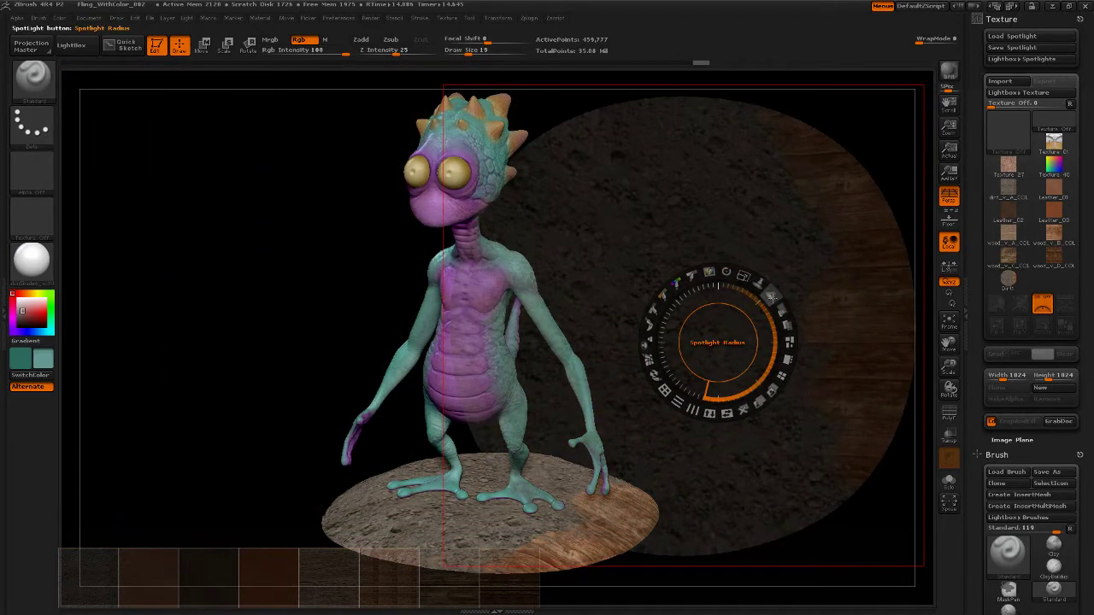
left_click_drag(778, 309, 717, 340)
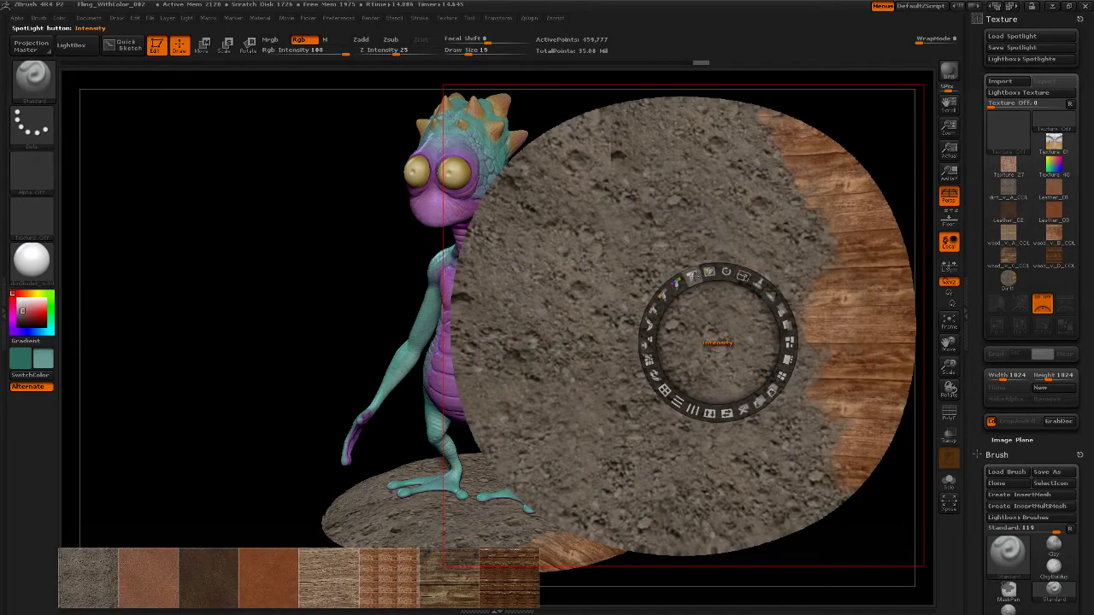
- Darken the dirt-and-wood image with Spotlight's Intensity control and turn Spotlight off
mouse_move(691, 273)
left_click_drag(691, 281, 674, 287)
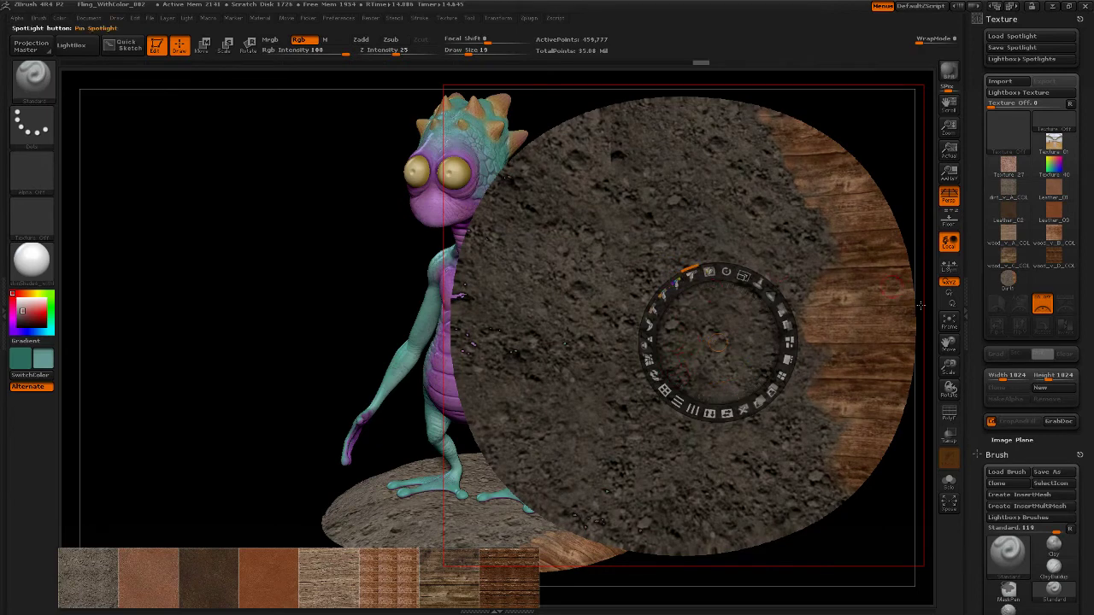
left_click_drag(352, 330, 303, 315)
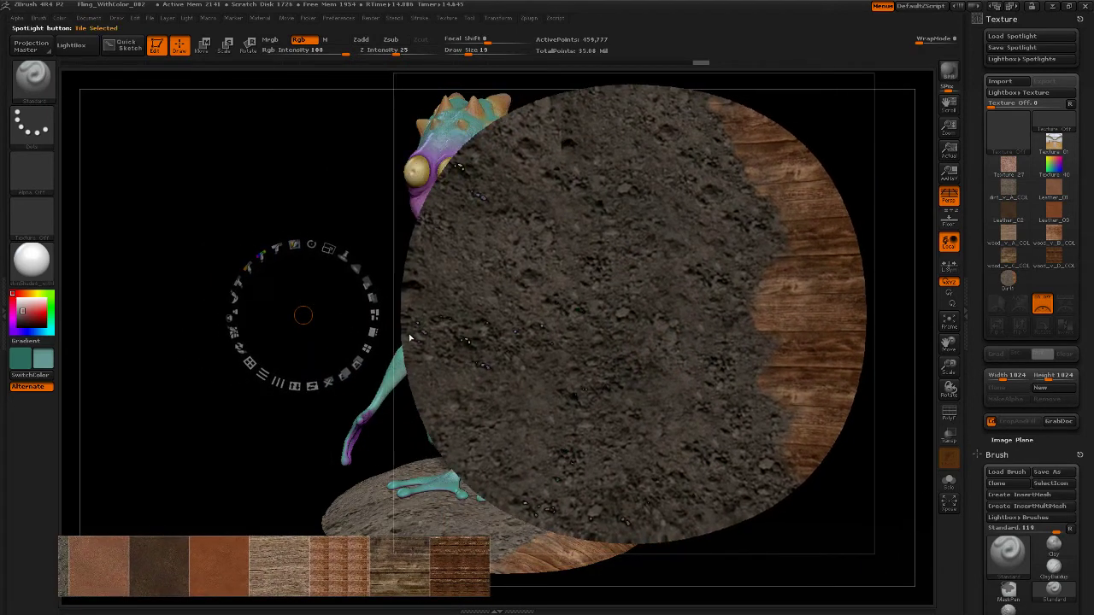
key("shift+z")
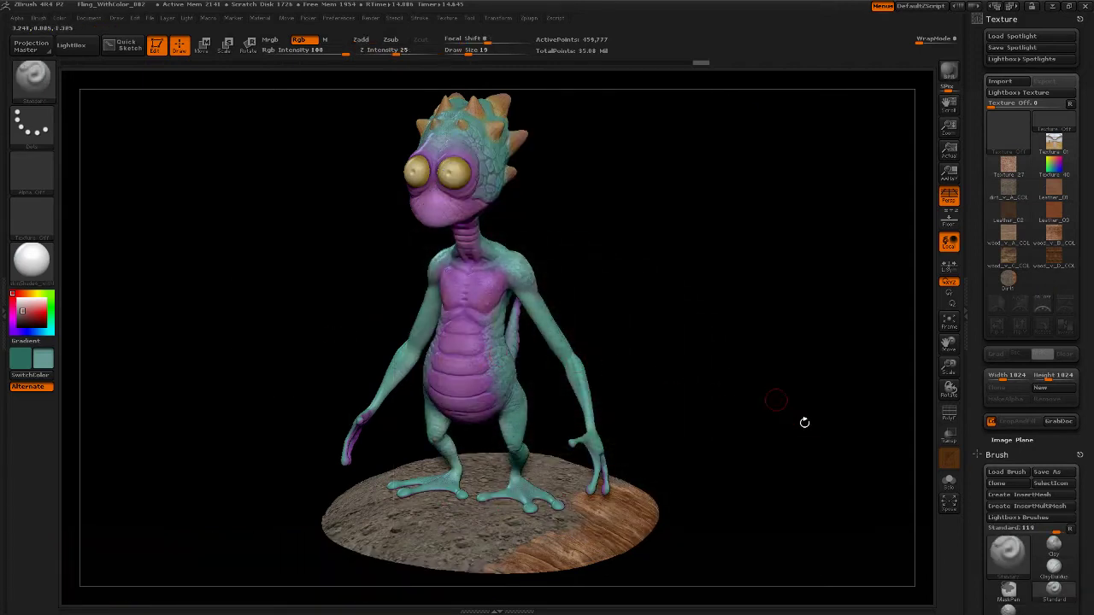
- Assign the edited Dirt1 texture from the texture palette as the base's texture map
mouse_move(1008, 285)
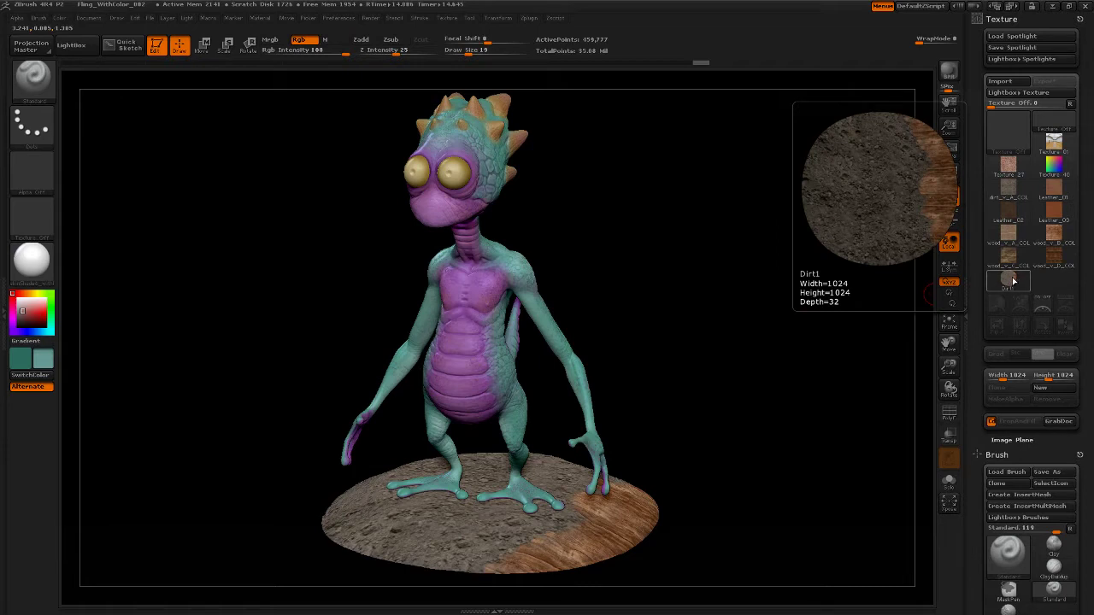
left_click(1012, 280)
mouse_move(995, 244)
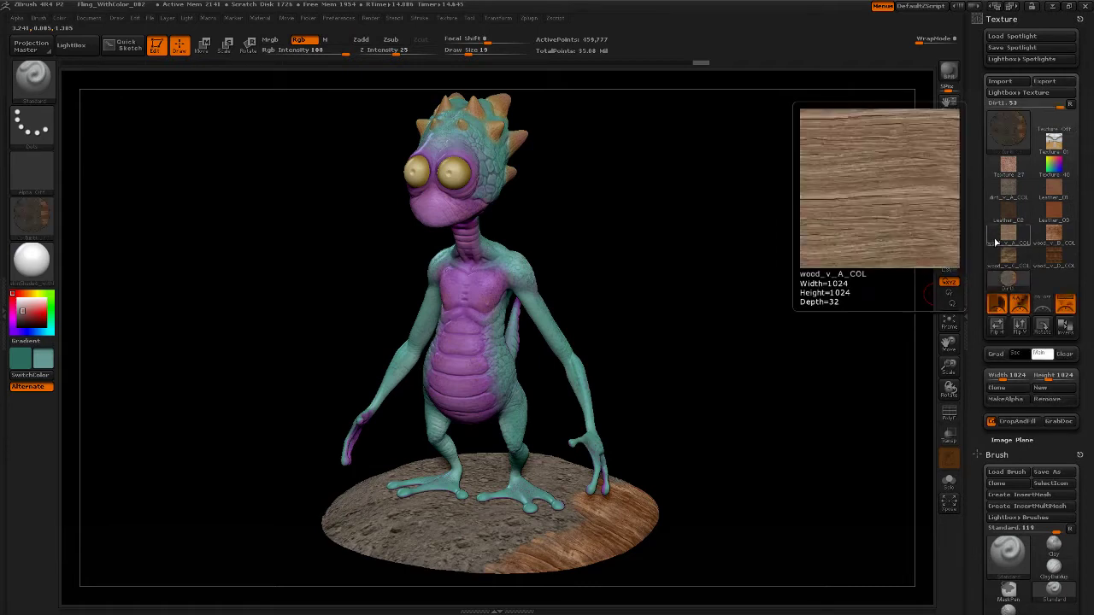
scroll(987, 432, "down", 10)
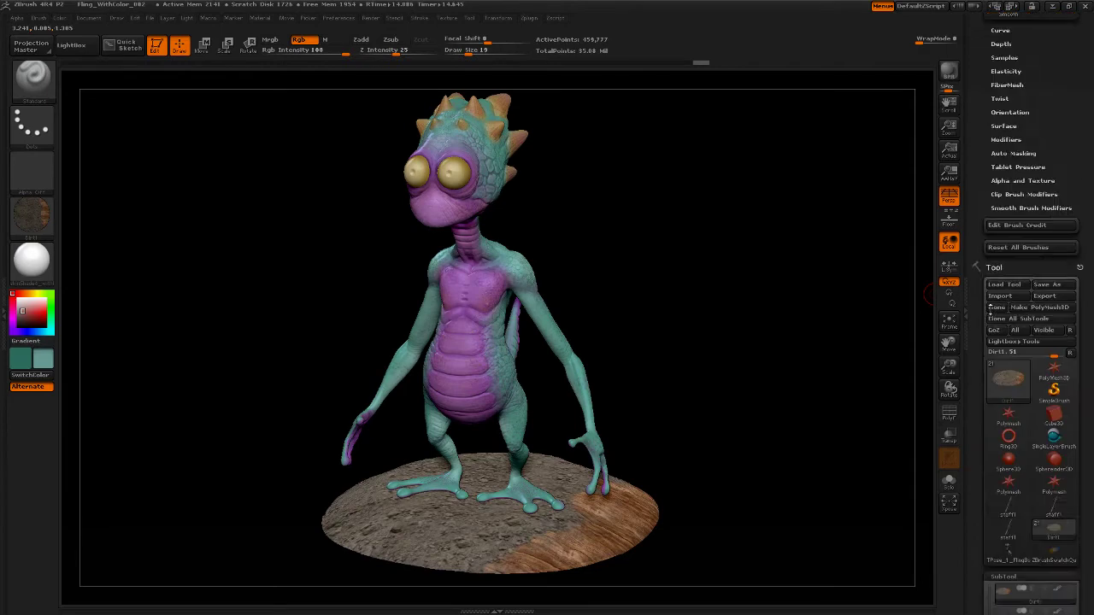
scroll(990, 306, "down", 10)
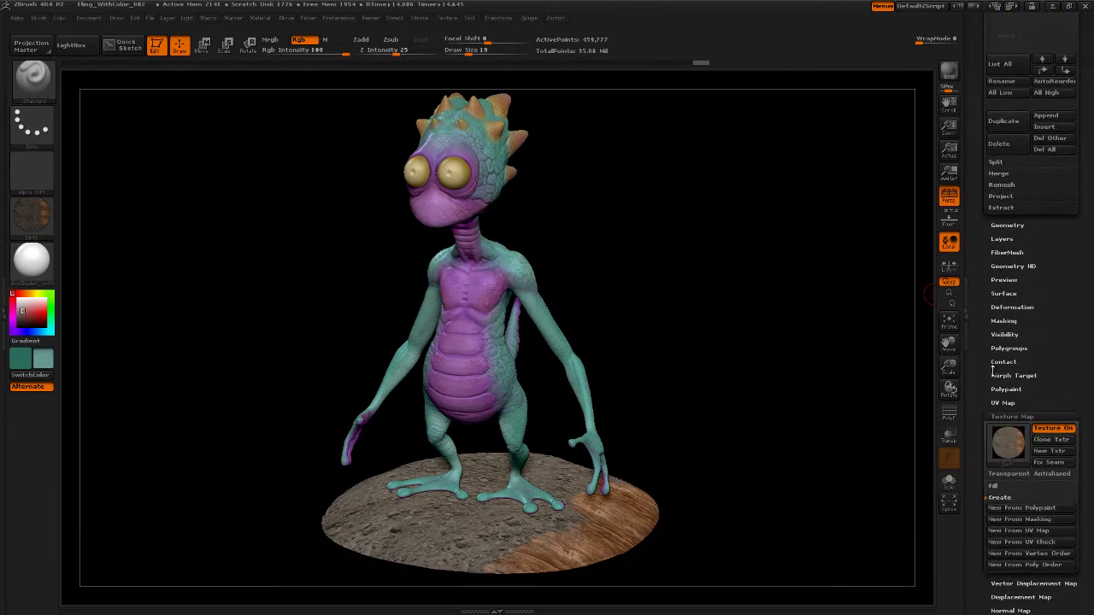
left_click(1008, 442)
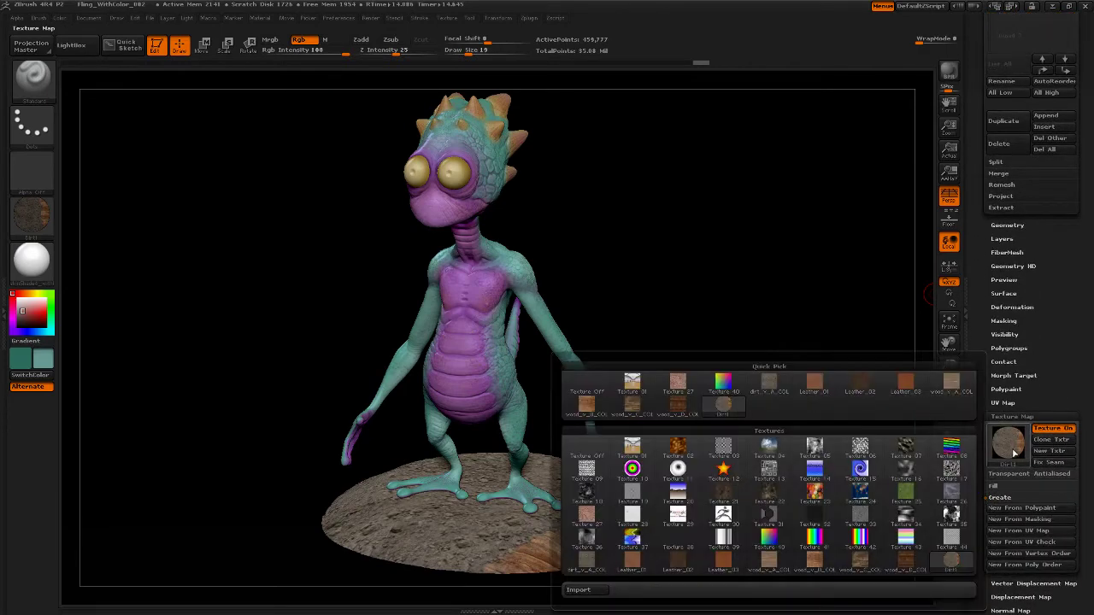
left_click(740, 410)
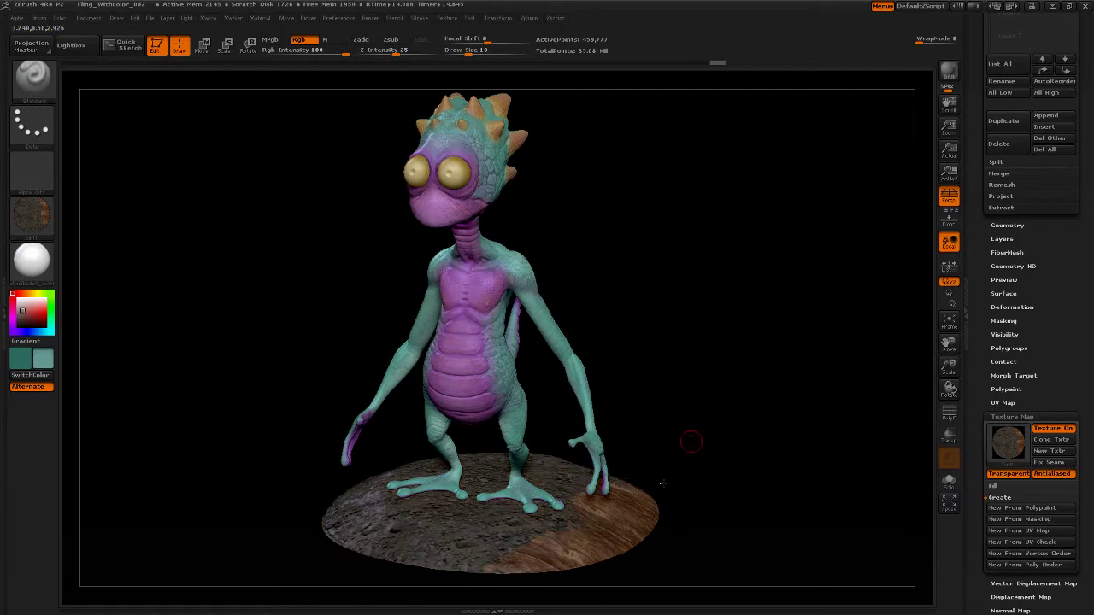
left_click_drag(745, 407, 921, 432)
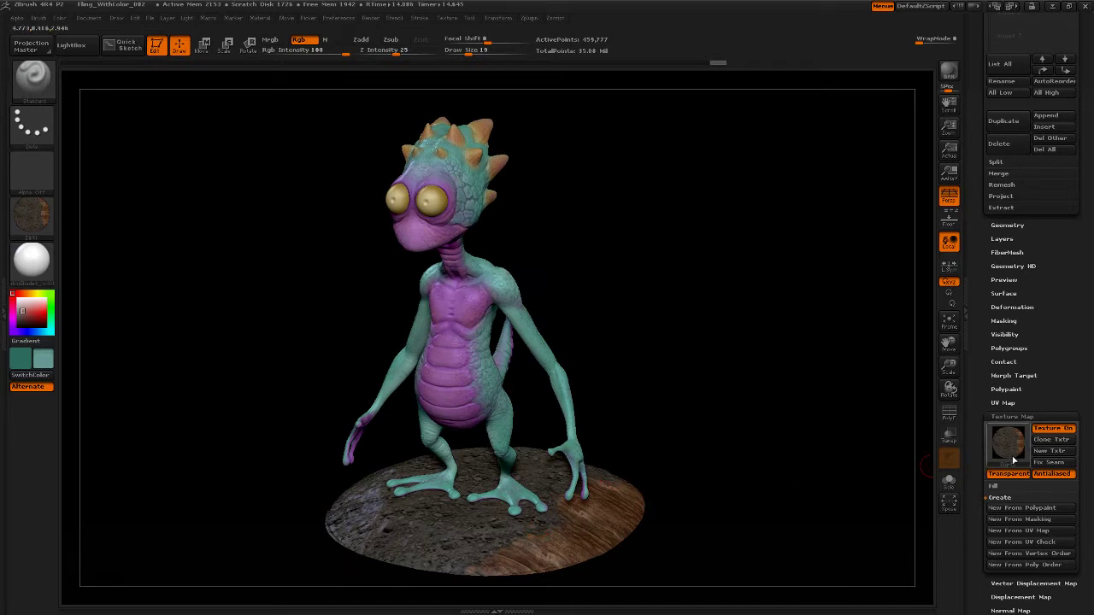
- Turn off the base's texture map display and convert the Dirt1 texture to polypaint on the base
left_click(1017, 392)
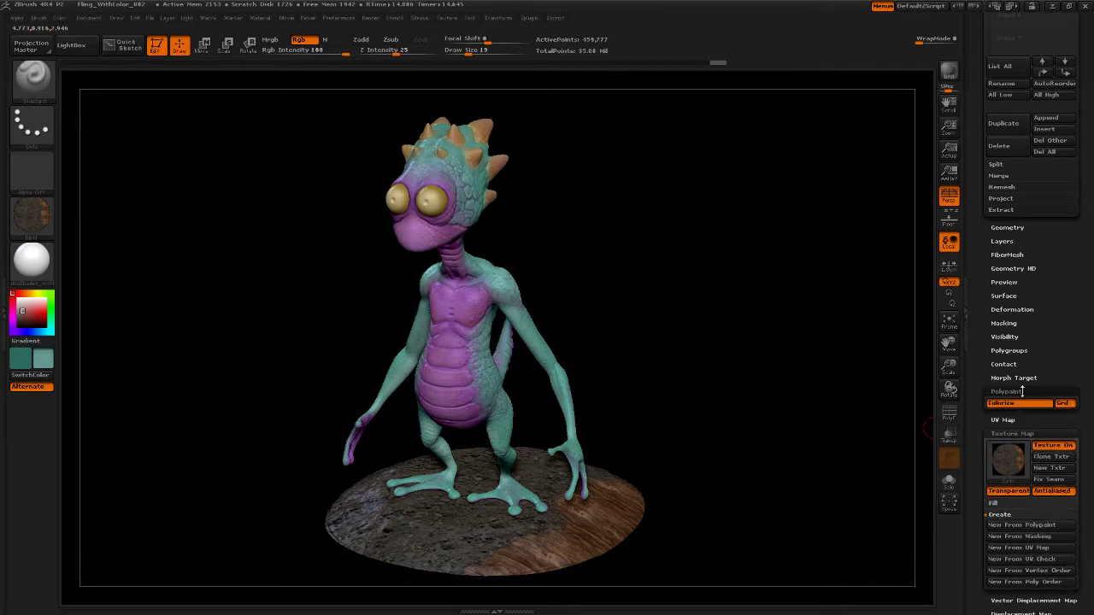
left_click(1054, 471)
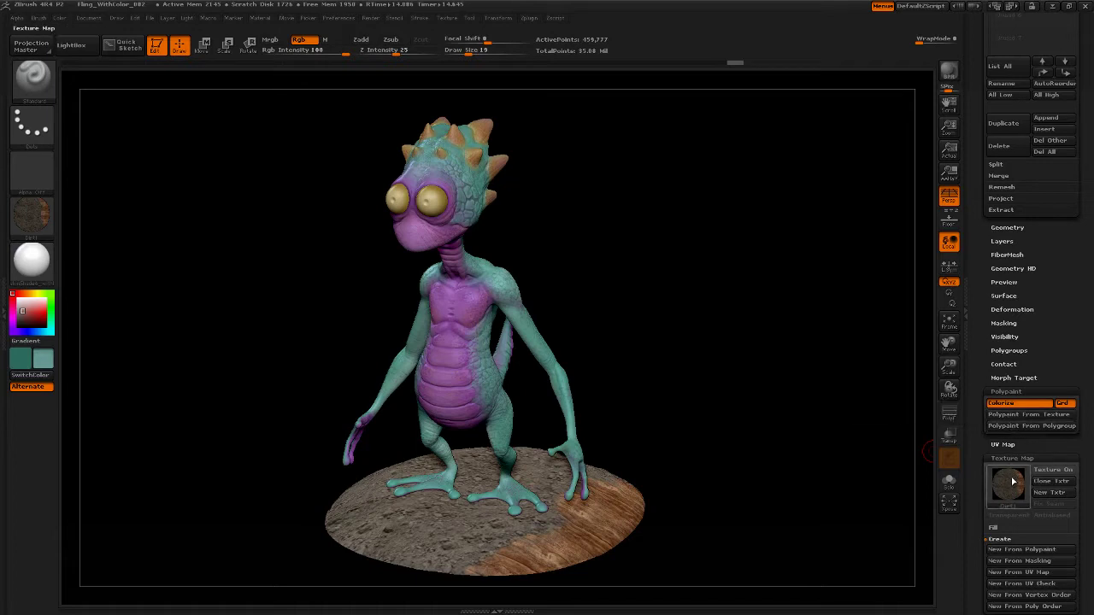
left_click(1008, 415)
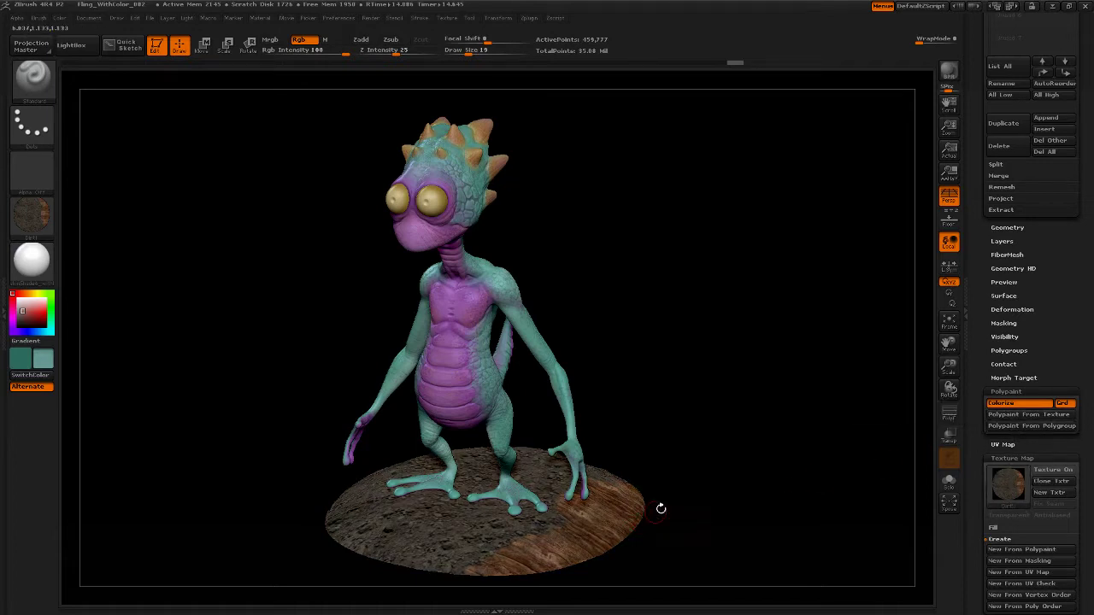
key("shift+d")
key("d")
mouse_move(734, 403)
left_mouse_down()
mouse_move(740, 418)
mouse_move(749, 413)
left_mouse_up()
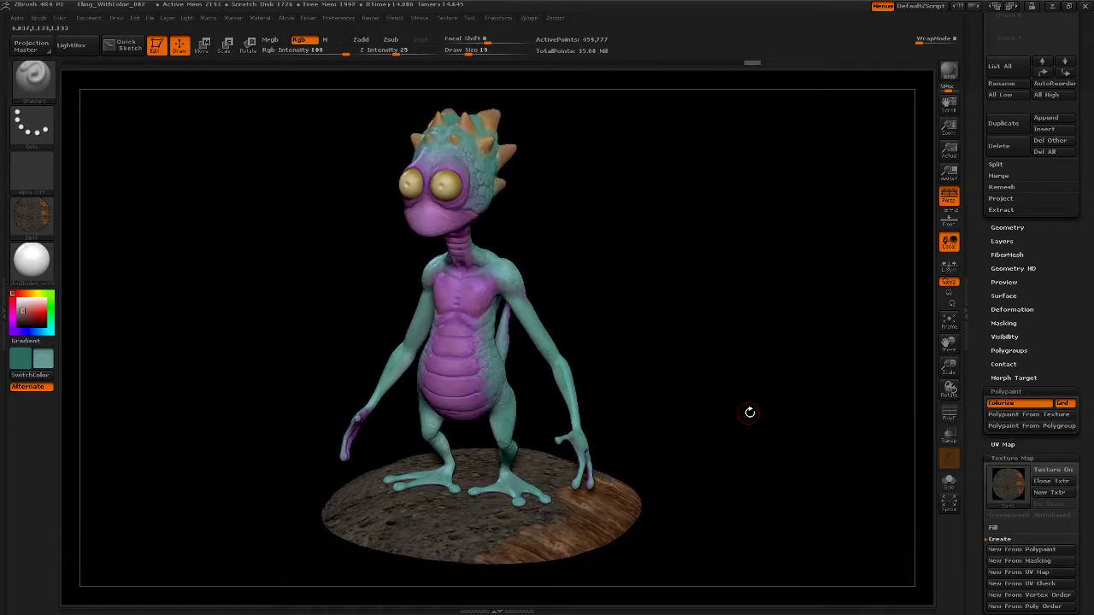
key("shift")
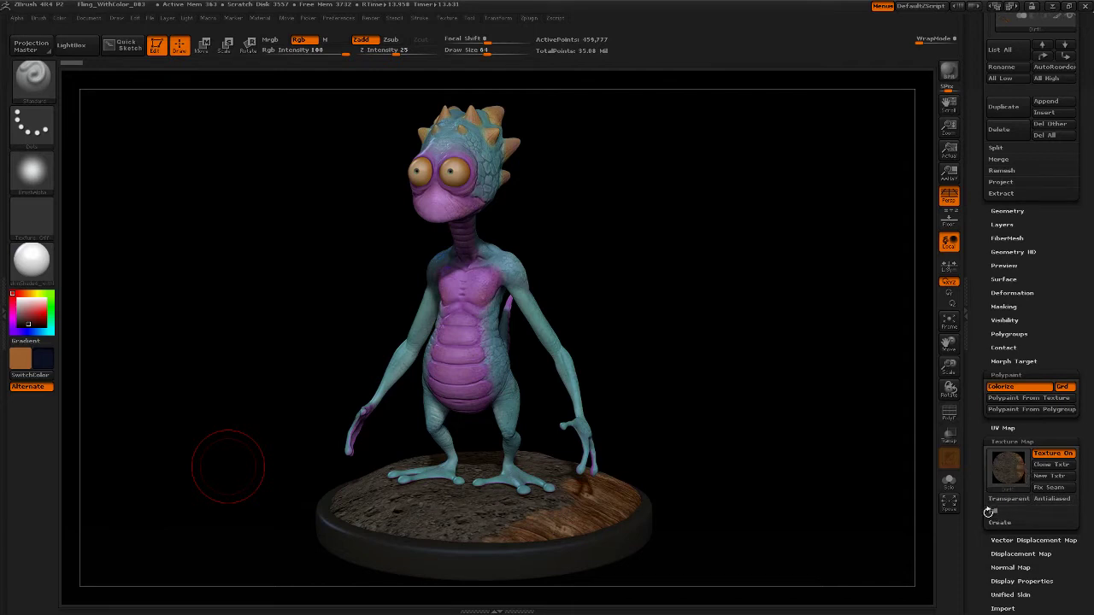
- Clone the base's texture map into the texture palette and bring the Dirt1 texture up in Spotlight
scroll(989, 511, "down", 1)
left_click(998, 486)
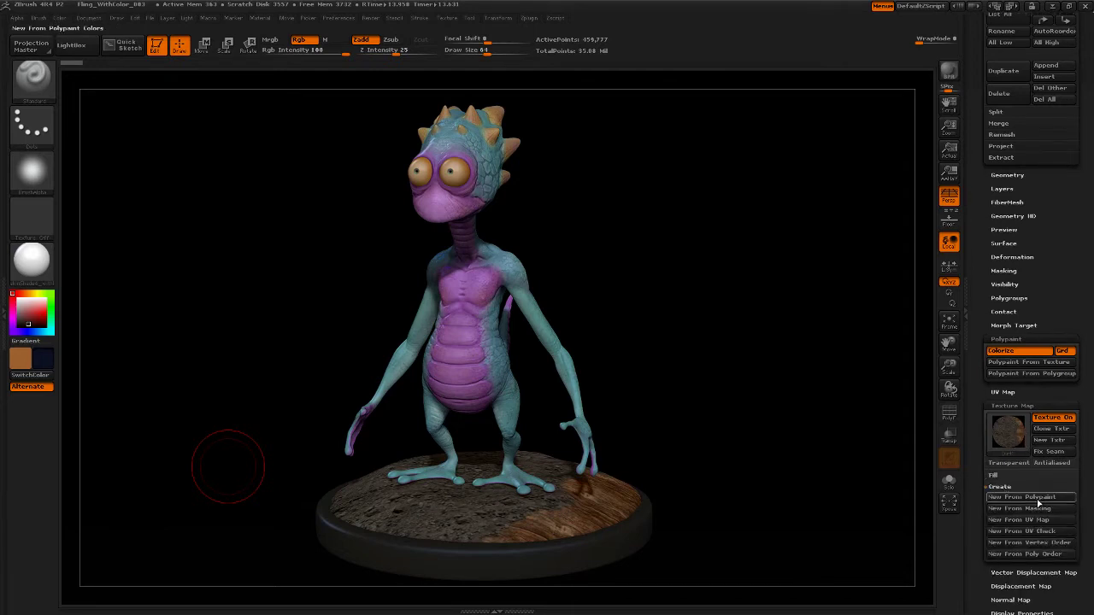
left_click(1010, 450)
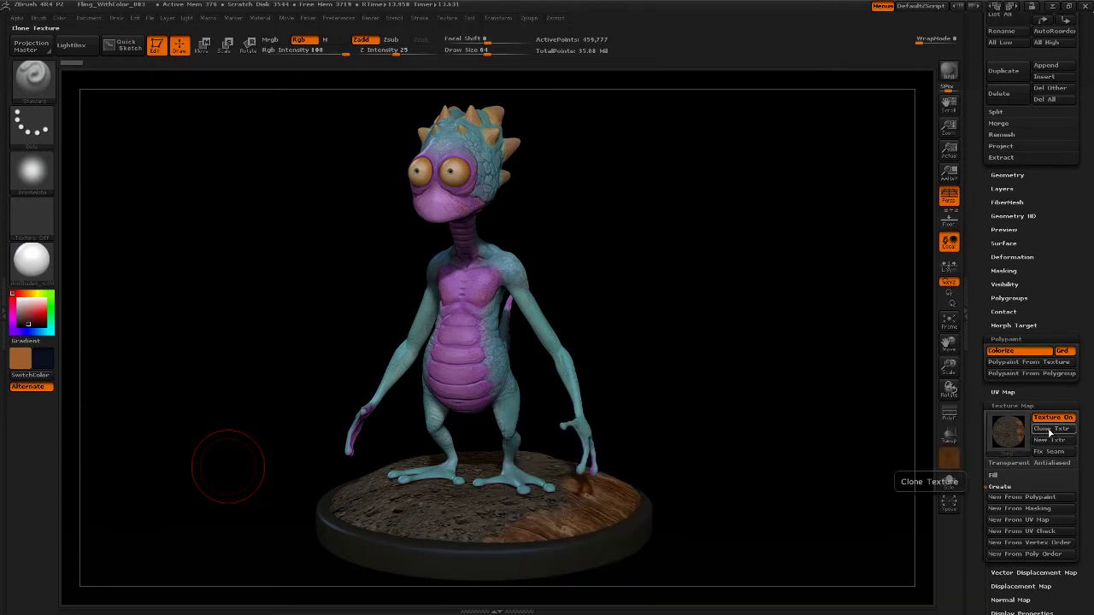
left_click(446, 18)
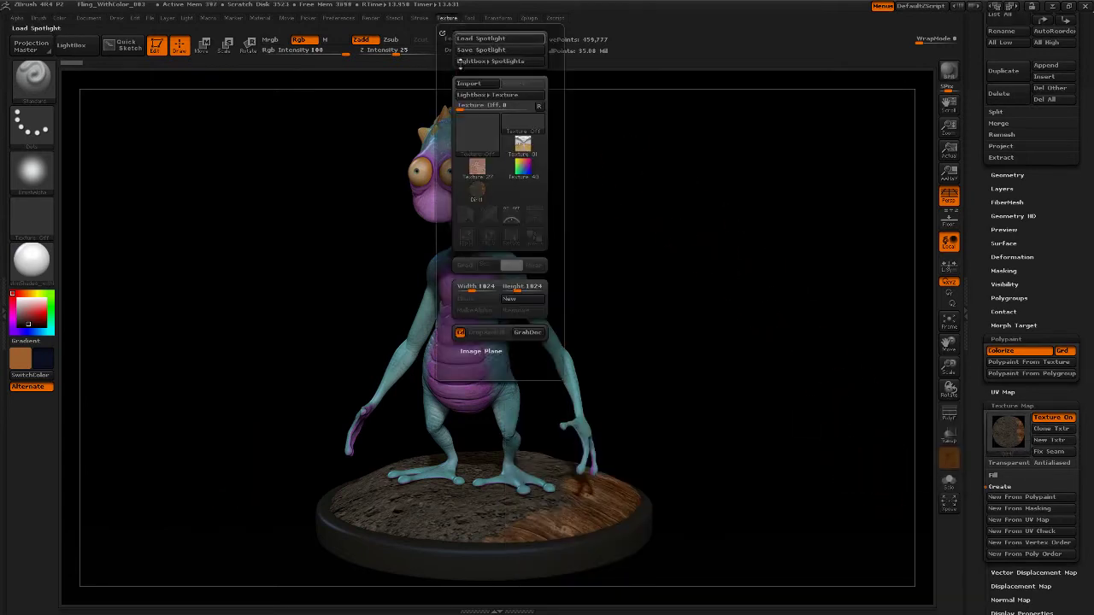
left_click(481, 147)
left_click(481, 195)
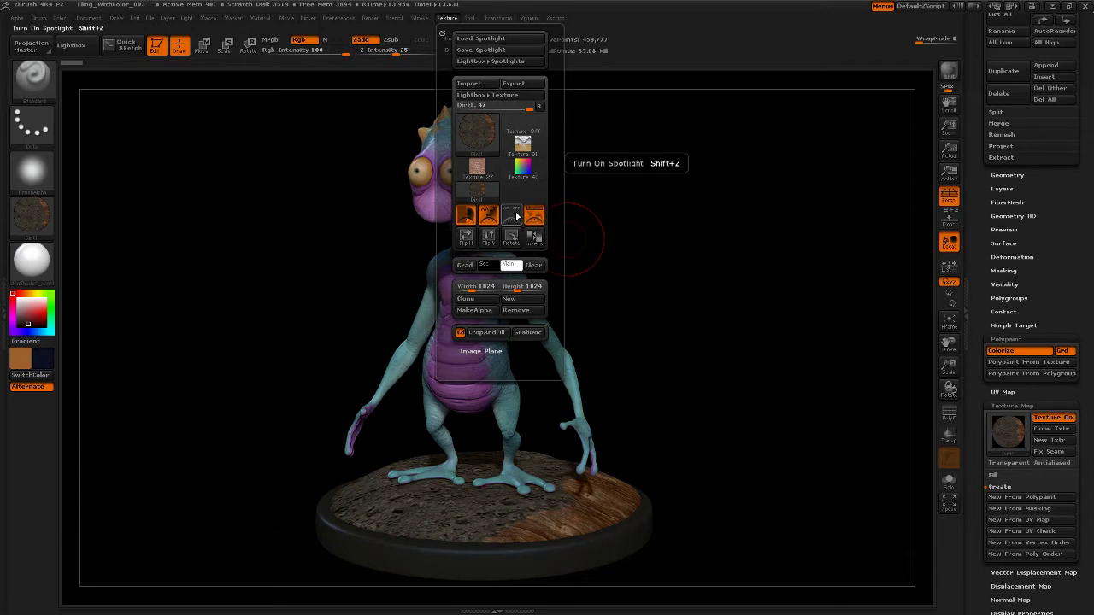
left_click(511, 220)
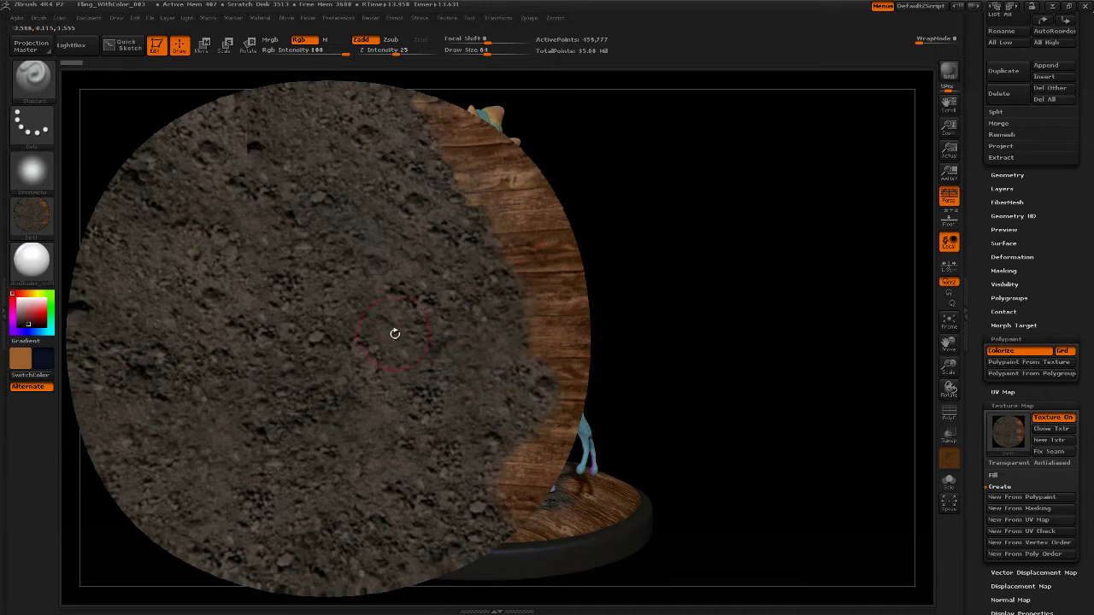
- With the brush texture and Zadd off, clone dirt from the image's upper-left area over the wood at the middle of the boundary
key("z")
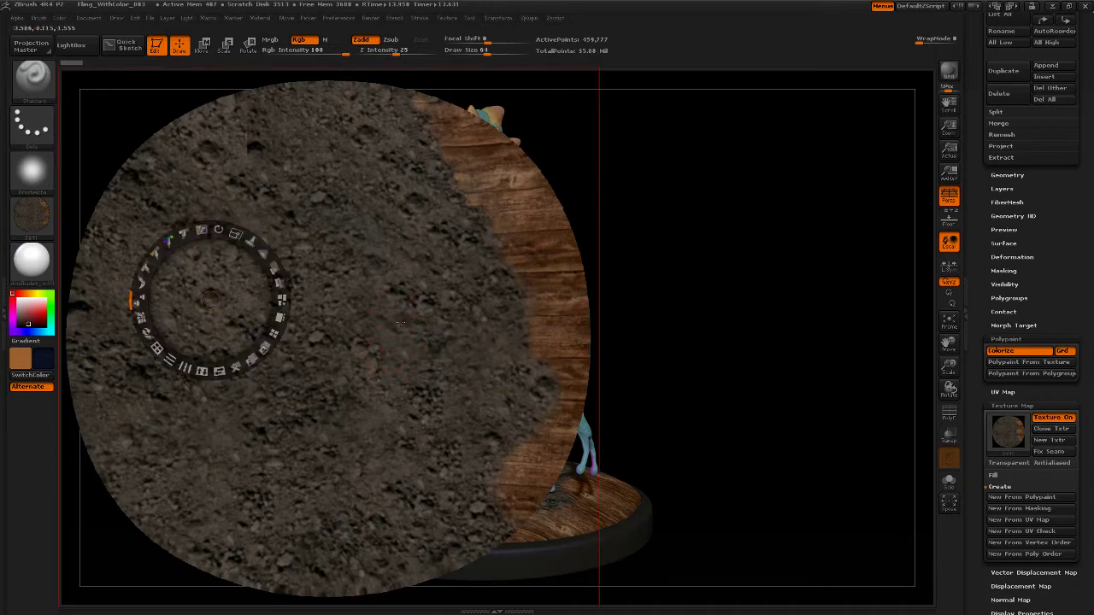
left_click_drag(183, 341, 202, 407)
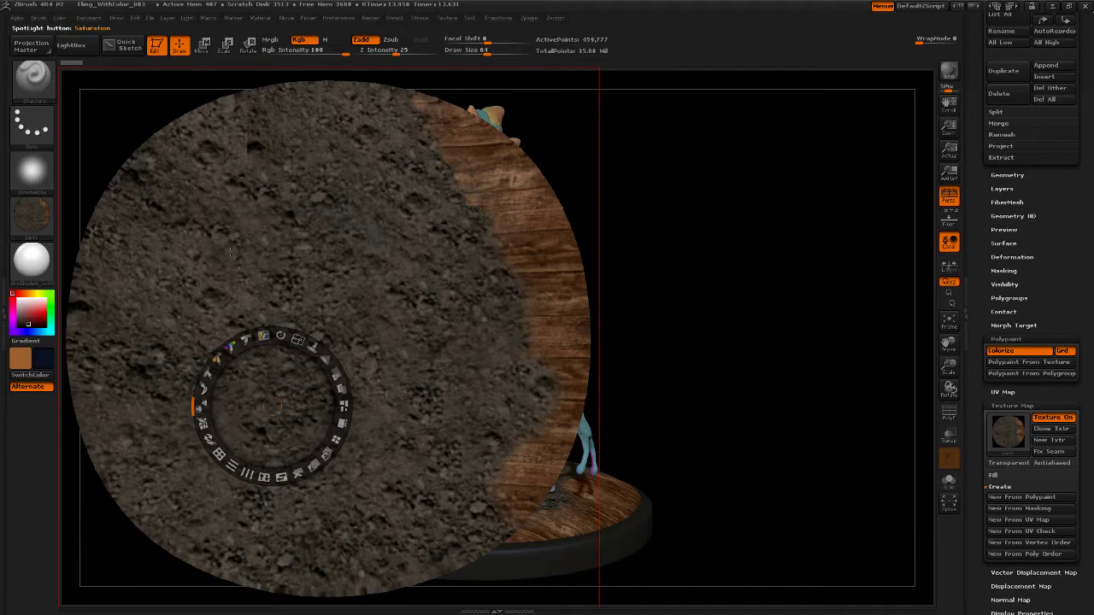
left_click(40, 228)
left_click(91, 274)
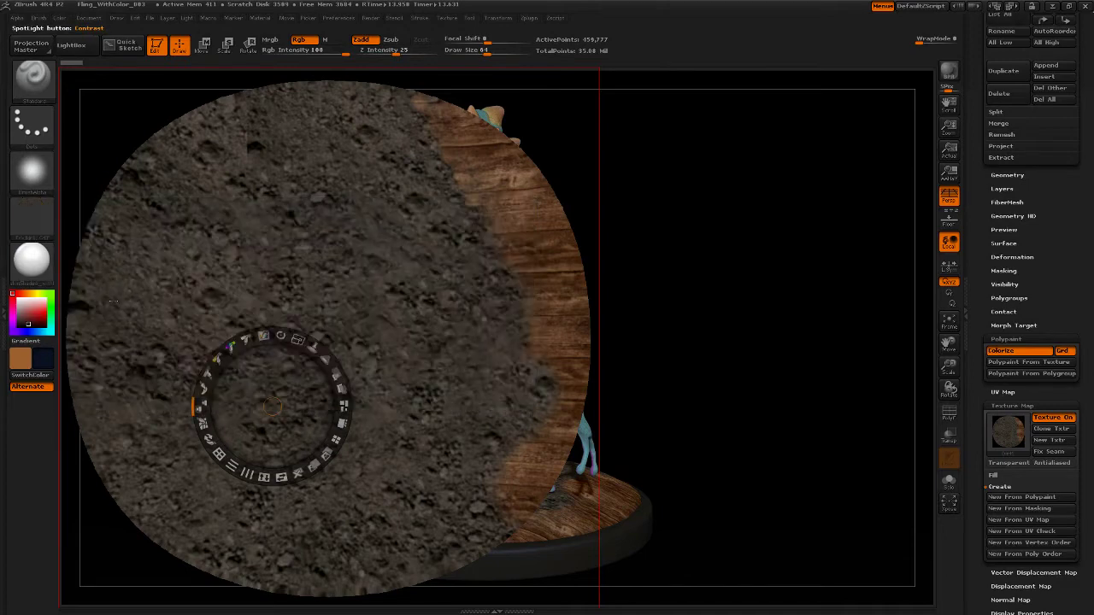
left_click_drag(272, 406, 193, 254)
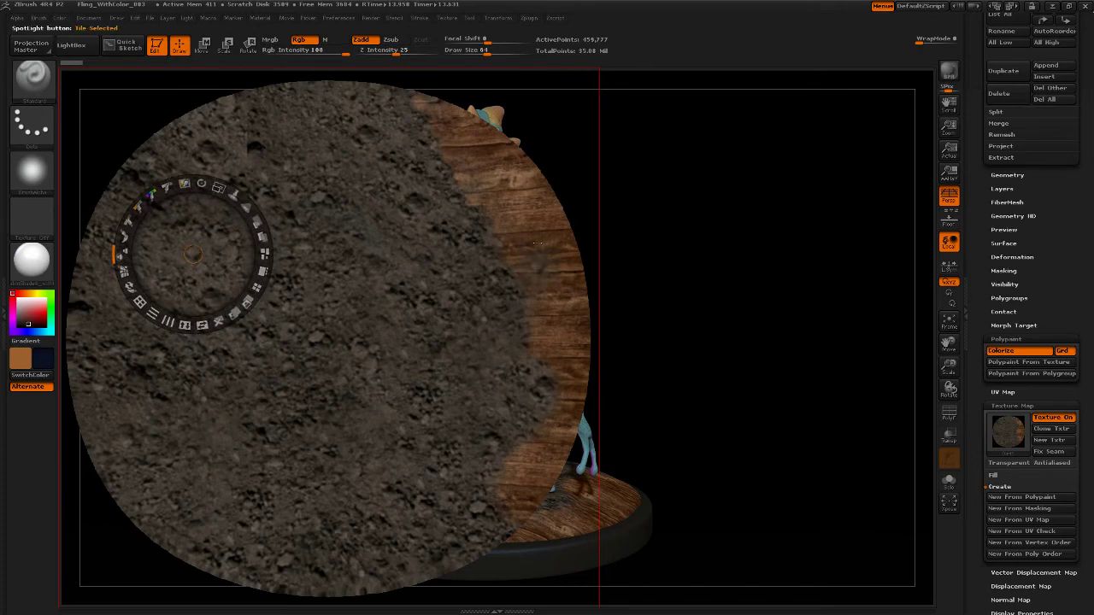
left_click(361, 40)
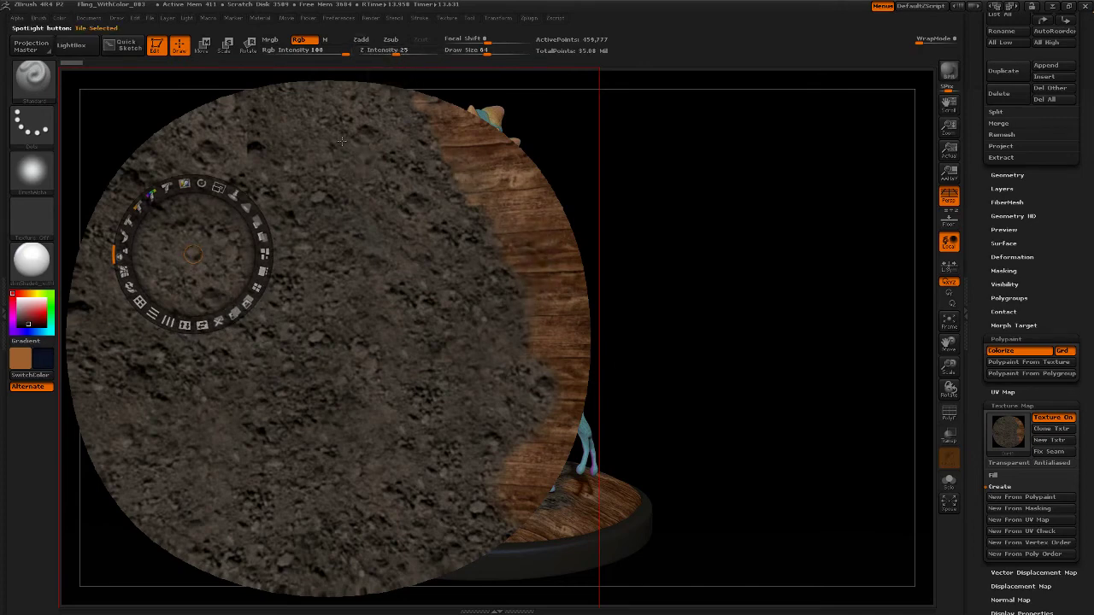
left_click(530, 293)
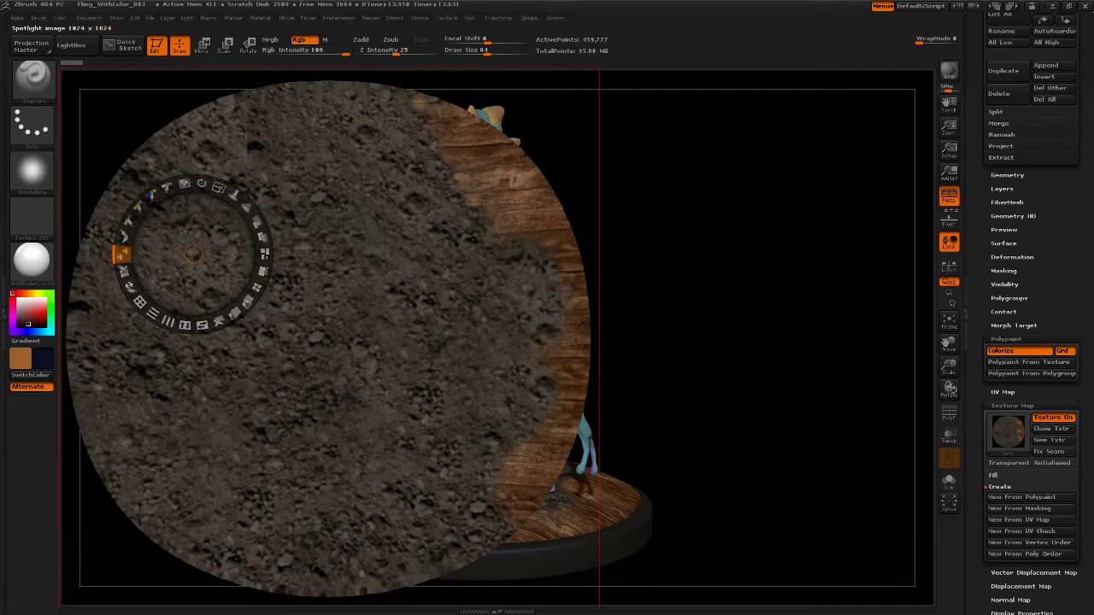
- Clone dirt from the image's lower-left area over the wood along the upper-right edge and down the right side
left_click_drag(193, 255, 199, 396)
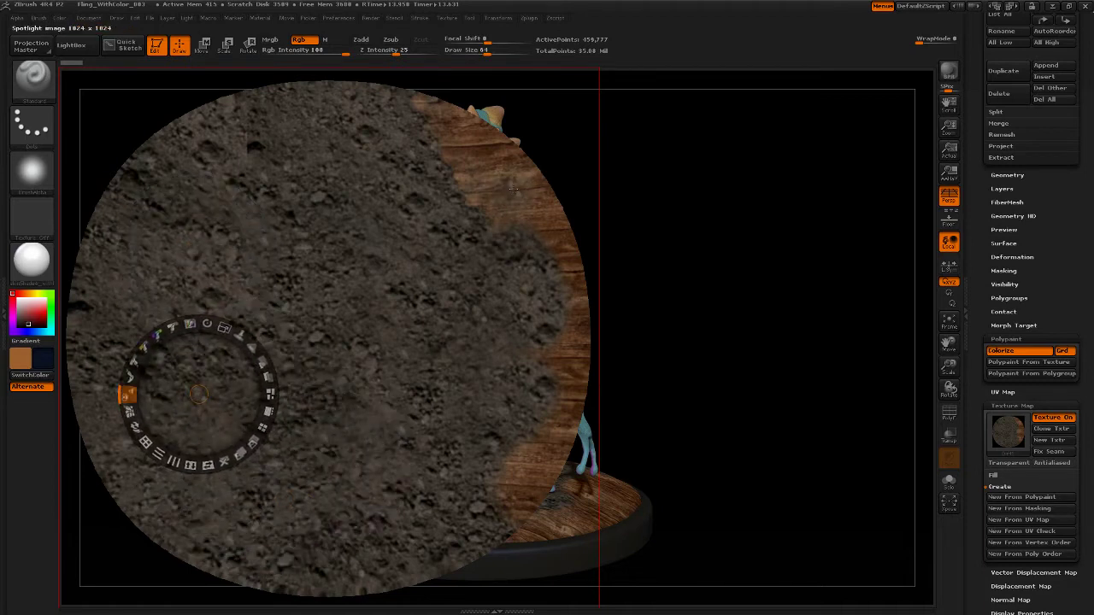
mouse_move(514, 186)
left_mouse_down()
mouse_move(523, 197)
mouse_move(499, 226)
mouse_move(470, 164)
mouse_move(422, 110)
left_mouse_up()
mouse_move(474, 137)
left_mouse_down()
mouse_move(542, 205)
mouse_move(576, 290)
mouse_move(565, 337)
mouse_move(542, 358)
left_mouse_up()
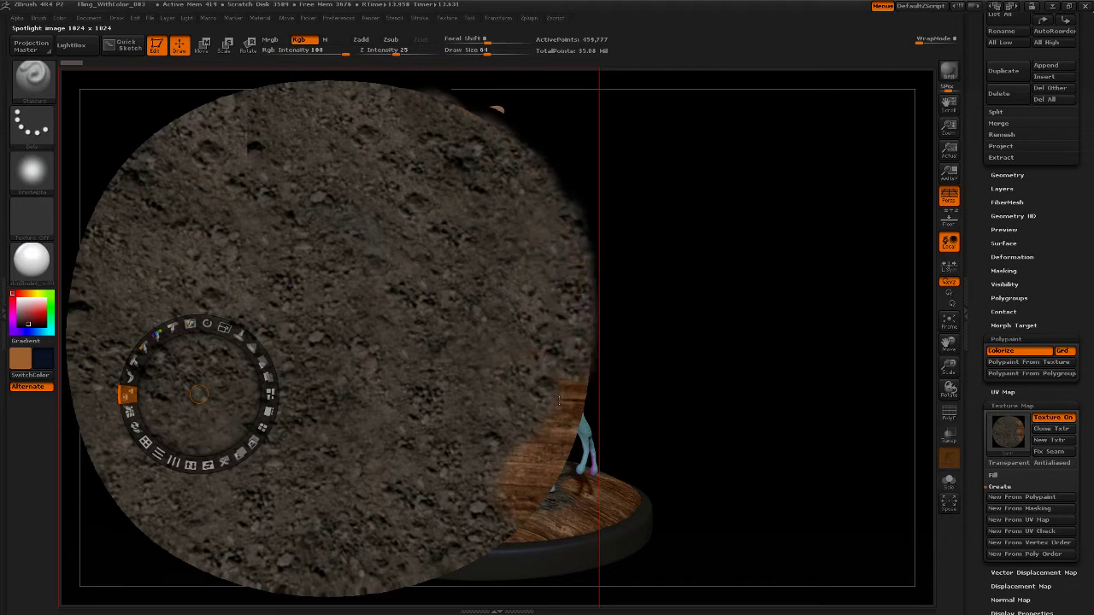
- Clone dirt from sources near the image's centre over the remaining wood along the lower-right edge
mouse_move(197, 389)
left_mouse_down()
mouse_move(259, 444)
mouse_move(317, 329)
left_mouse_up()
mouse_move(561, 415)
left_mouse_down()
mouse_move(581, 400)
mouse_move(534, 370)
left_mouse_up()
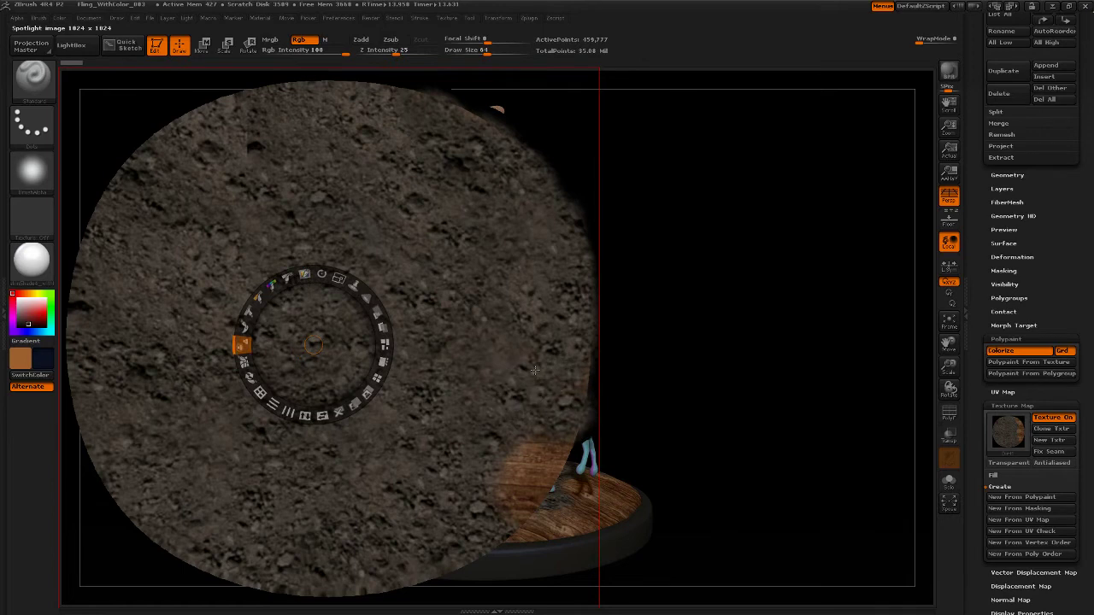
left_click_drag(547, 440, 512, 483)
left_click_drag(330, 361, 353, 433)
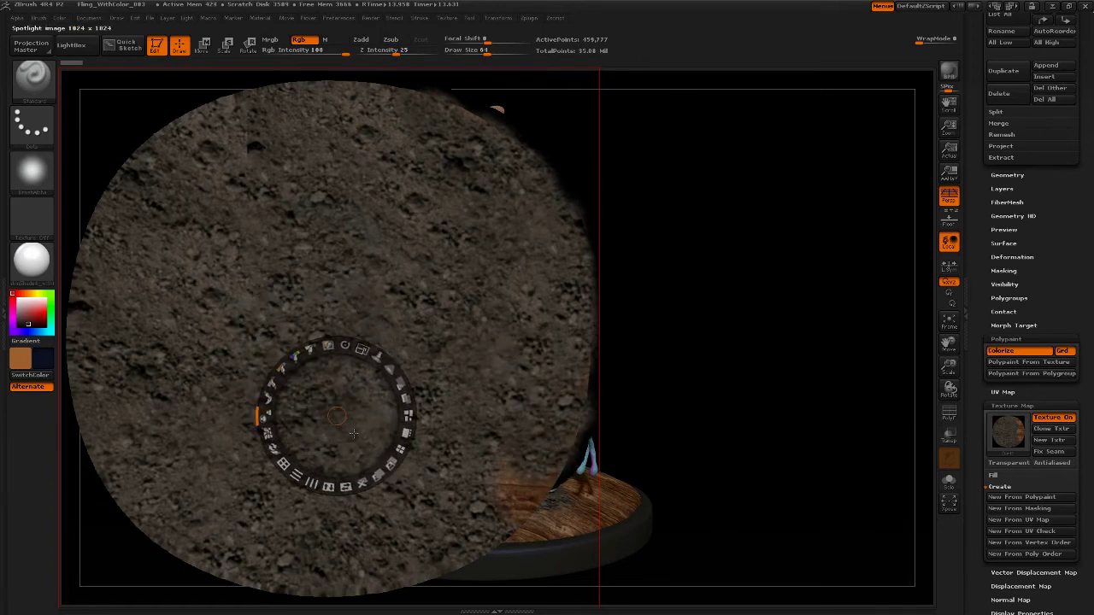
mouse_move(525, 475)
left_mouse_down()
mouse_move(513, 474)
mouse_move(513, 529)
mouse_move(564, 483)
mouse_move(588, 431)
mouse_move(599, 350)
mouse_move(611, 385)
left_mouse_up()
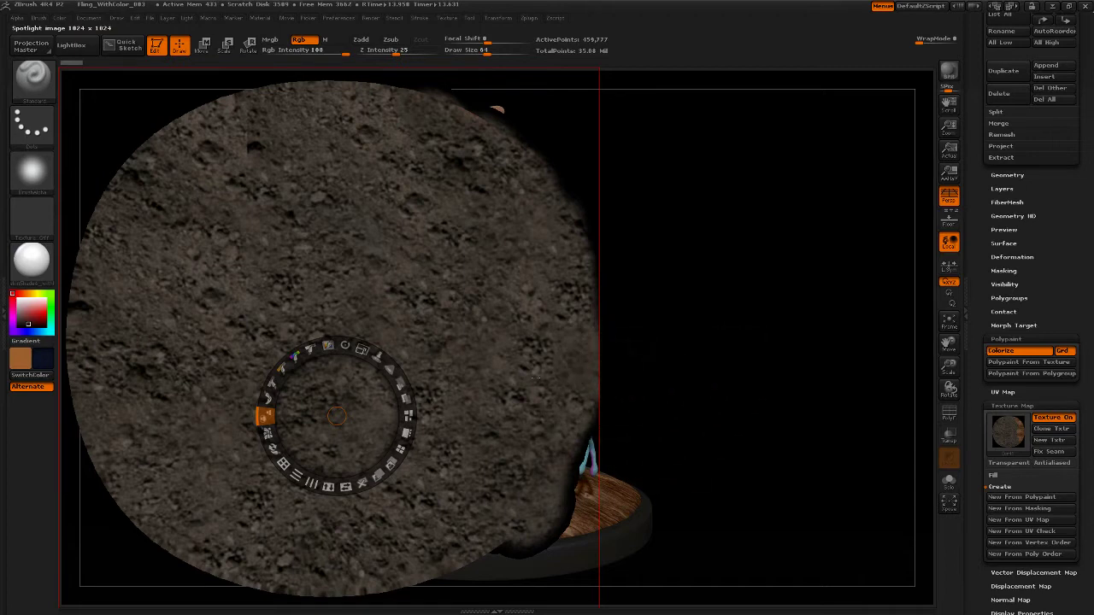
- Move the Spotlight image toward the middle of the canvas and place the Spotlight dial over it
key("z")
key("z")
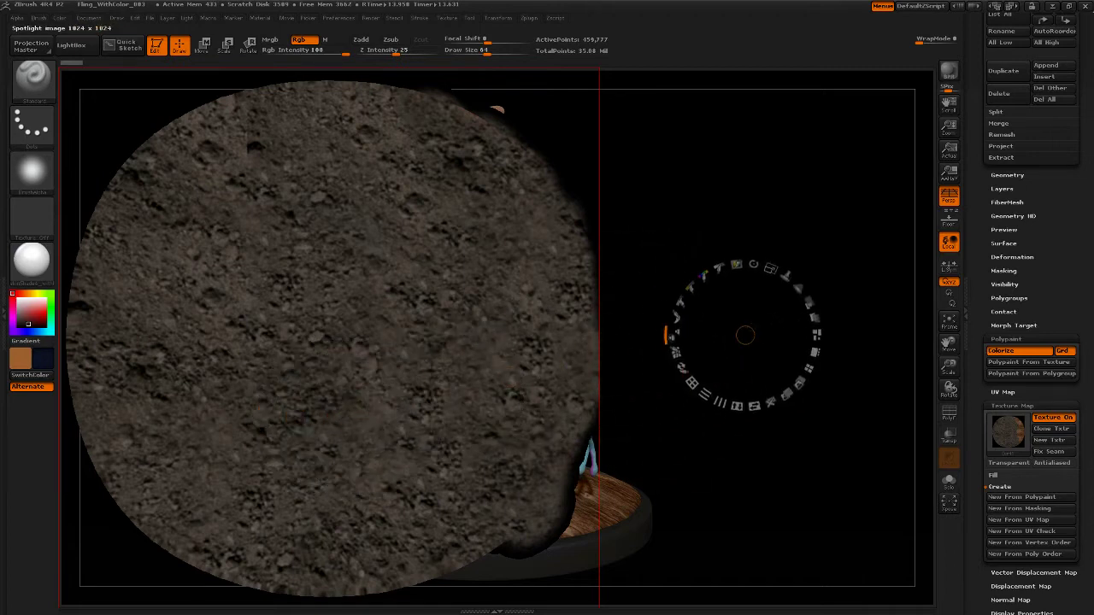
mouse_move(745, 335)
left_mouse_down()
mouse_move(732, 317)
mouse_move(659, 427)
mouse_move(818, 464)
mouse_move(804, 391)
mouse_move(803, 407)
left_mouse_up()
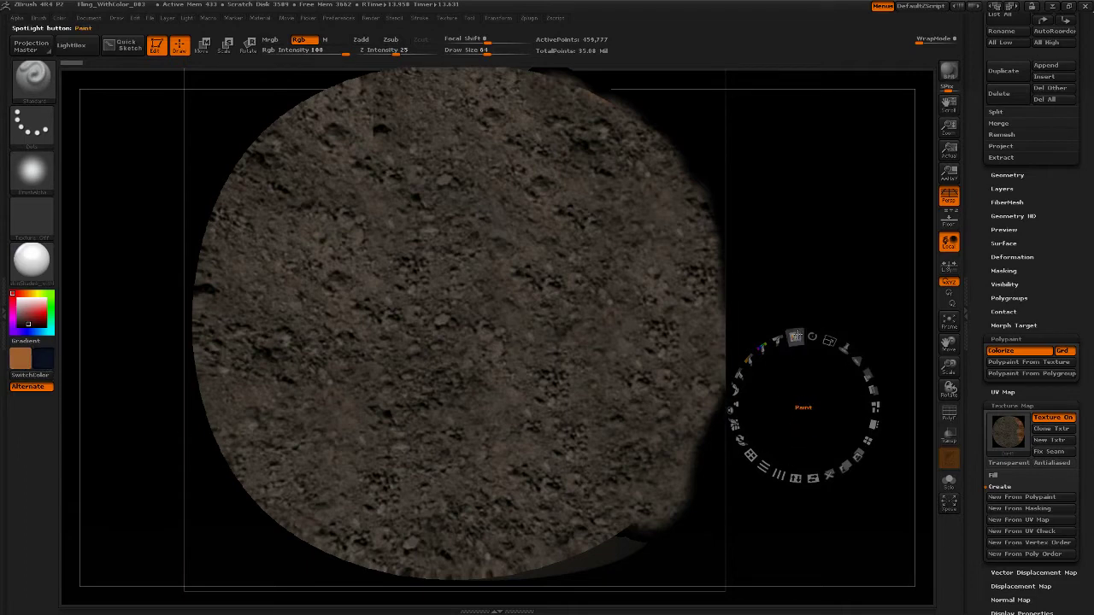
left_click_drag(566, 372, 576, 377)
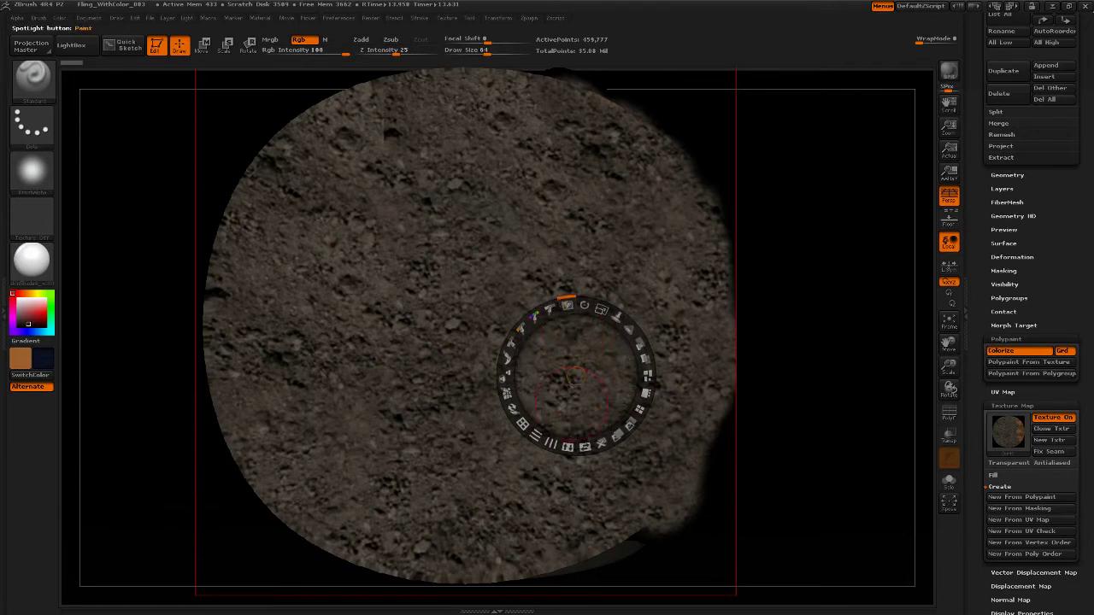
- Try tinting the whole image with the dark blue and orange colors using Spotlight Paint, and undo the tint
left_click_drag(567, 303, 601, 310)
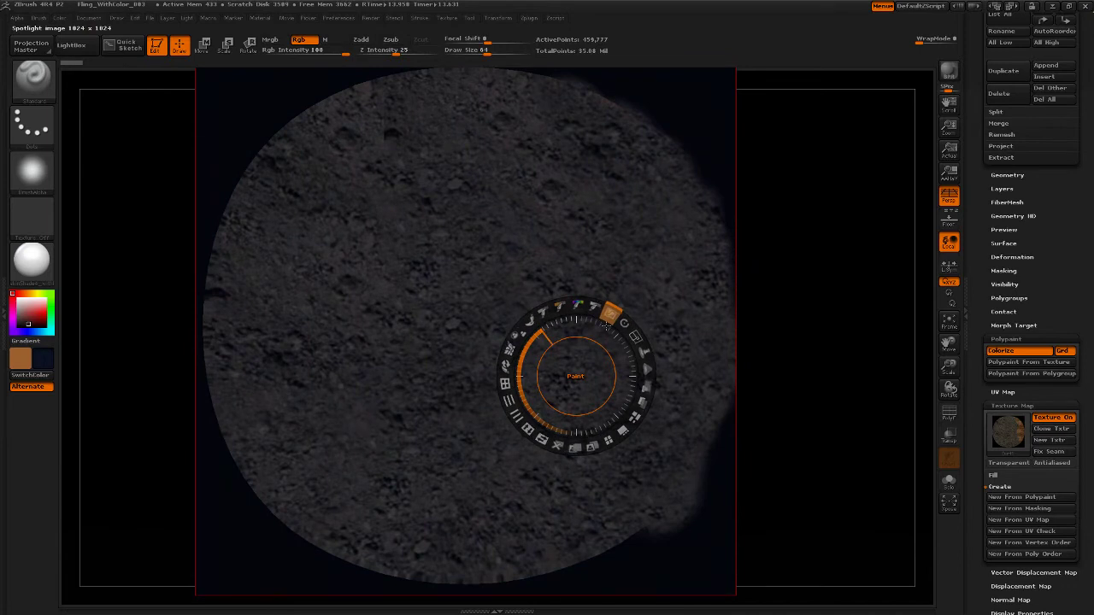
mouse_move(612, 334)
left_mouse_down()
mouse_move(590, 318)
mouse_move(540, 338)
mouse_move(574, 340)
left_mouse_up()
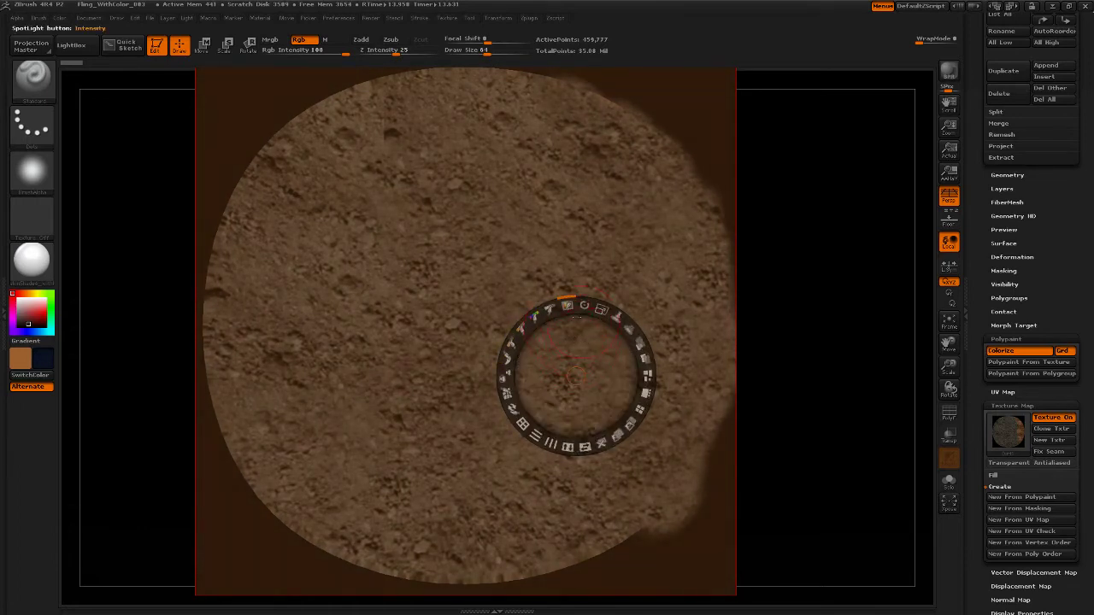
mouse_move(573, 308)
left_mouse_down()
mouse_move(583, 310)
mouse_move(566, 305)
left_mouse_up()
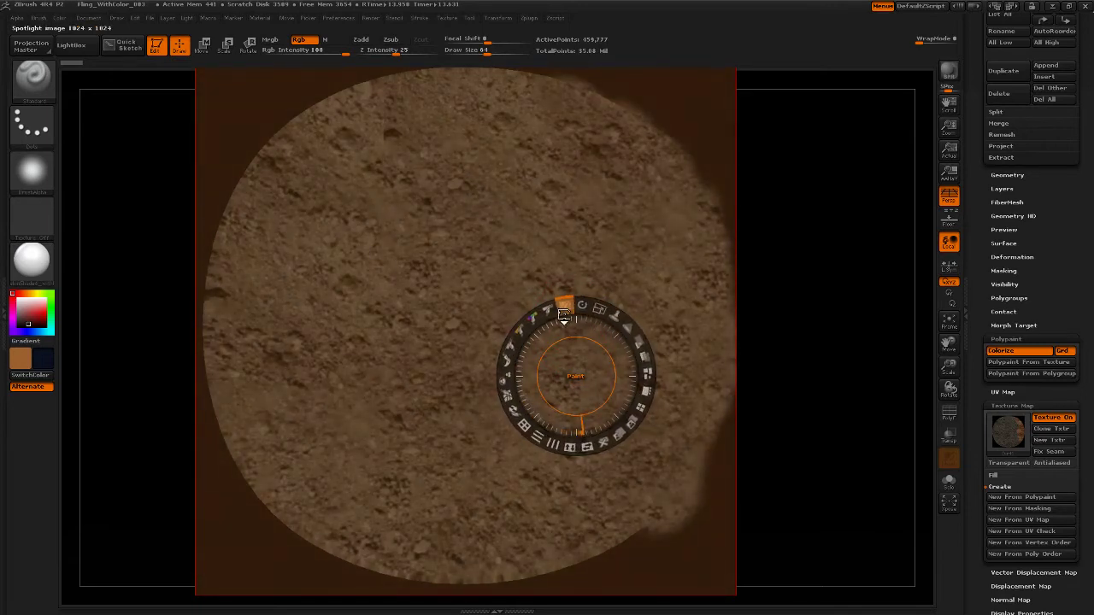
key("ctrl+z")
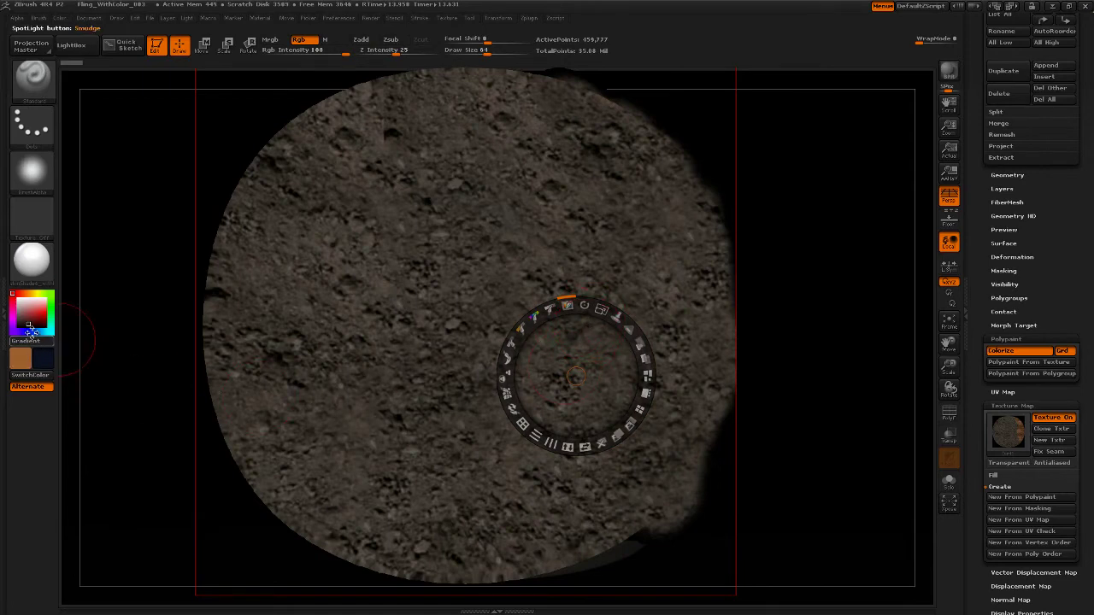
- Choose a medium brown as the main color and tint the whole dirt image with Spotlight Paint
left_click(20, 359)
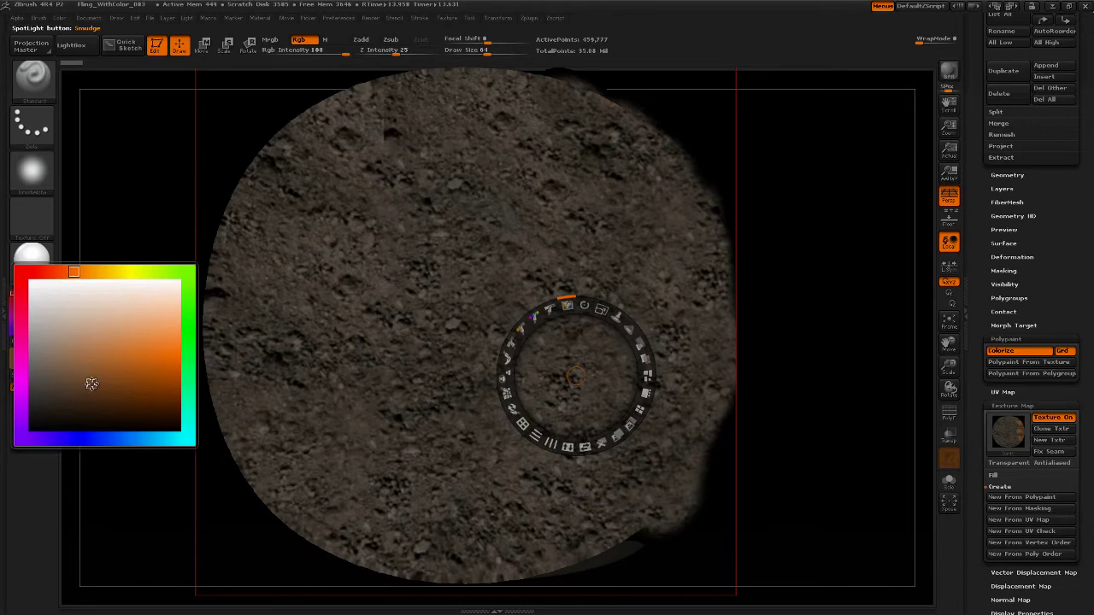
left_click(91, 384)
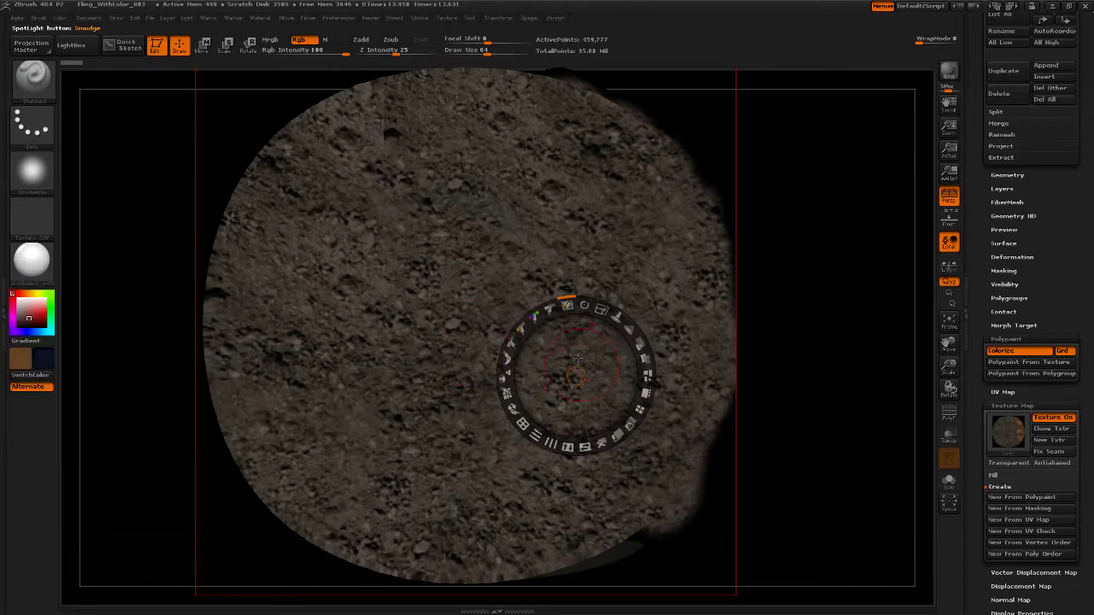
left_click_drag(567, 306, 529, 323)
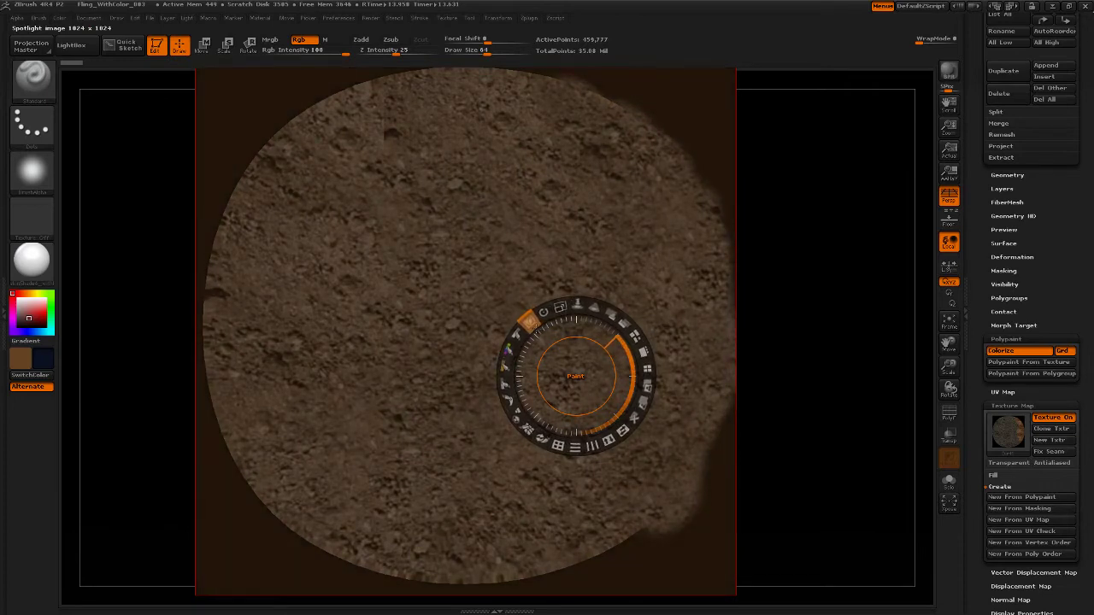
- Switch the main color to a darker reddish brown and tint the dirt image again with Spotlight Paint
left_click(27, 321)
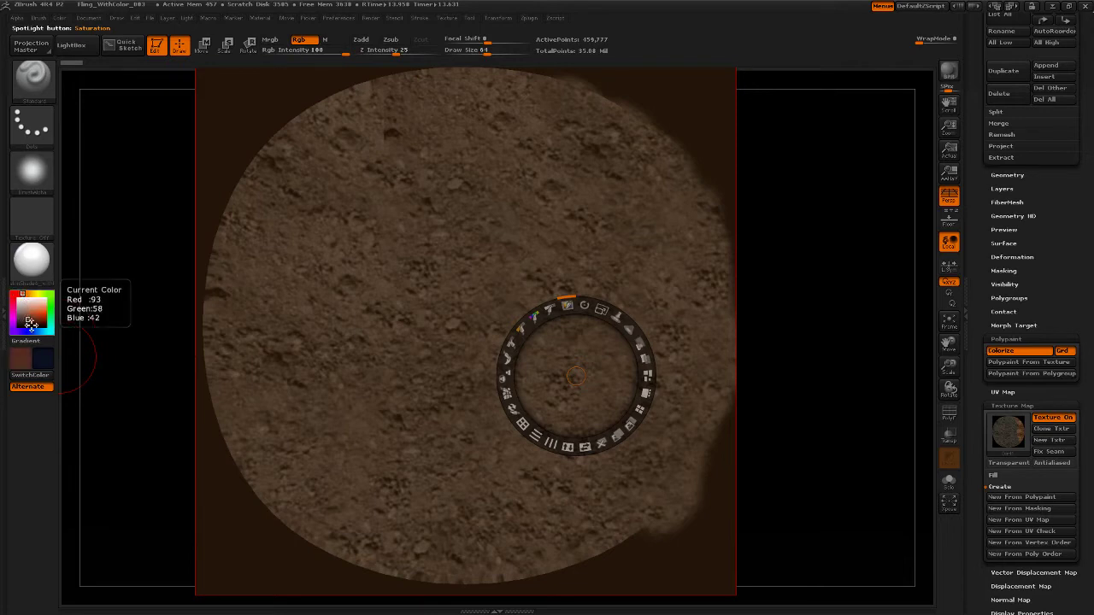
left_click(25, 322)
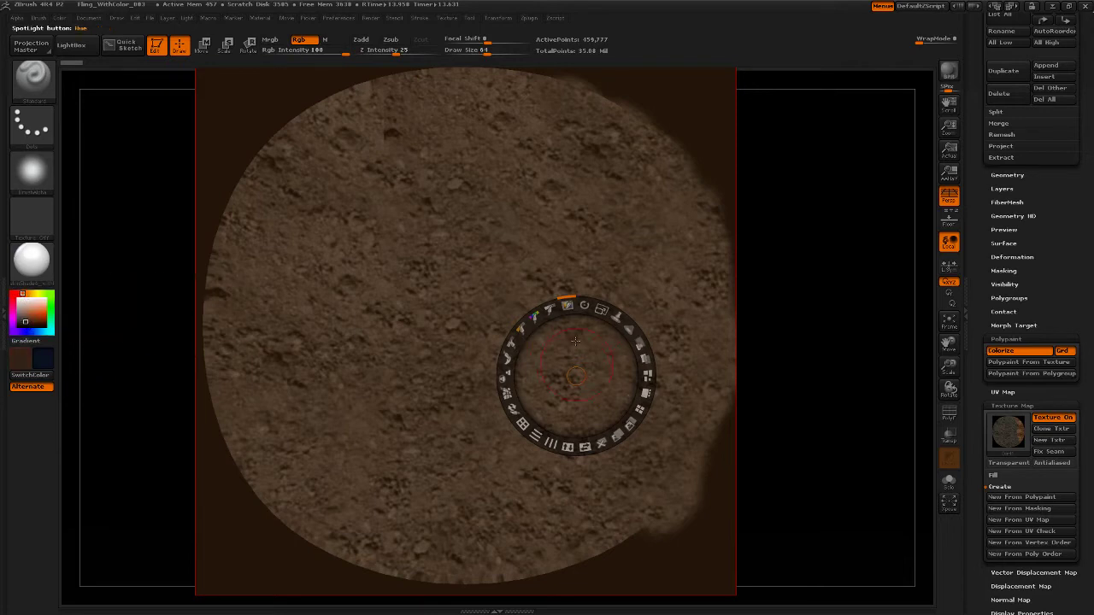
left_click_drag(566, 306, 581, 302)
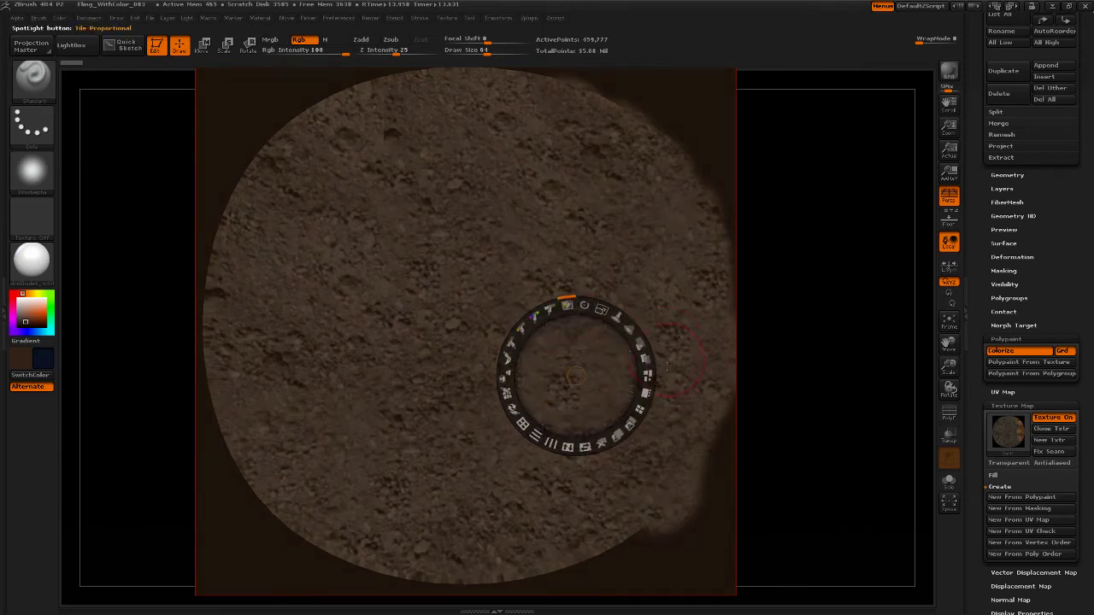
- Leave Spotlight and assign the edited Dirt1 texture as the base's texture map
key("z")
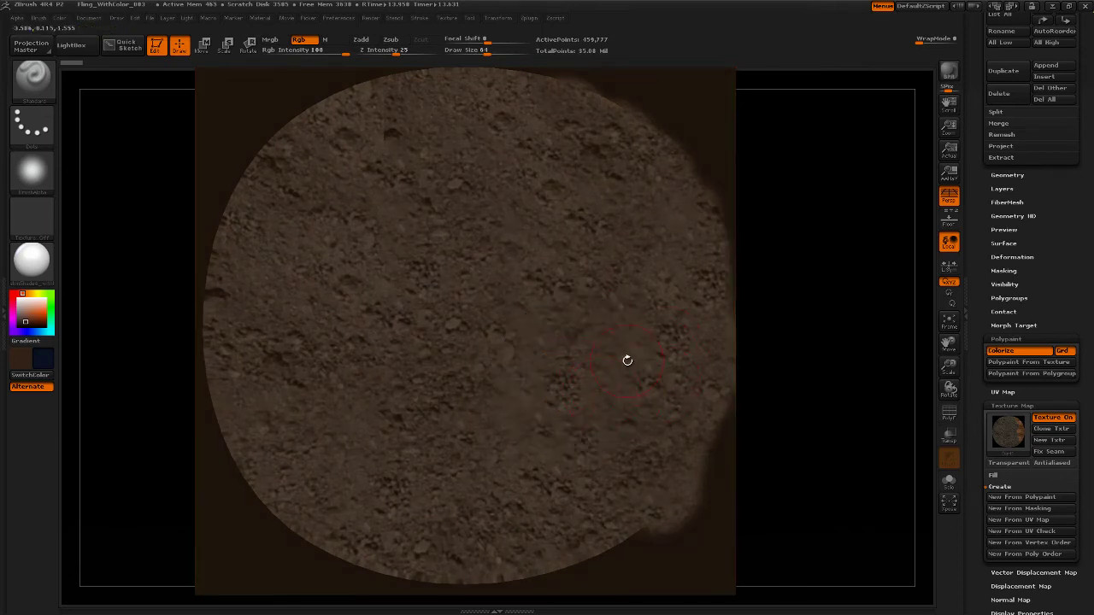
key("z")
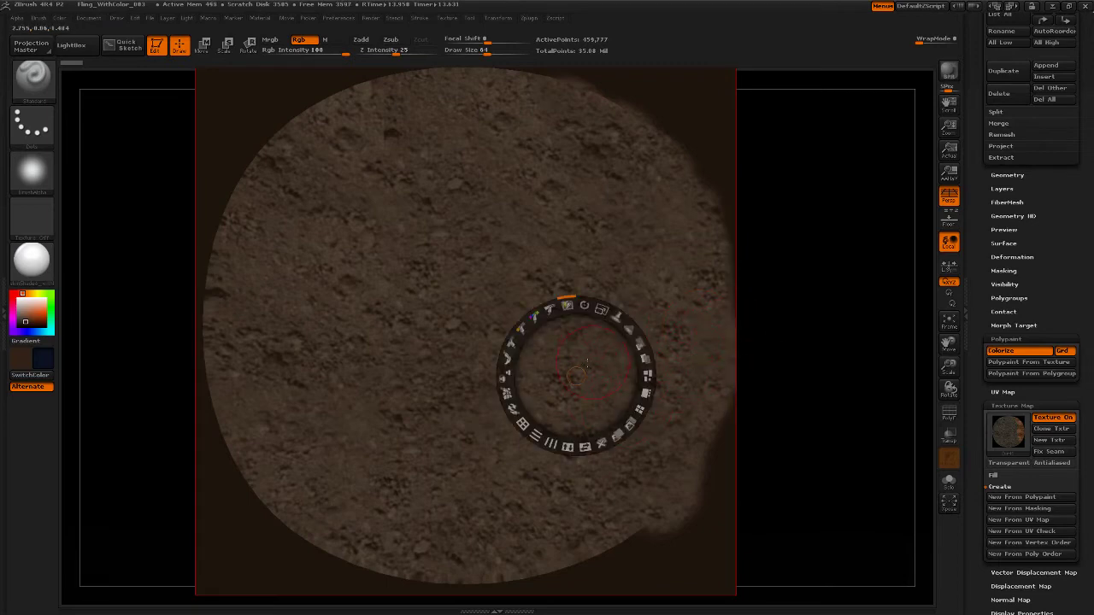
key("z")
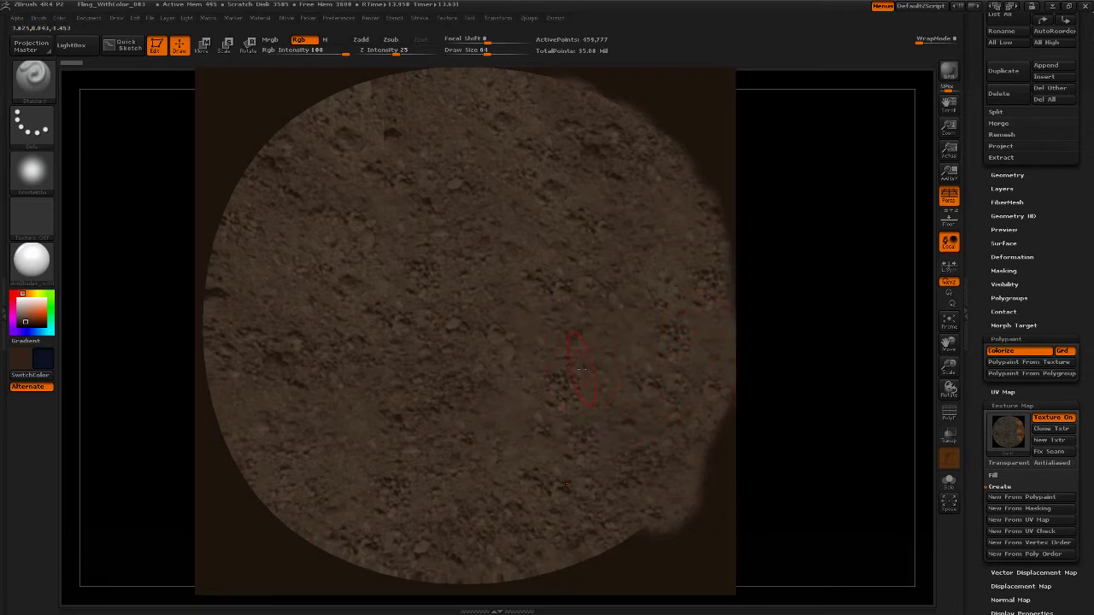
key("shift+z")
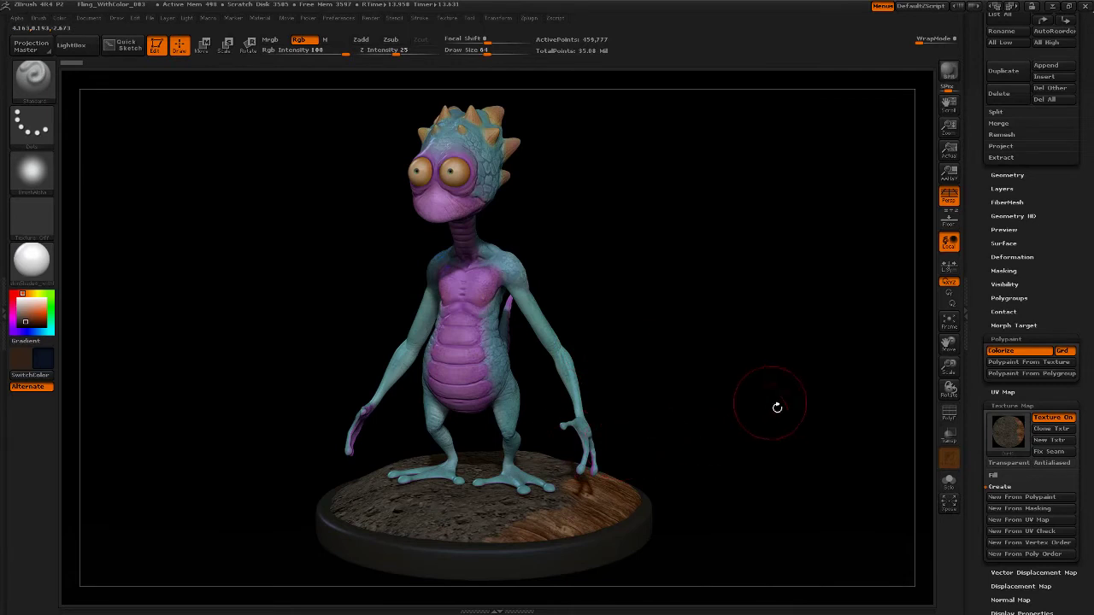
left_click(1007, 440)
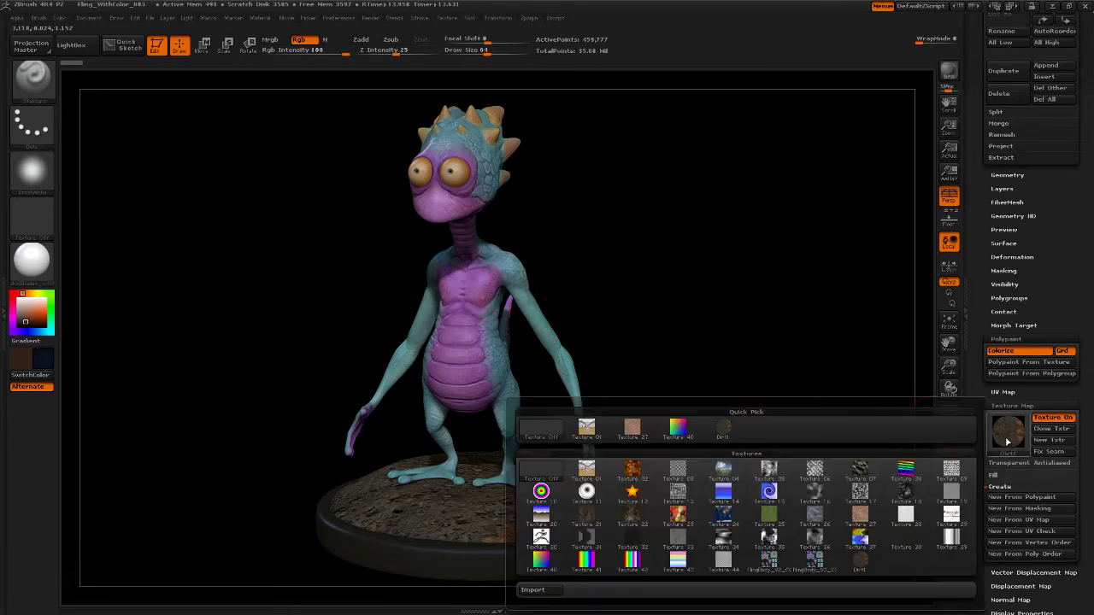
left_click(726, 431)
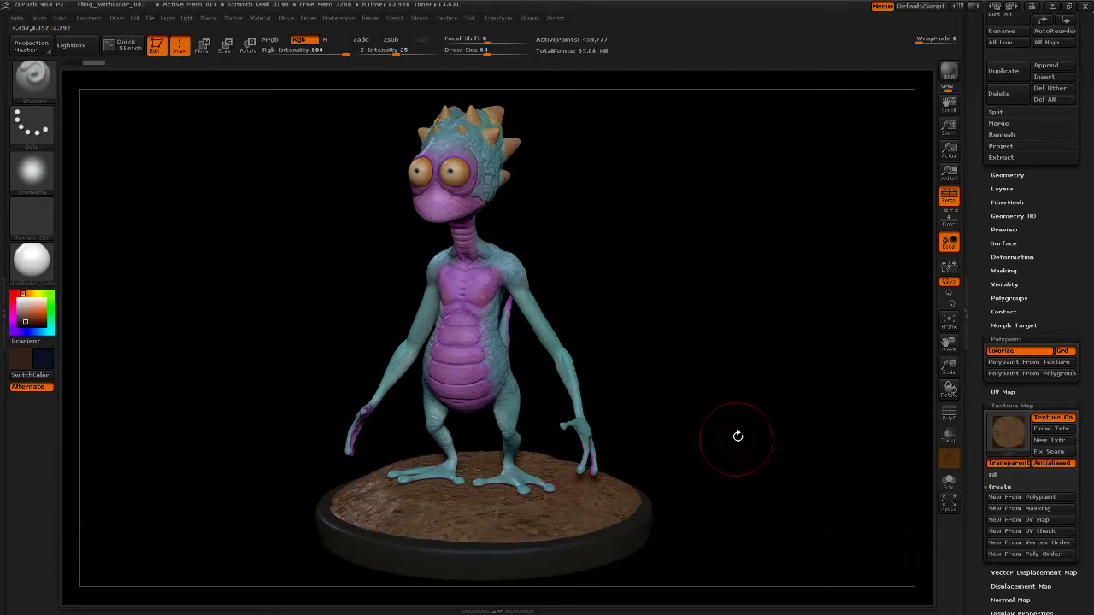
mouse_move(735, 442)
left_mouse_down()
mouse_move(738, 481)
mouse_move(737, 438)
mouse_move(738, 462)
left_mouse_up()
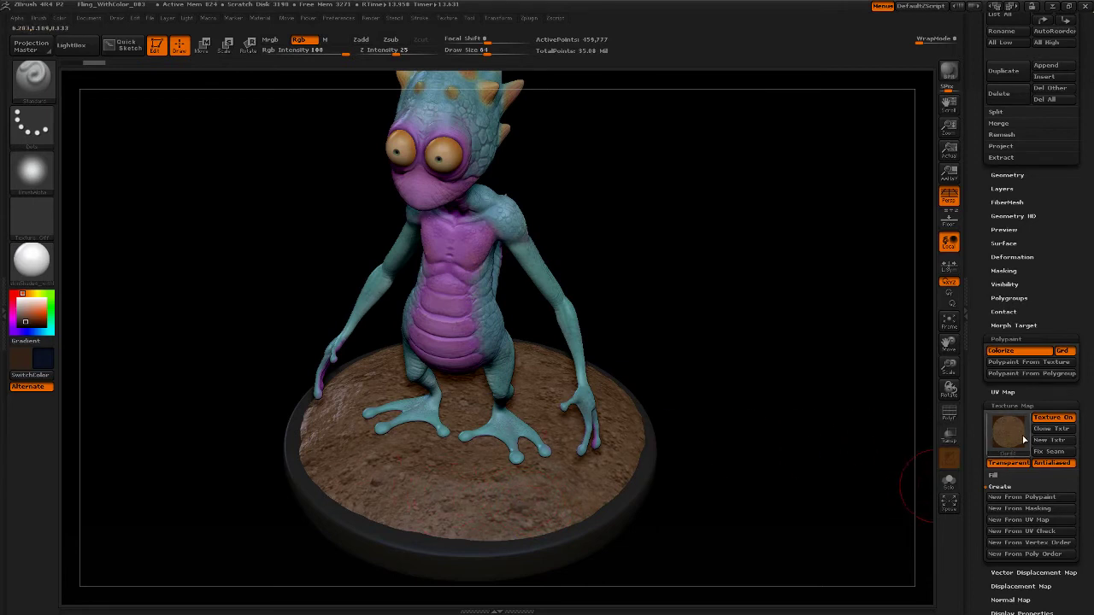
- Make Dirt1 the current texture and convert it to an alpha
mouse_move(1016, 439)
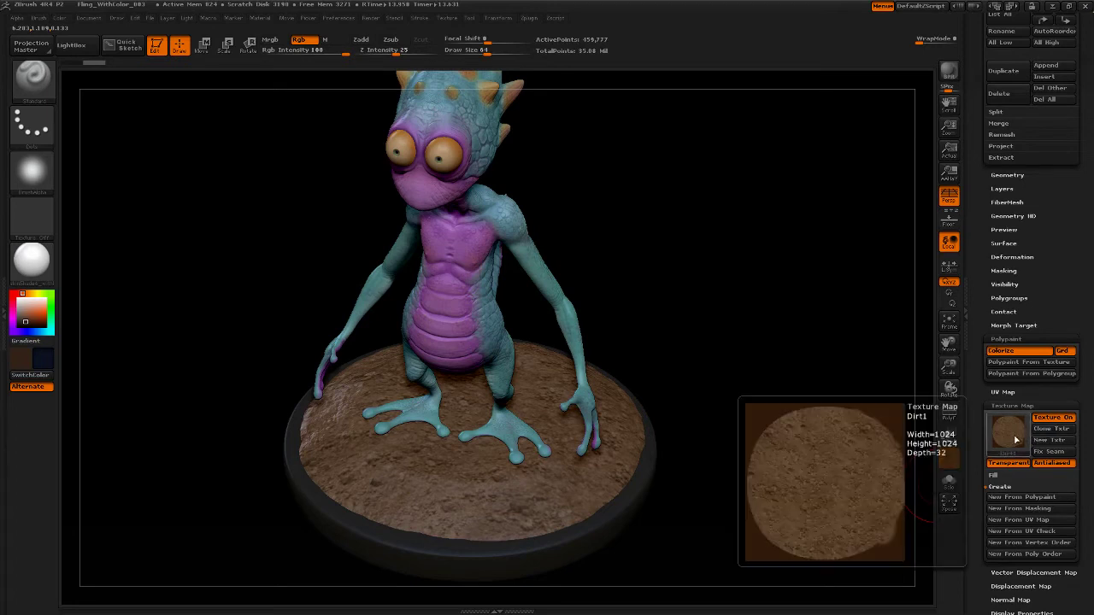
left_click(34, 217)
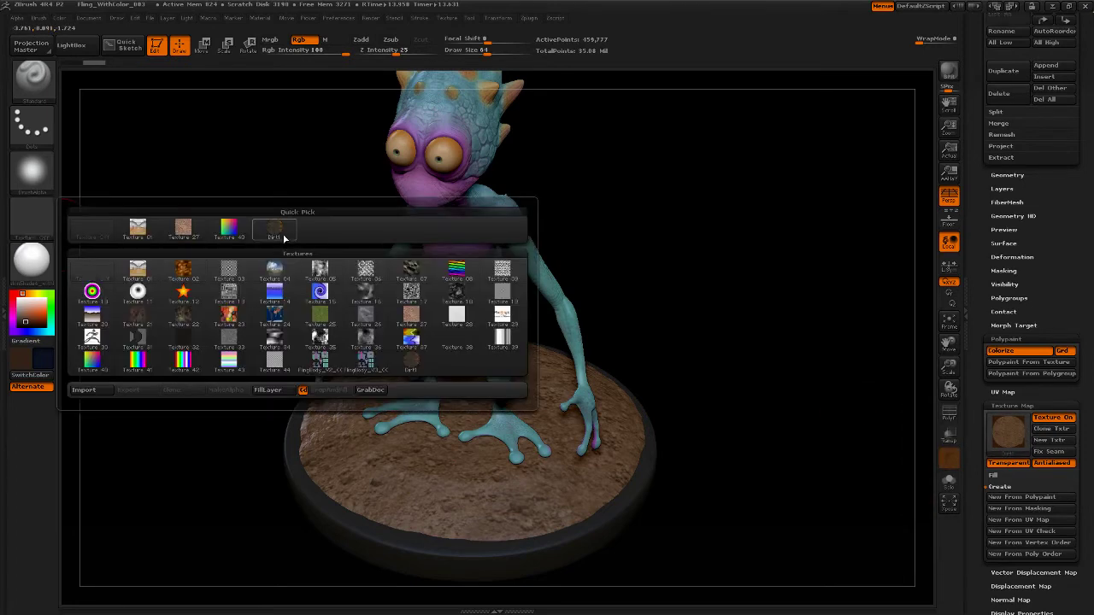
mouse_move(279, 238)
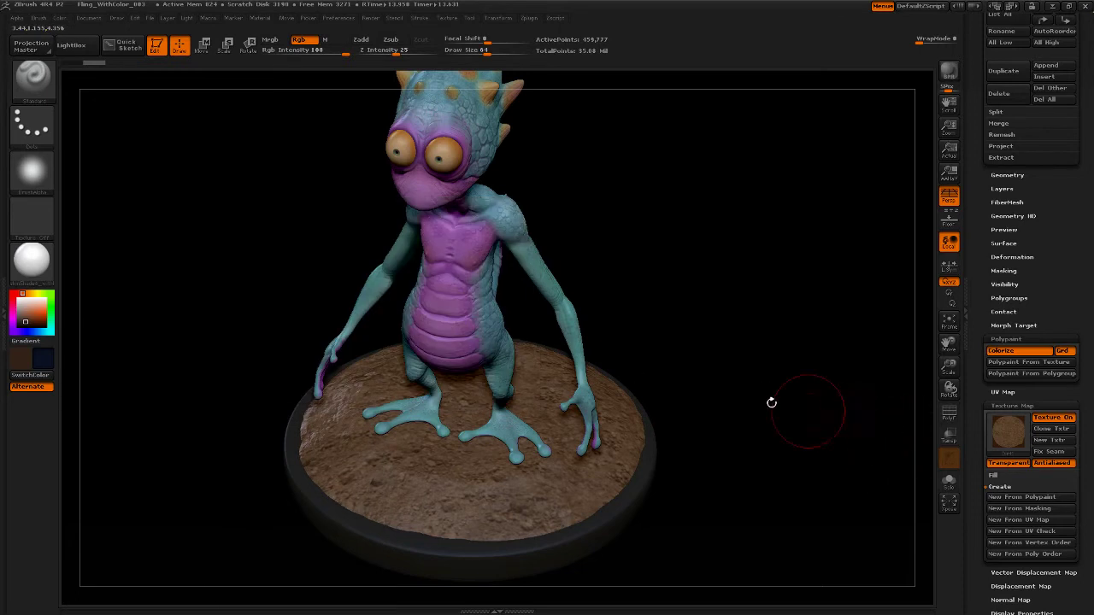
left_click(47, 222)
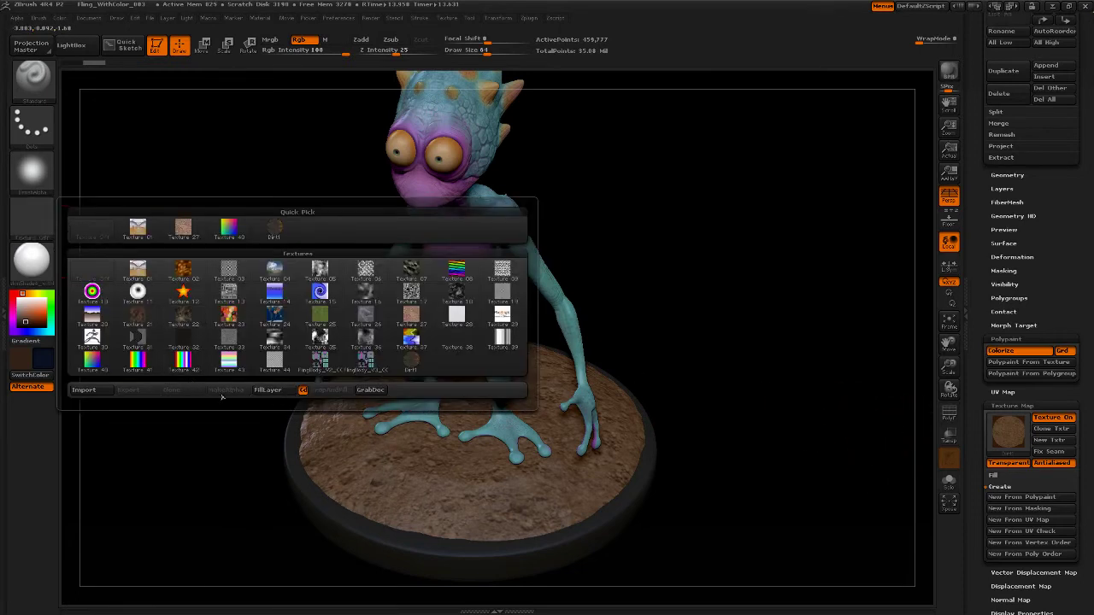
left_click(270, 235)
left_click(32, 215)
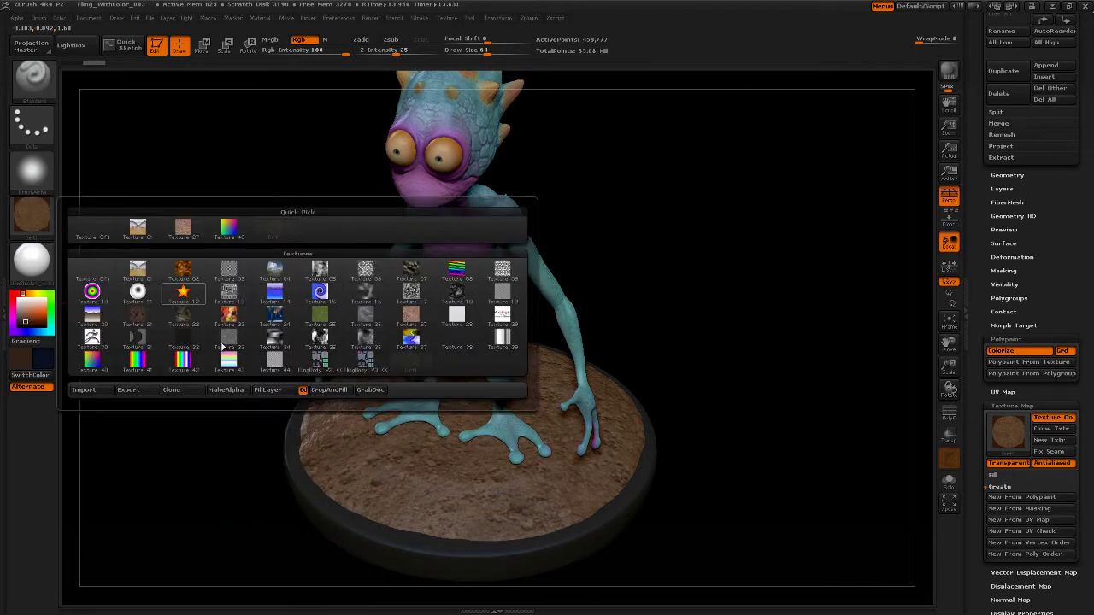
left_click(227, 390)
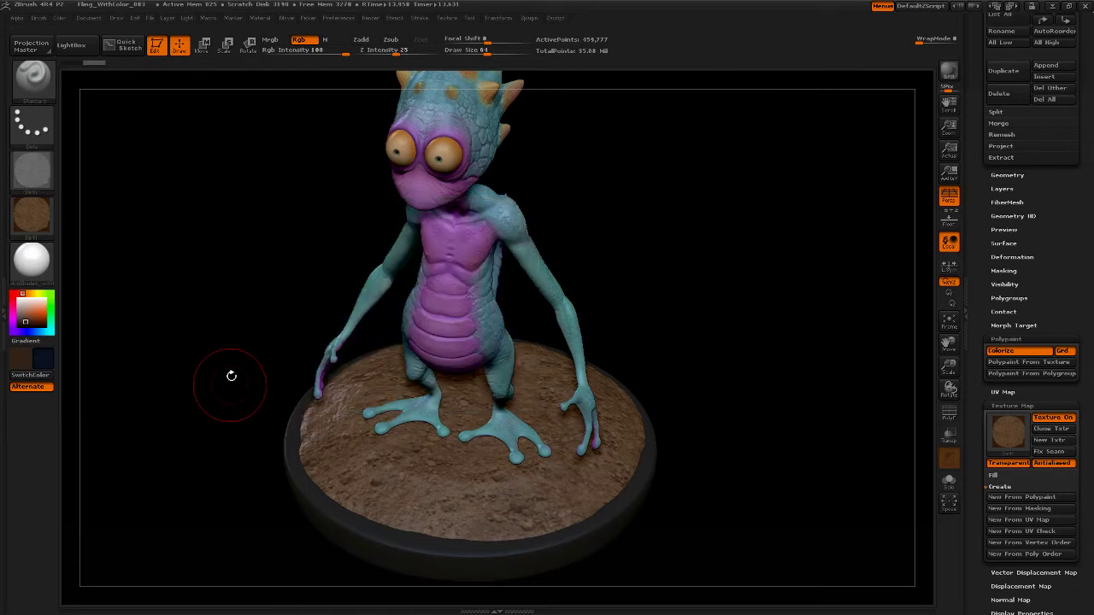
mouse_move(39, 184)
- Mask the dirt base by the current Dirt1 alpha at intensity 100 and hide the mask display
scroll(980, 414, "down", 5)
scroll(995, 361, "up", 2)
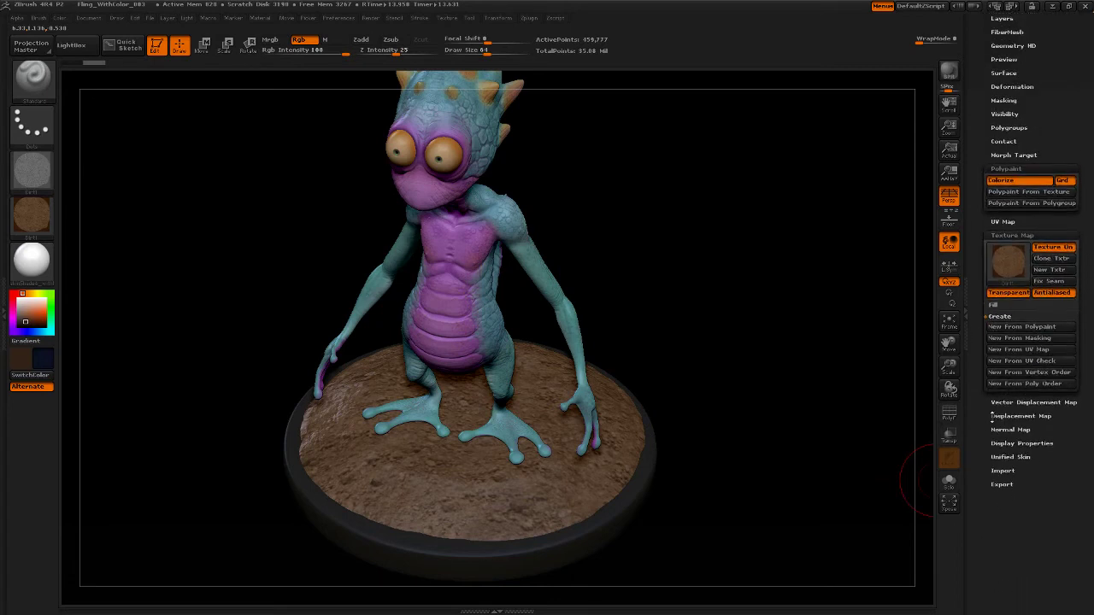
scroll(981, 260, "up", 1)
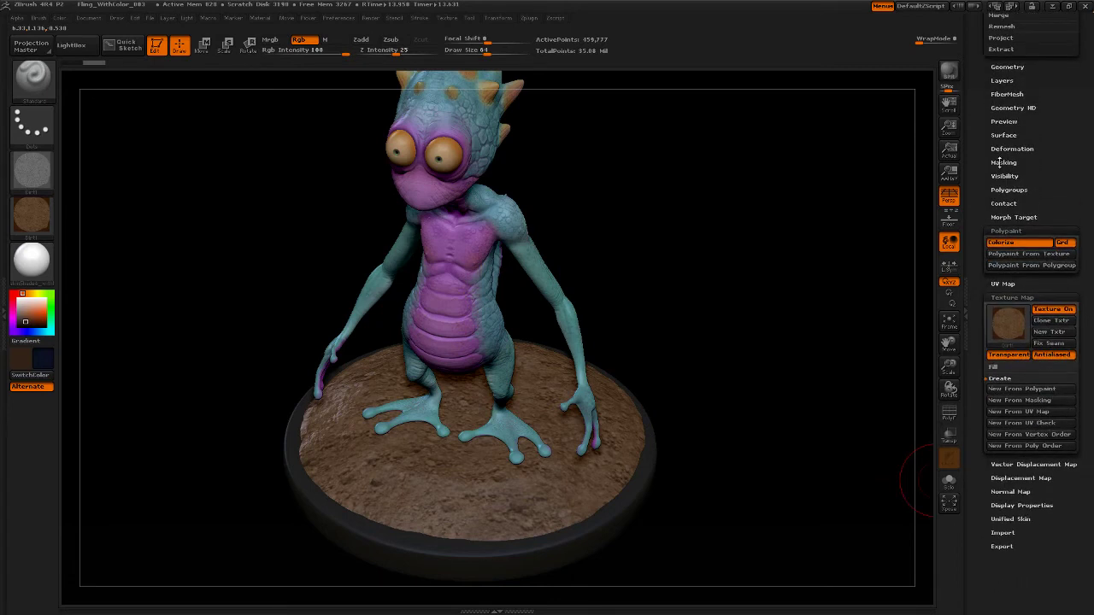
left_click(1005, 230)
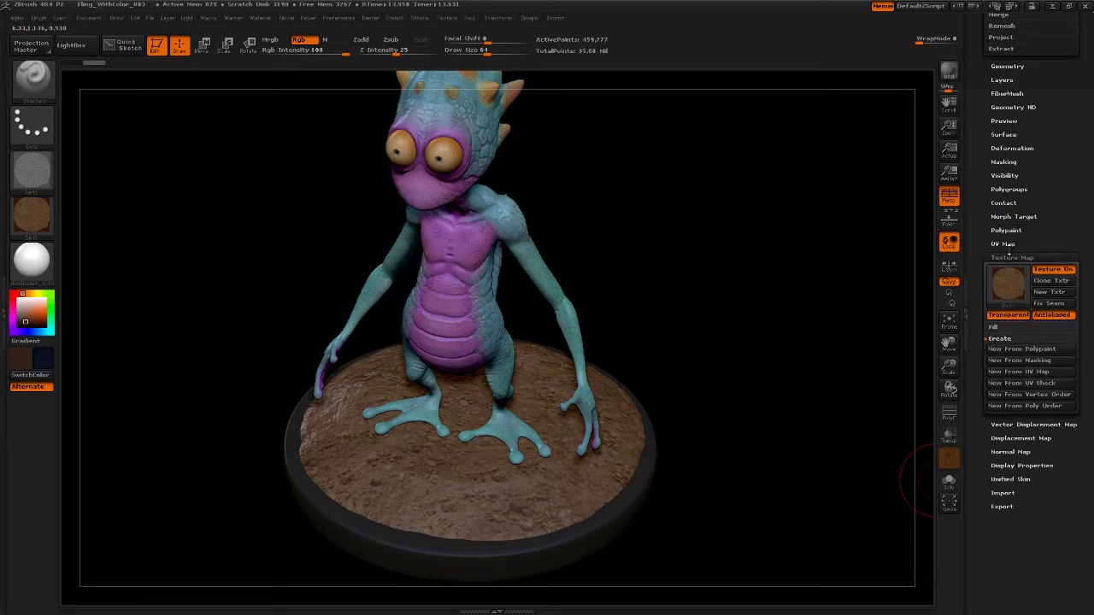
left_click(1010, 256)
left_click(1005, 162)
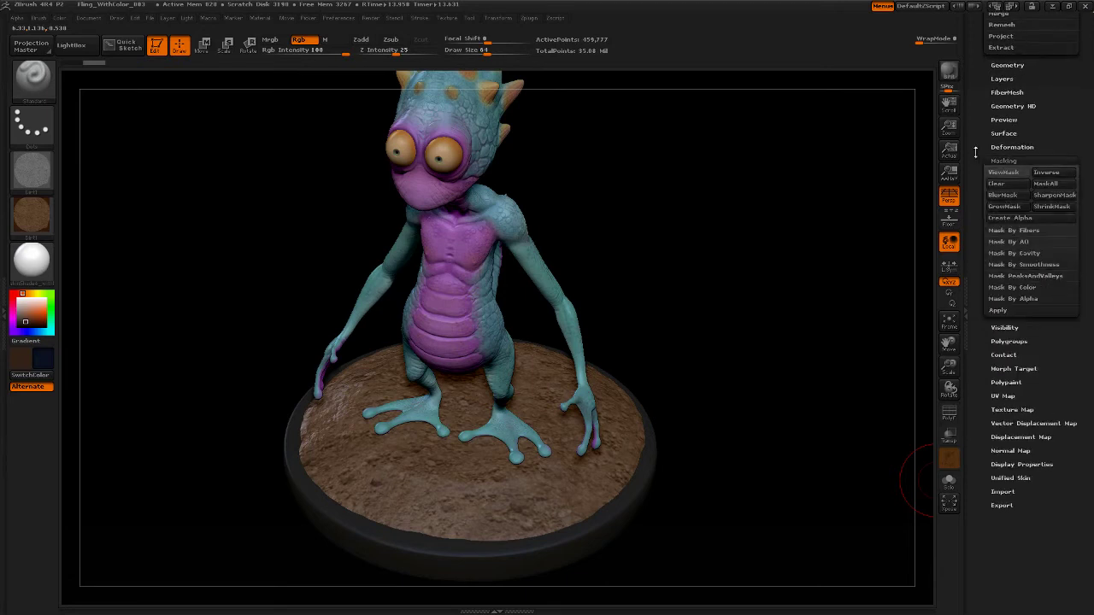
scroll(990, 242, "up", 8)
scroll(987, 245, "up", 10)
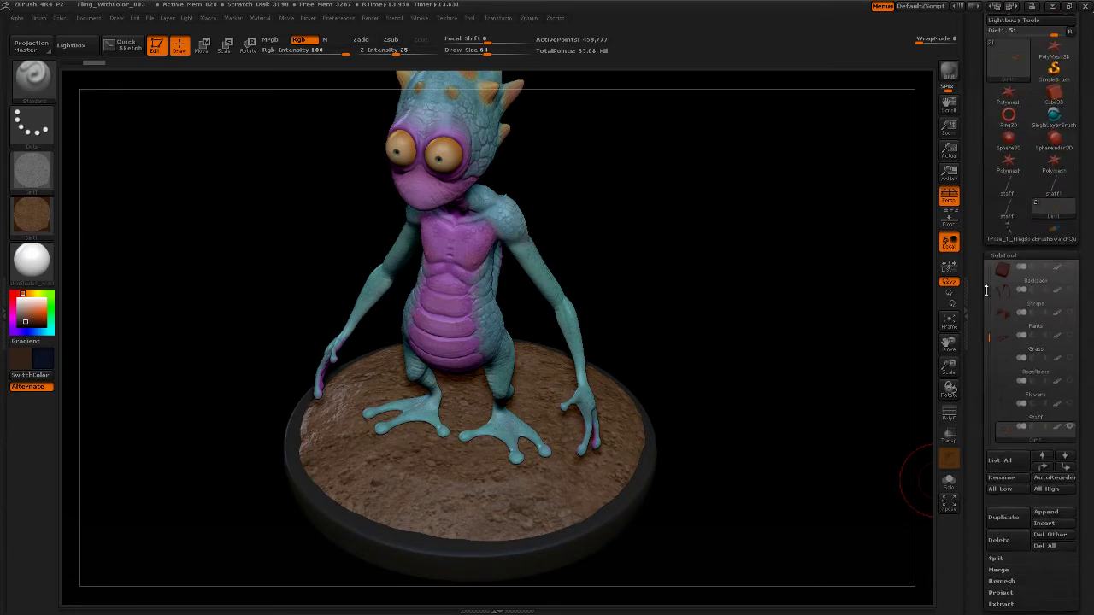
scroll(983, 290, "down", 12)
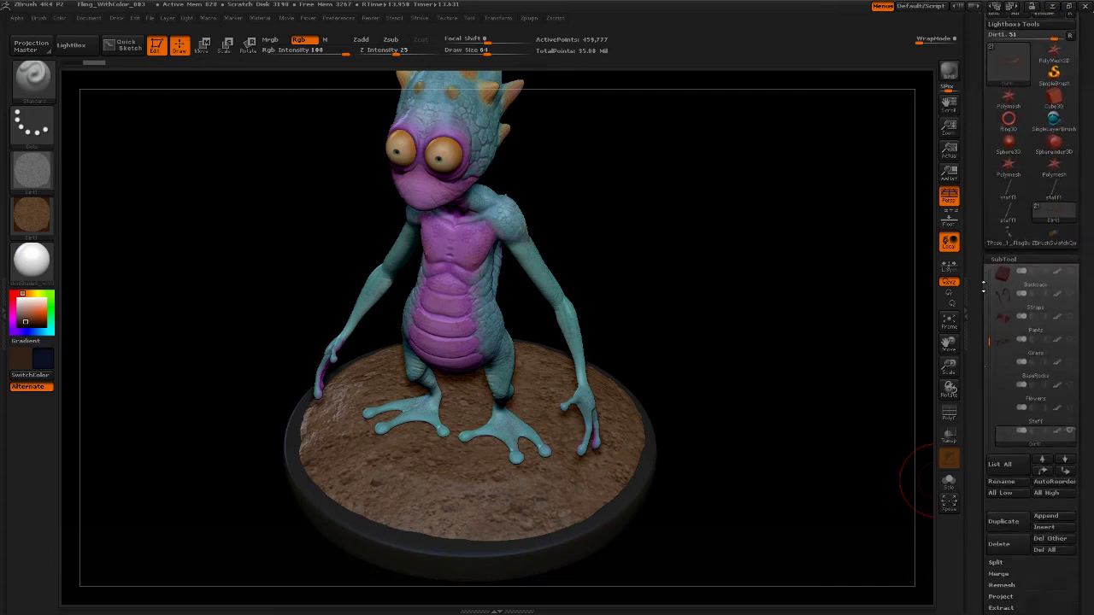
scroll(984, 247, "down", 3)
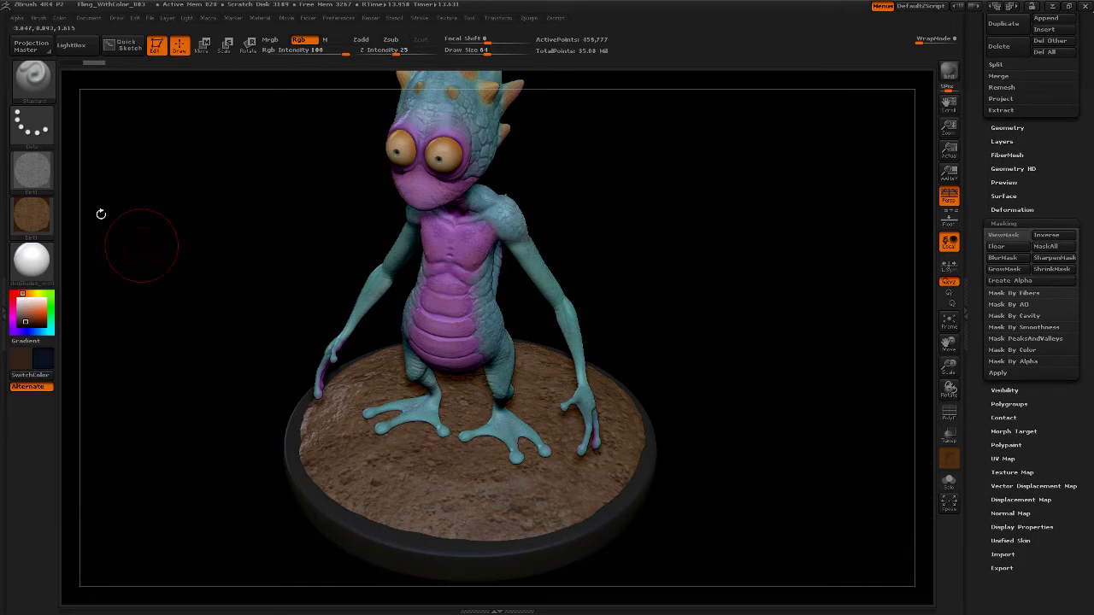
mouse_move(33, 173)
left_click(1029, 361)
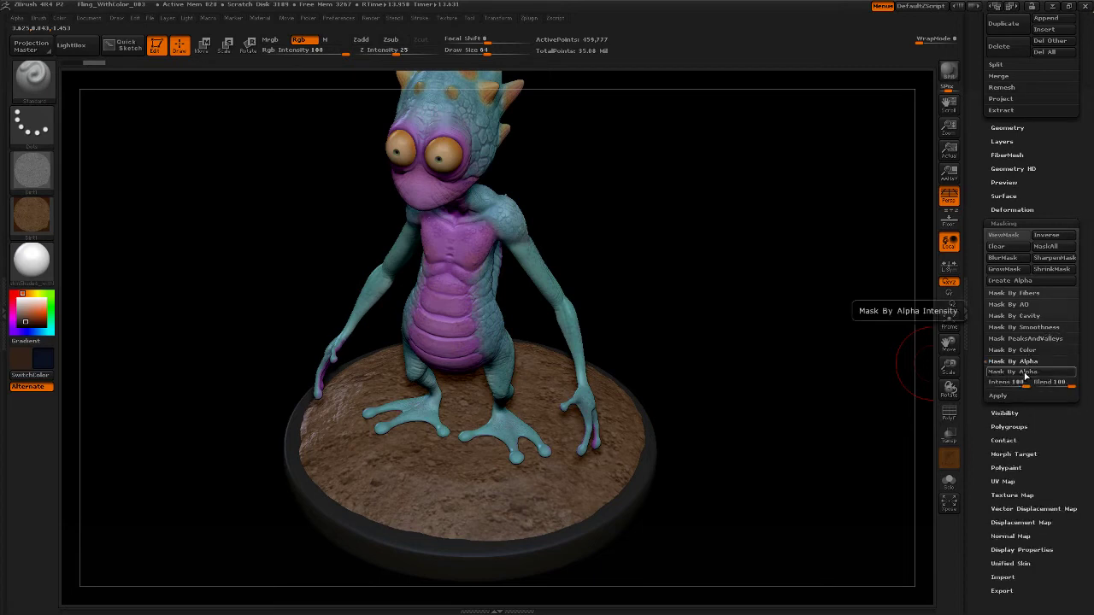
left_click(1026, 372)
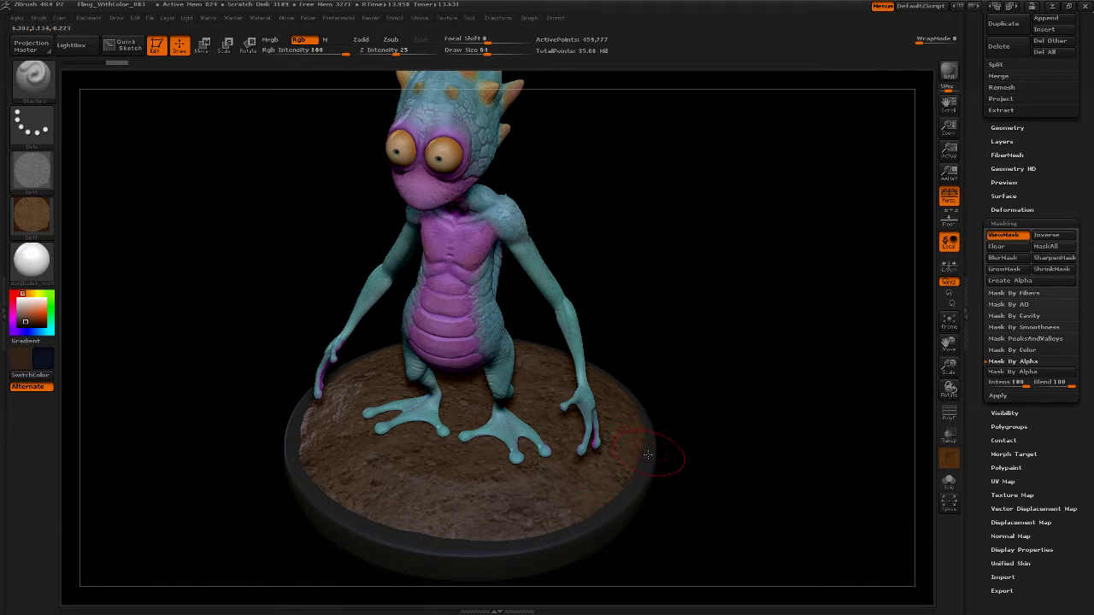
left_click_drag(710, 446, 800, 441)
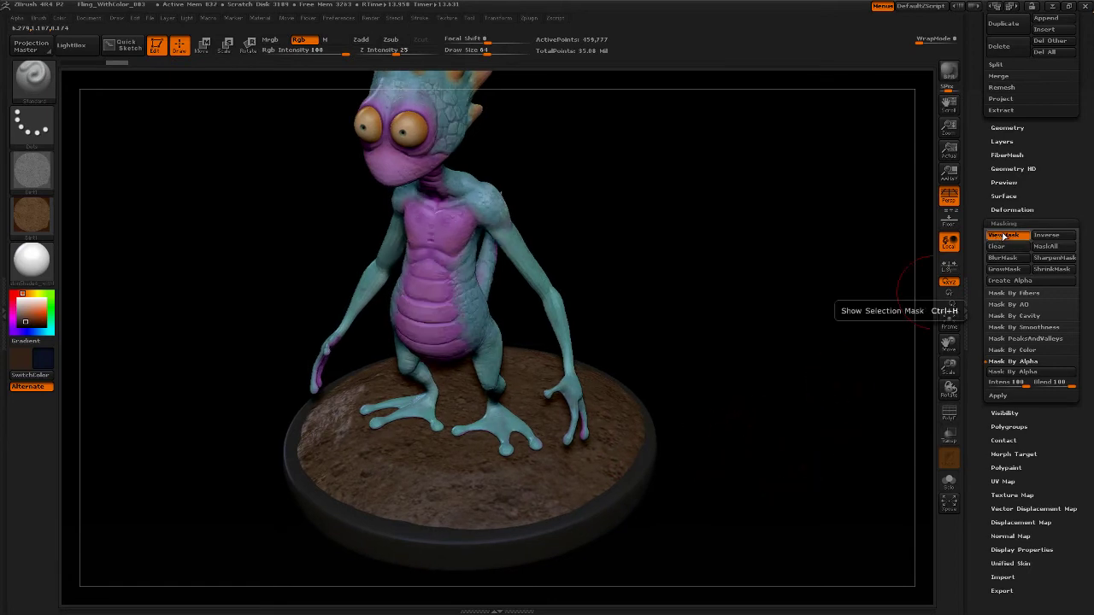
key("ctrl+h")
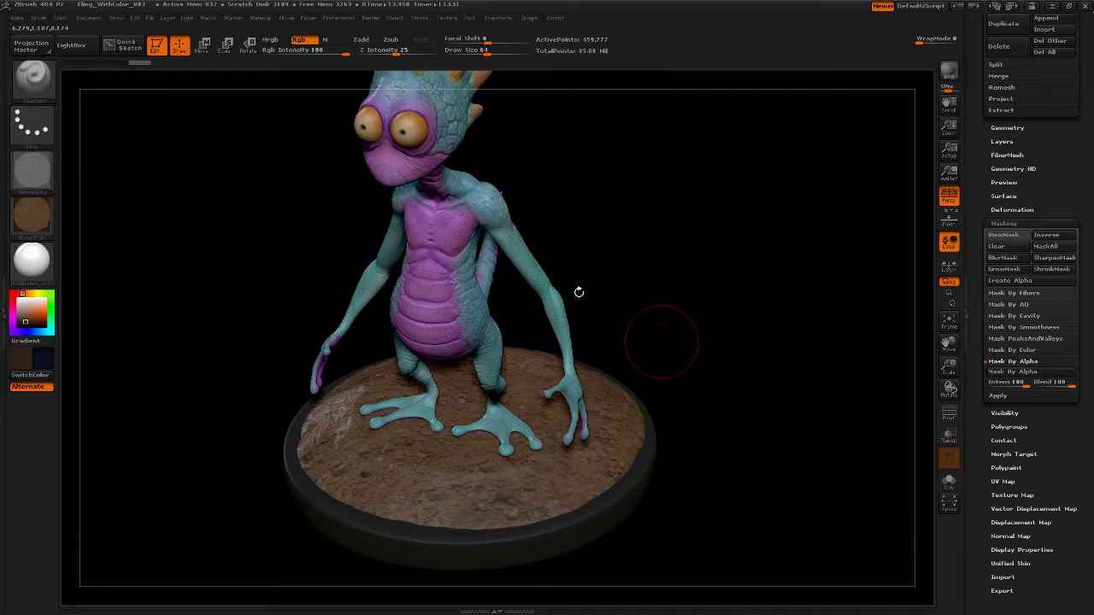
- Draw an upright Transpose Move line about 7.4 units long from the dirt surface and try shifting the unmasked dirt along it
left_click(203, 46)
mouse_move(708, 458)
left_mouse_down()
mouse_move(711, 402)
mouse_move(711, 432)
left_mouse_up()
left_click_drag(604, 318, 587, 473)
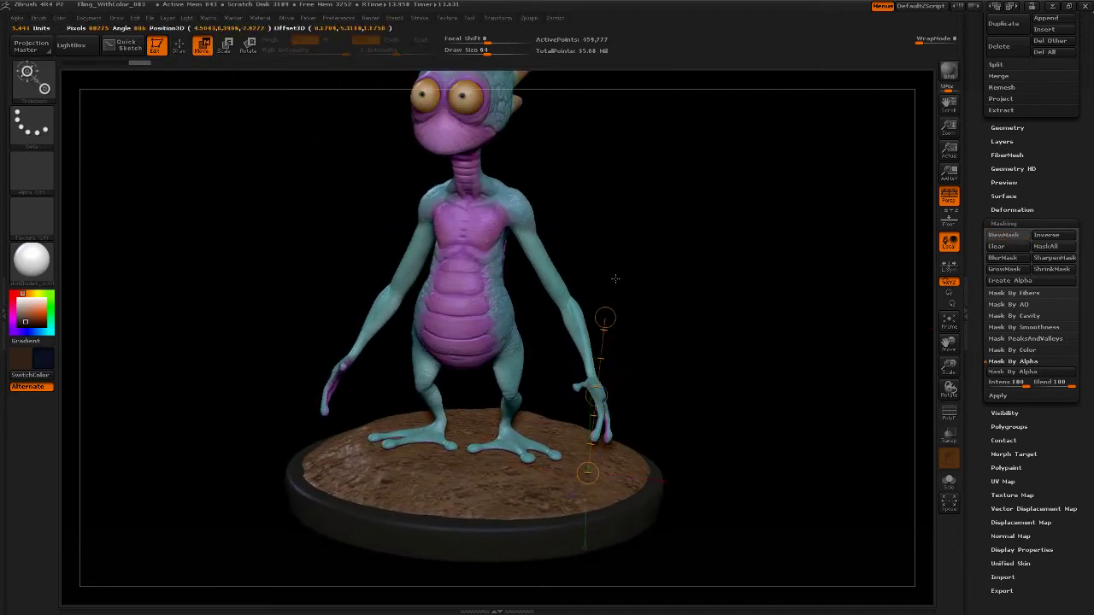
left_click_drag(615, 278, 610, 261, "shift")
left_click_drag(744, 351, 678, 348)
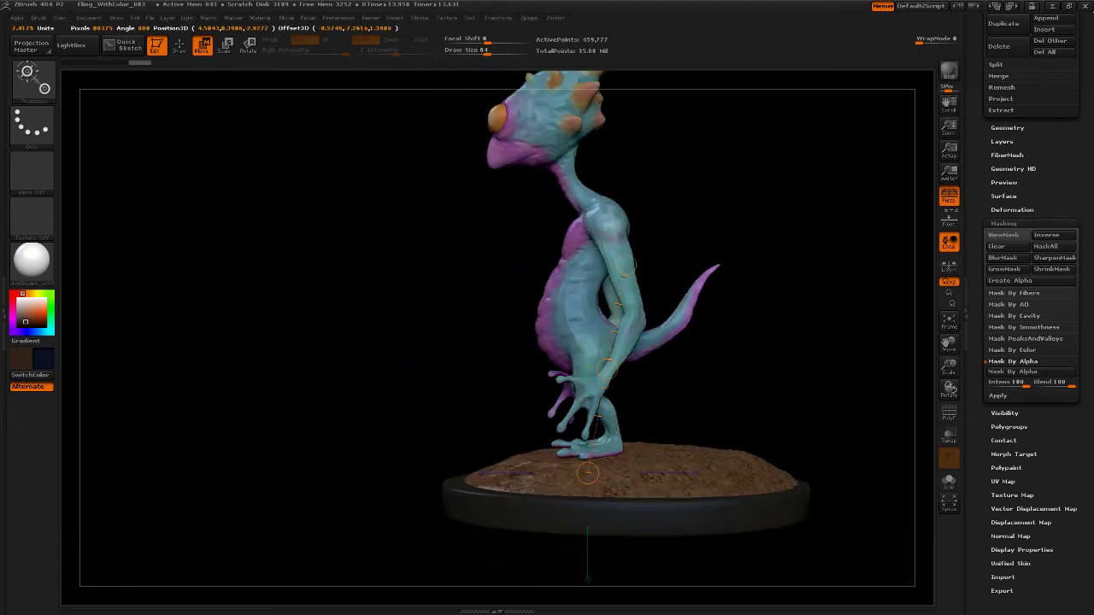
left_click_drag(743, 392, 777, 378)
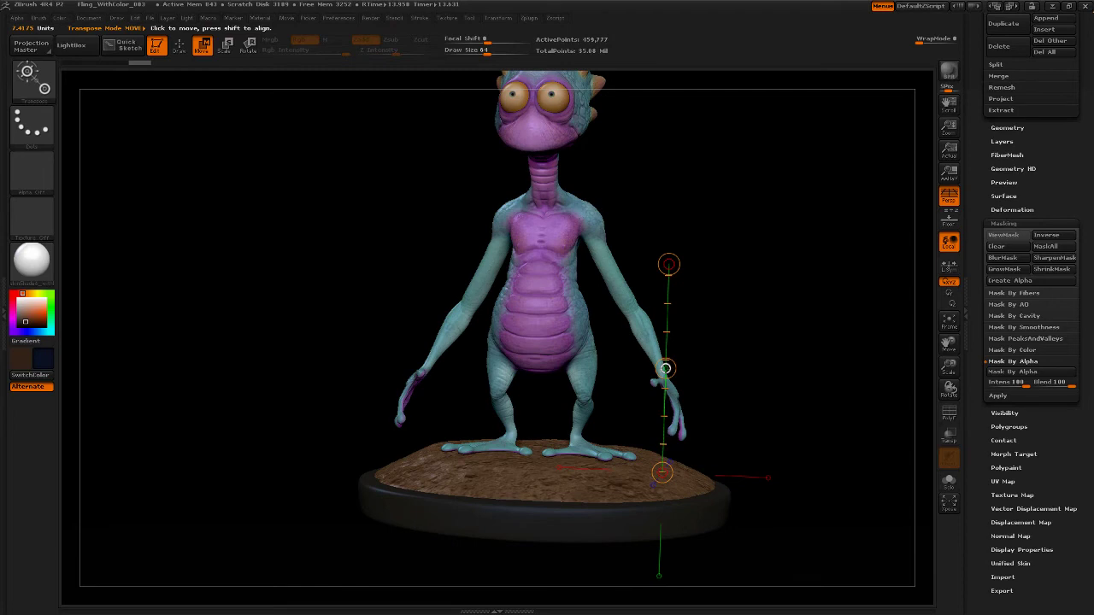
left_click_drag(666, 369, 667, 368)
mouse_move(786, 379)
left_mouse_down()
mouse_move(674, 353)
mouse_move(657, 360)
left_mouse_up()
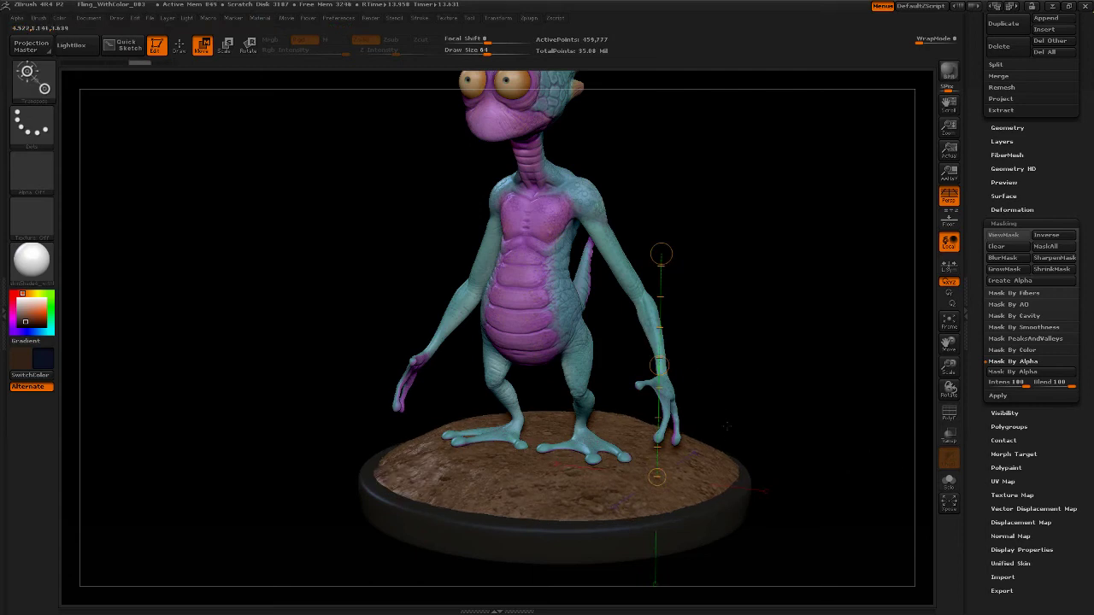
- Return to Draw mode and raise the current dirt alpha's contrast to about 2 in its modify settings
left_click(181, 47)
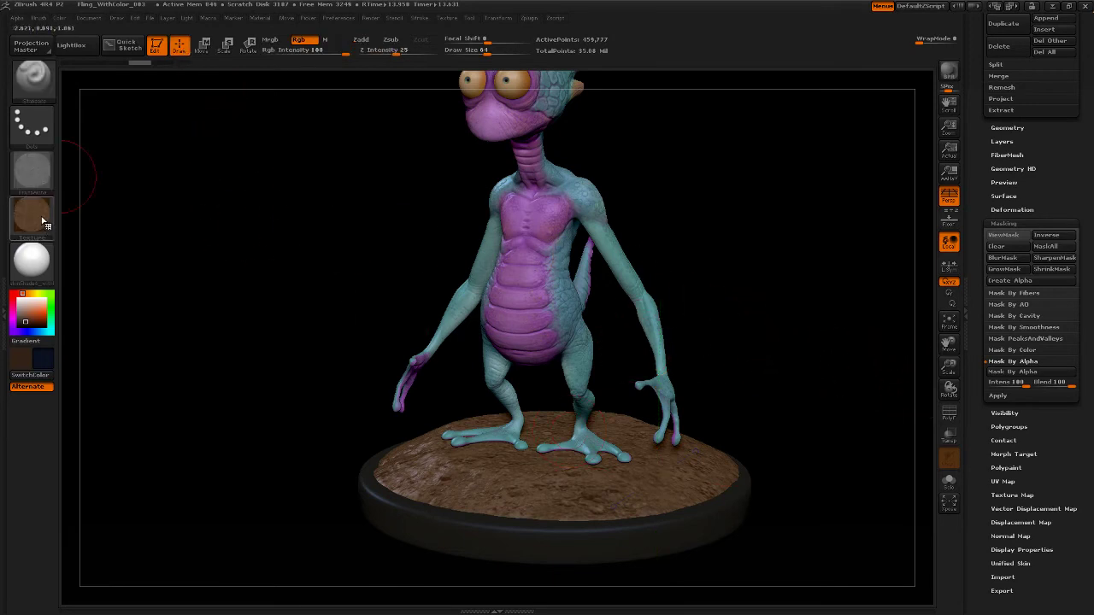
left_click(39, 175)
left_click(16, 17)
left_click(15, 24)
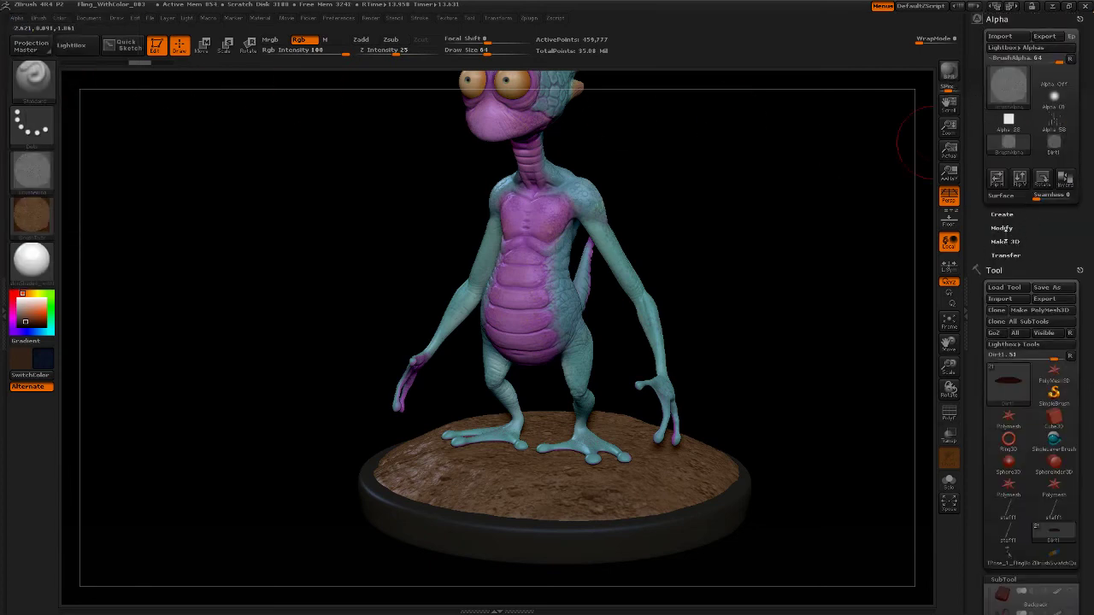
left_click(1004, 228)
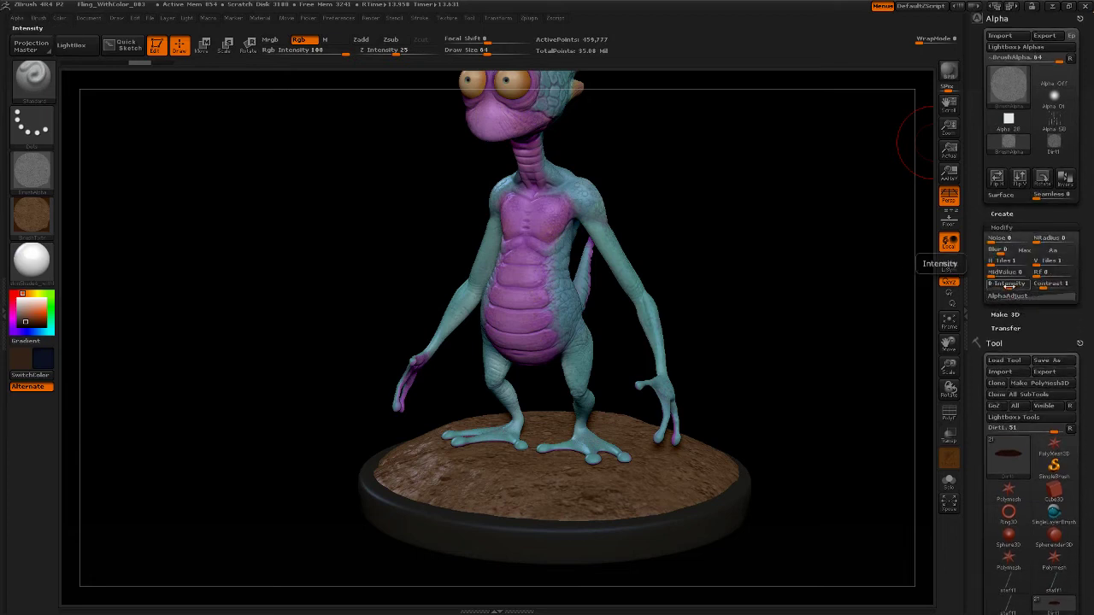
left_click_drag(1008, 286, 1052, 286)
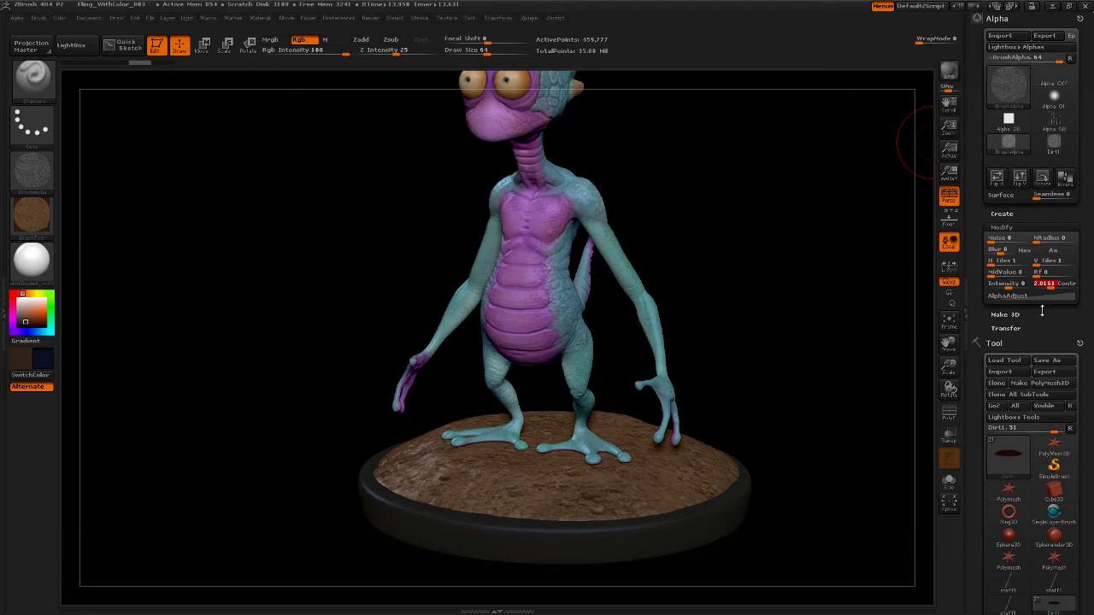
- Make a modified alpha from the contrast-adjusted dirt alpha
left_click_drag(1029, 323, 1029, 322)
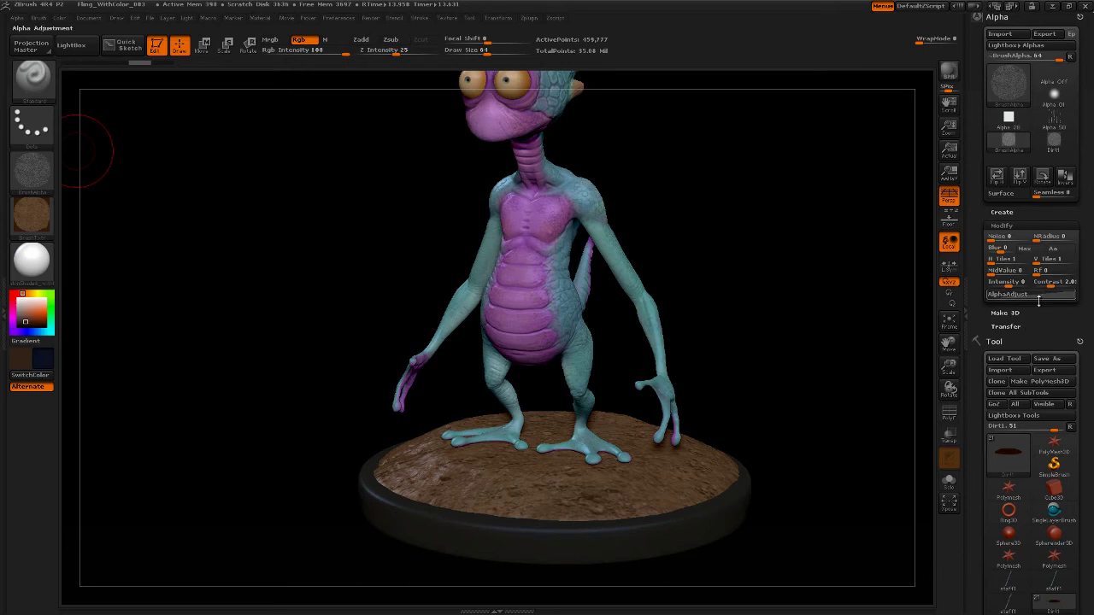
left_click(1008, 326)
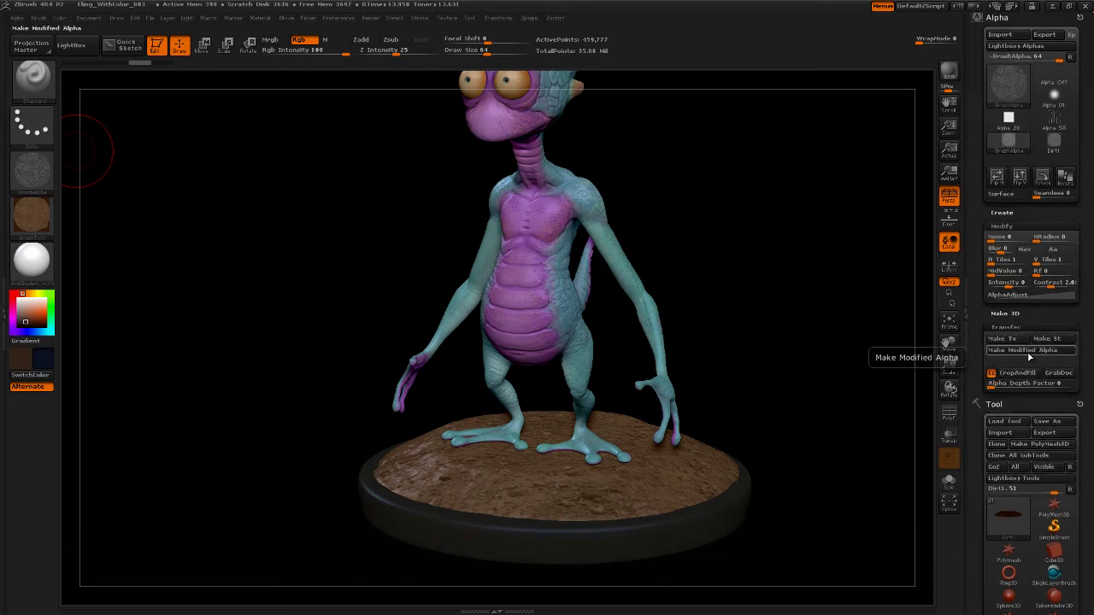
left_click_drag(977, 305, 979, 337)
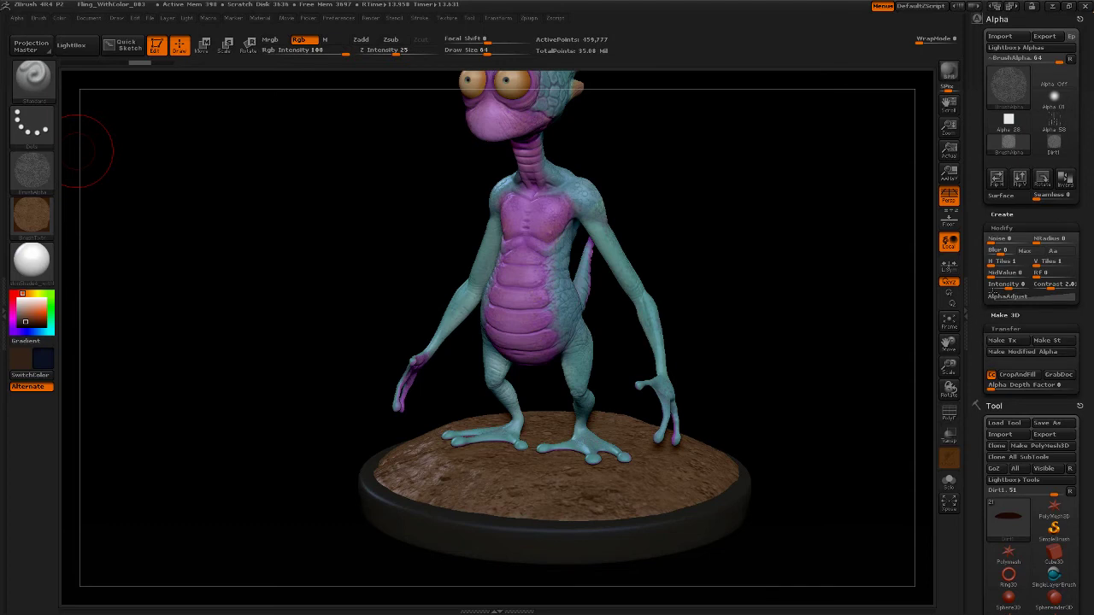
left_click(1016, 353)
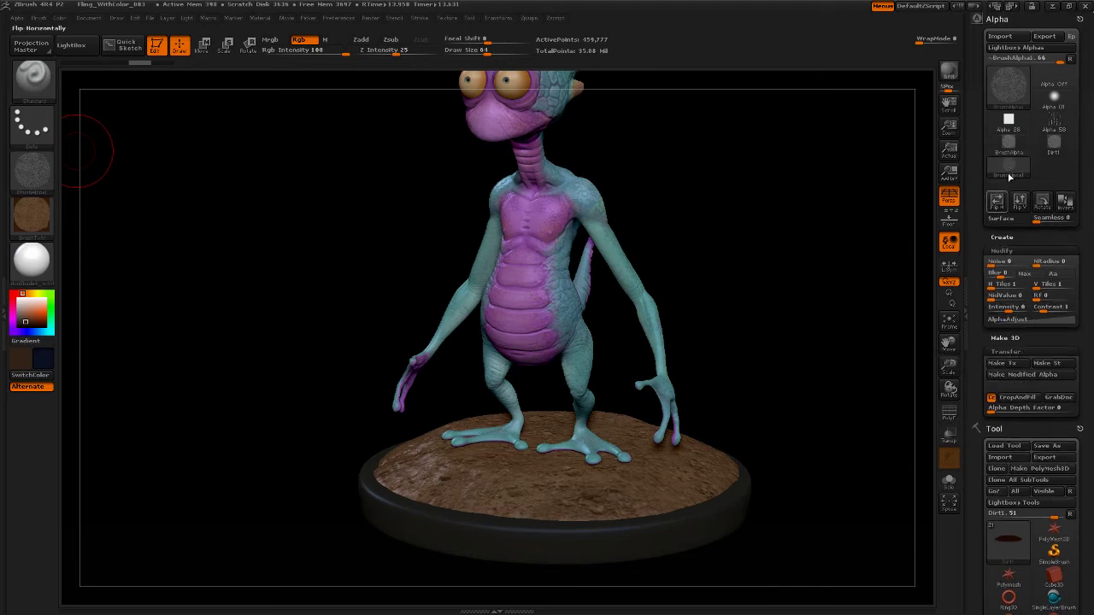
mouse_move(1016, 174)
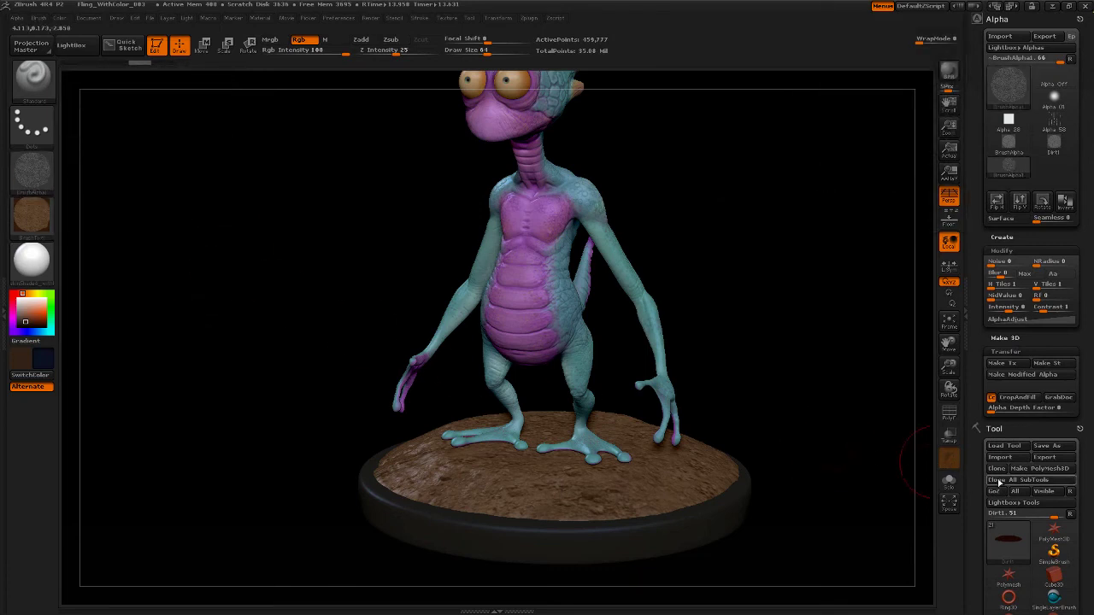
- Mask the dirt base again using the modified high-contrast alpha and hide the mask display
left_click_drag(981, 522, 983, 337)
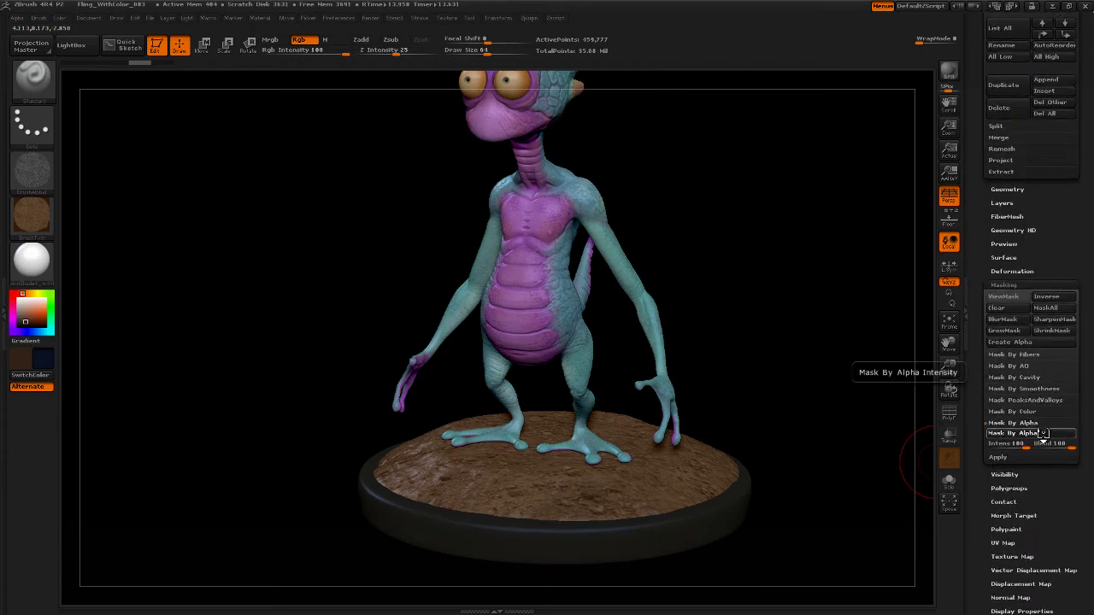
left_click(1044, 434)
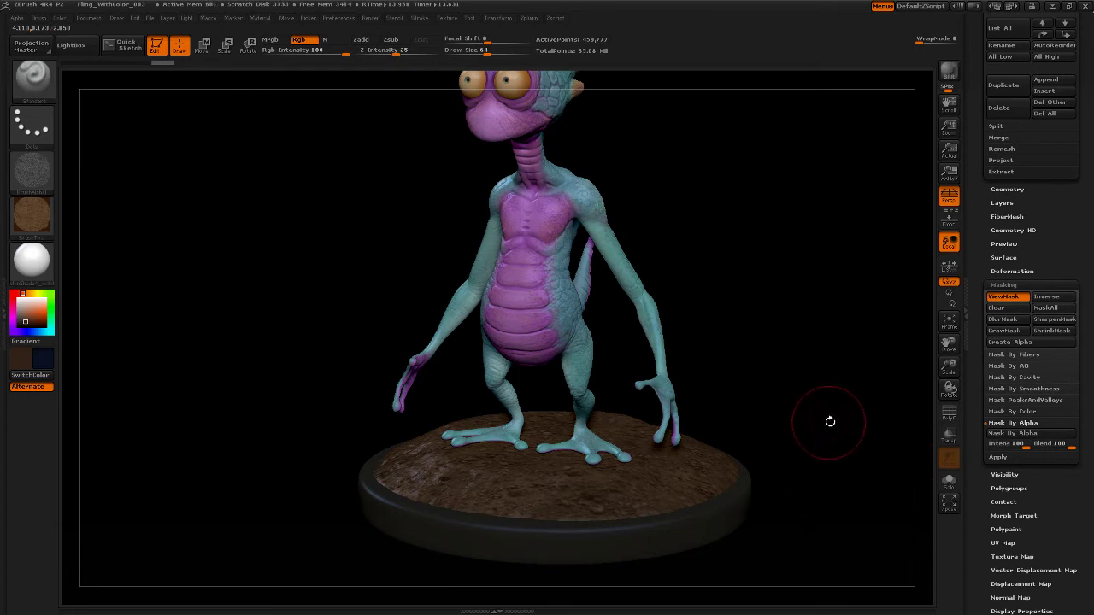
key("ctrl")
key("ctrl+h")
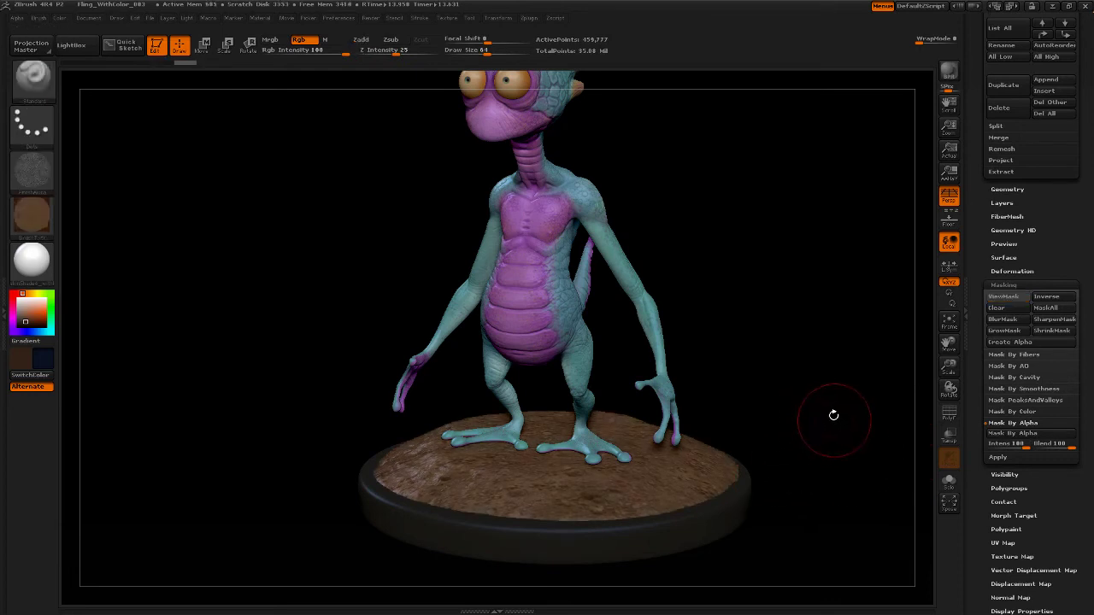
- Raise the unmasked dirt along the Transpose Move line and ease it back slightly for a softer ground relief
left_click(202, 44)
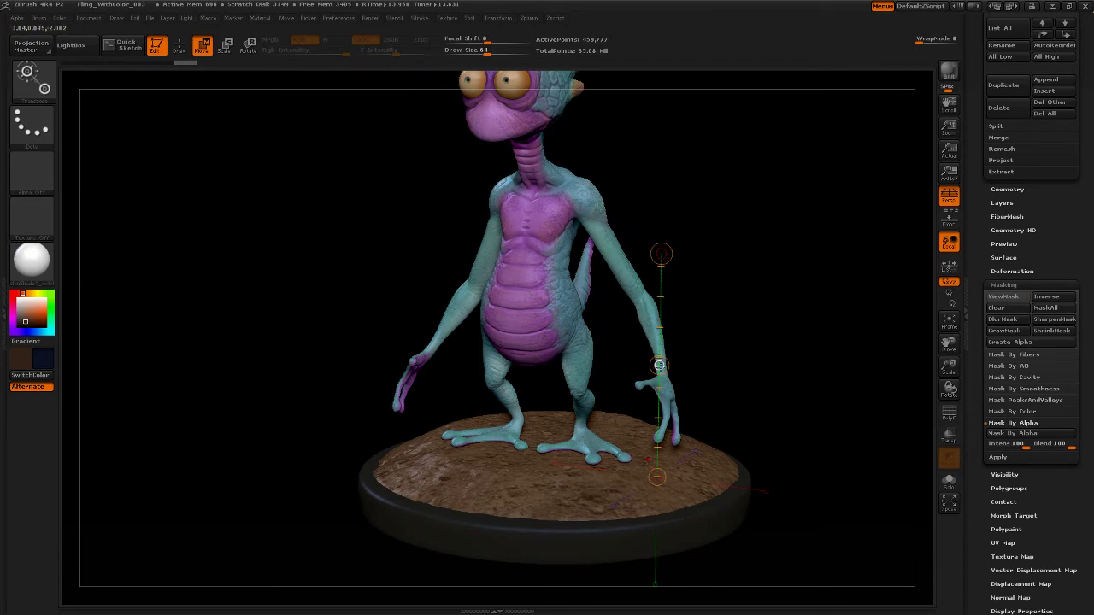
left_click(659, 365)
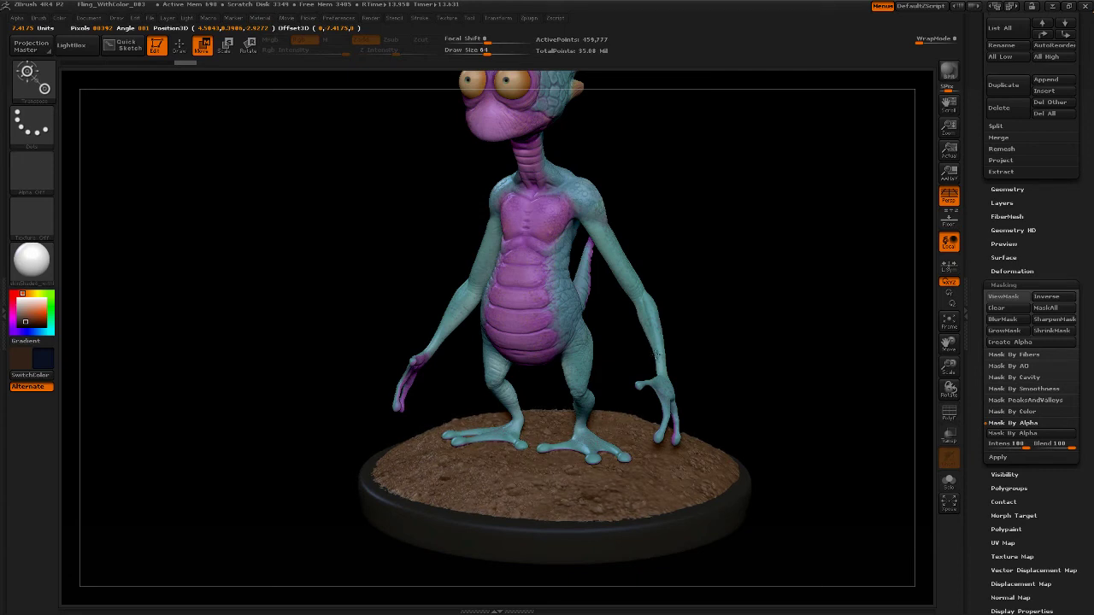
left_click_drag(657, 353, 669, 340)
left_click_drag(785, 396, 658, 504)
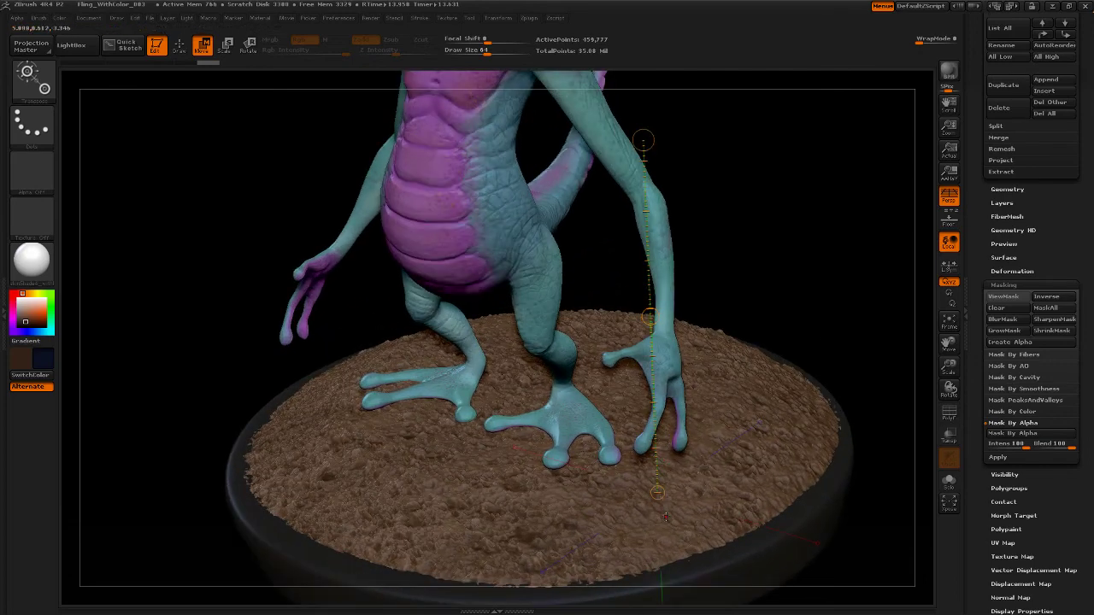
left_click_drag(650, 317, 651, 330)
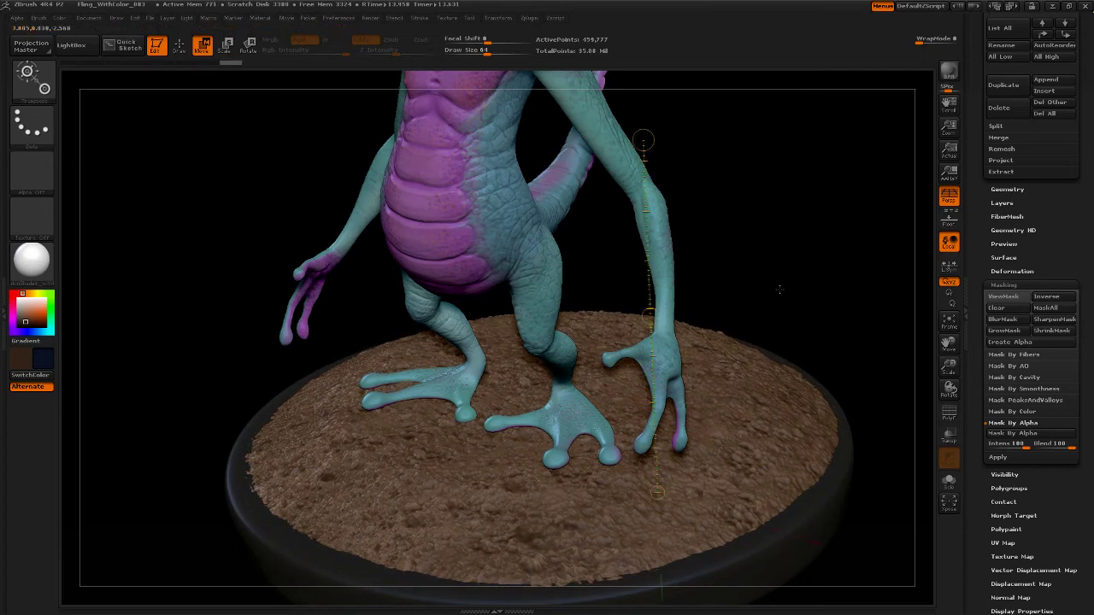
left_click_drag(780, 292, 835, 306)
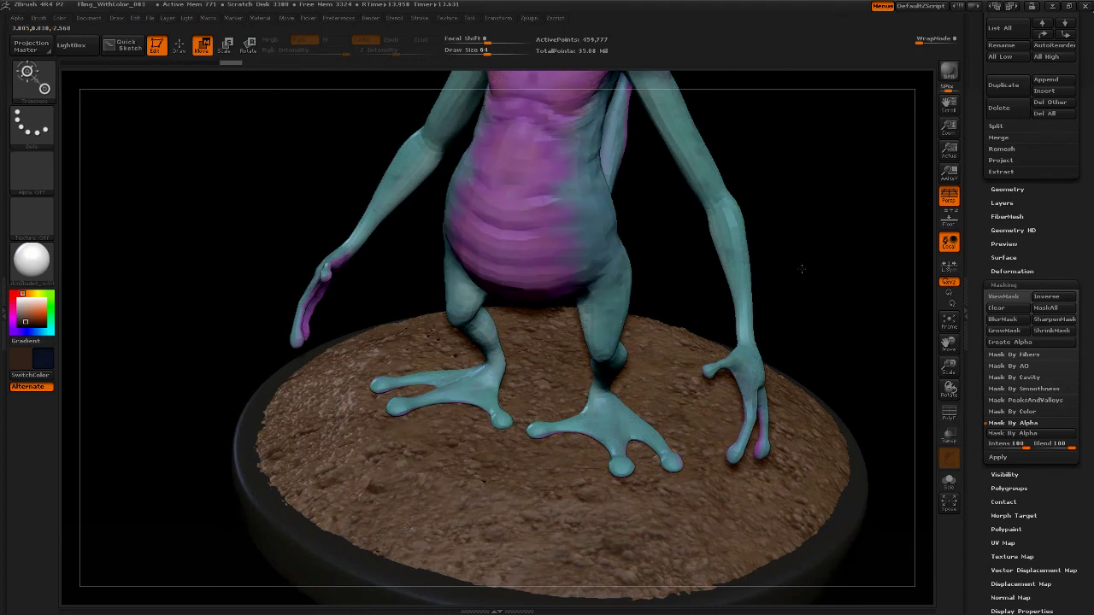
key("f")
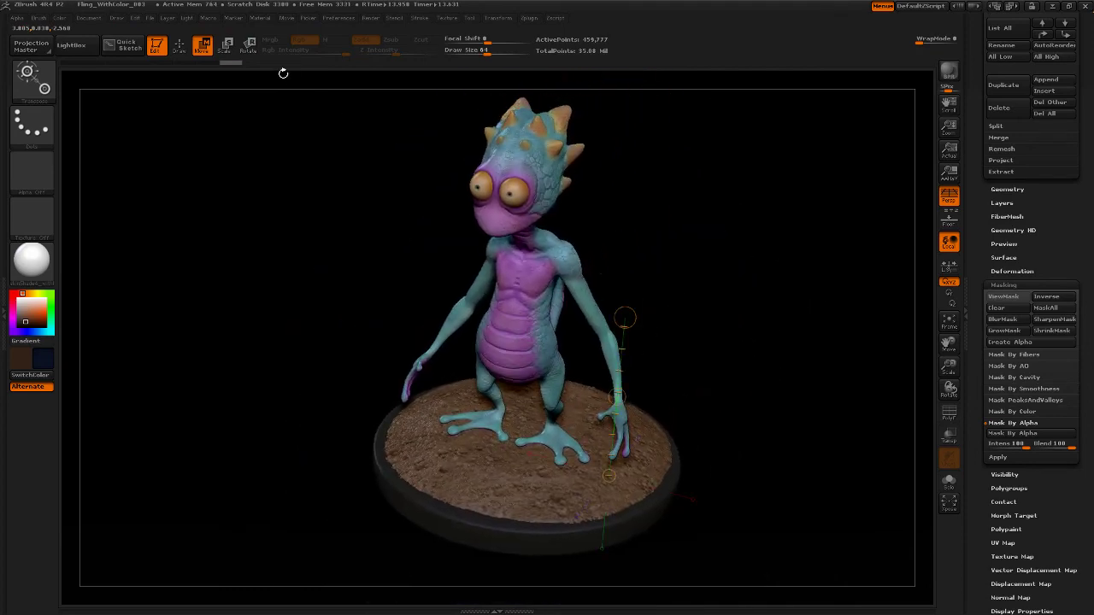
- Return to Draw mode and set the brush alpha to Alpha Off
left_click(181, 46)
mouse_move(736, 395)
left_mouse_down()
mouse_move(734, 433)
mouse_move(740, 384)
mouse_move(739, 442)
mouse_move(752, 445)
mouse_move(727, 446)
mouse_move(756, 442)
mouse_move(771, 410)
mouse_move(772, 447)
mouse_move(735, 452)
left_mouse_up()
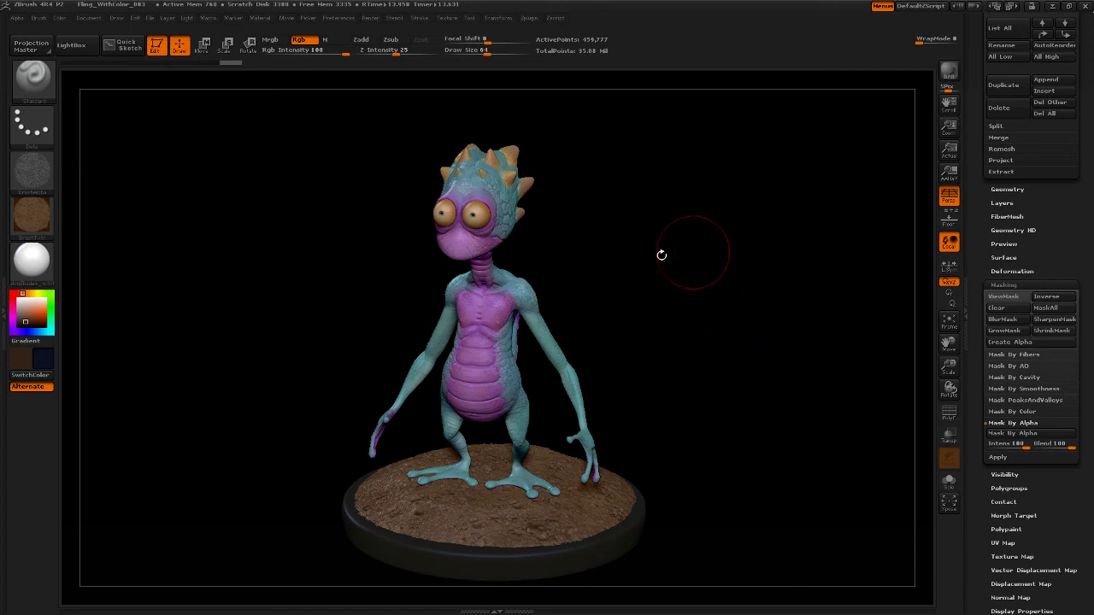
left_click(33, 171)
left_click(126, 231)
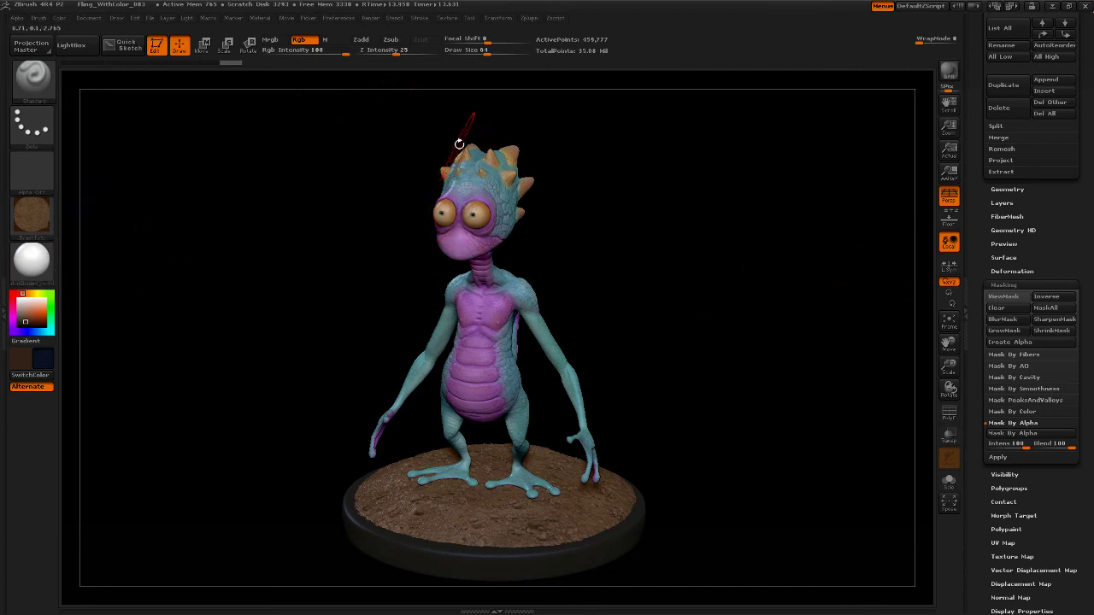
- Remove the BrushTxtr texture and the dirt texture from the texture palette
left_click(453, 18)
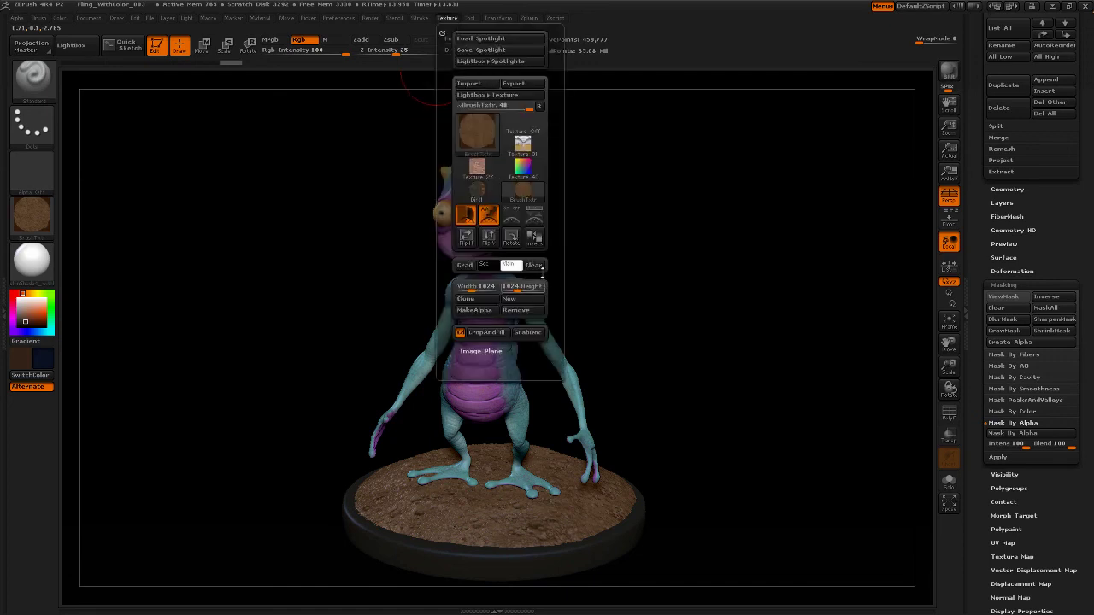
mouse_move(527, 199)
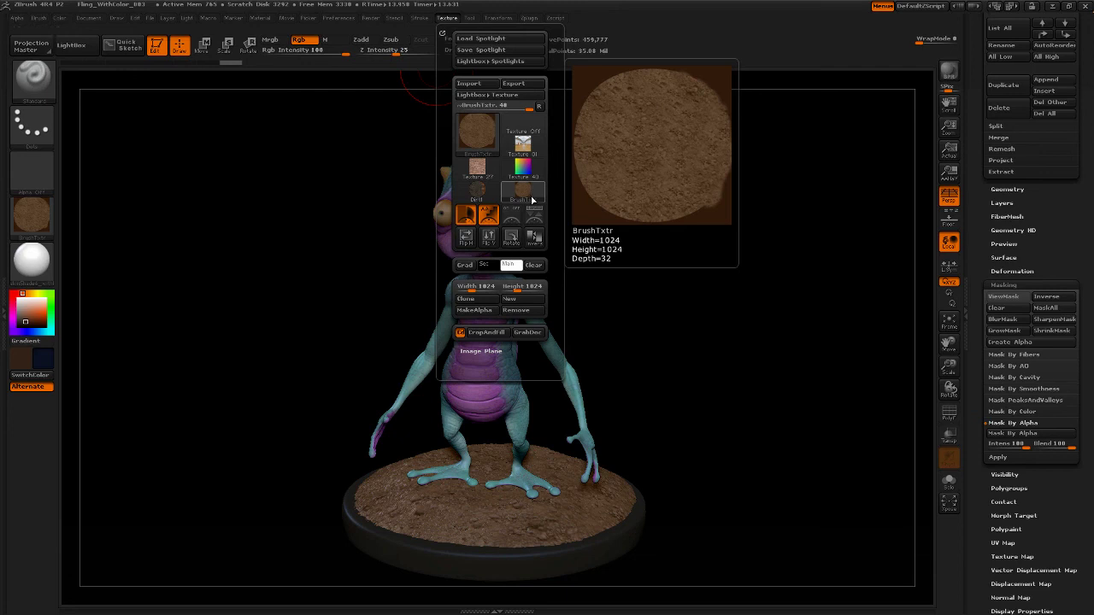
left_click(540, 310)
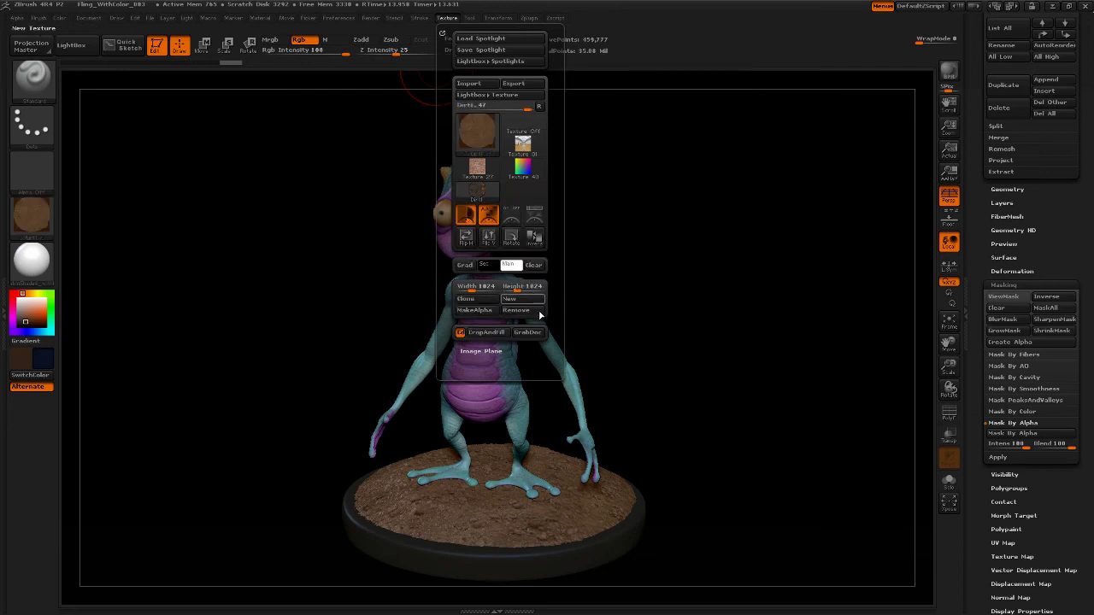
left_click(534, 310)
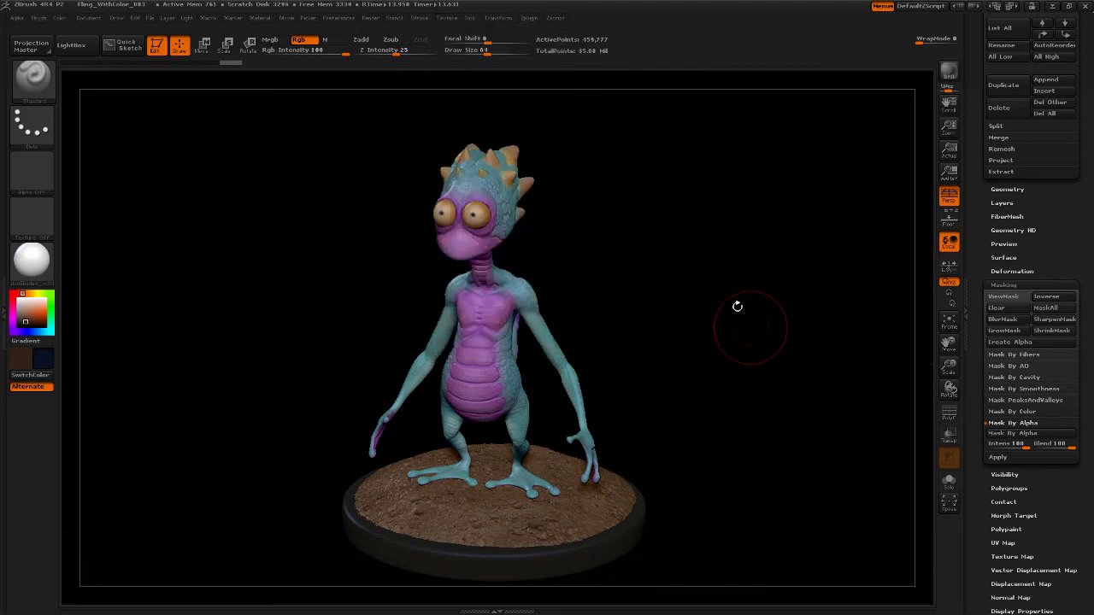
- Render a BPR preview with shadows of the full creature standing on its dirt base, seen from a slightly turned angle
mouse_move(725, 367)
left_mouse_down()
mouse_move(712, 359)
mouse_move(715, 378)
mouse_move(737, 385)
mouse_move(742, 372)
left_mouse_up()
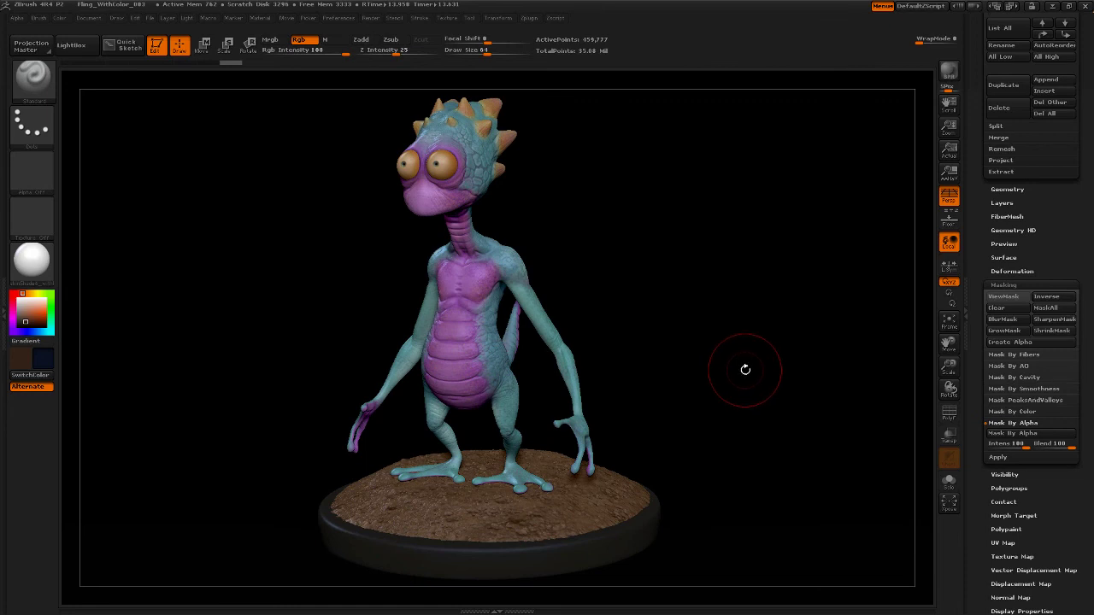
key("shift")
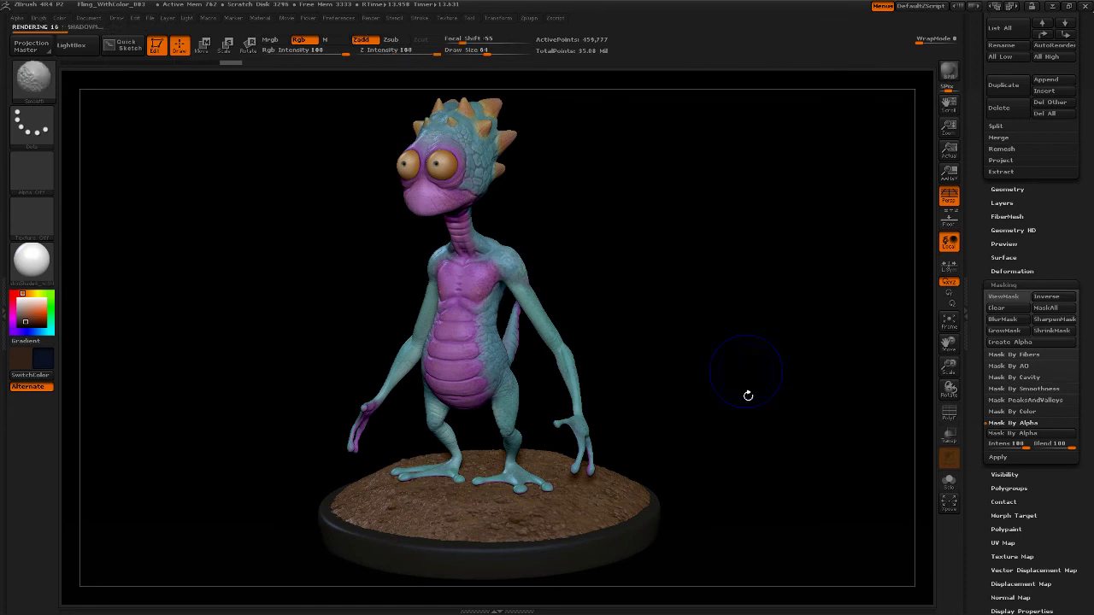